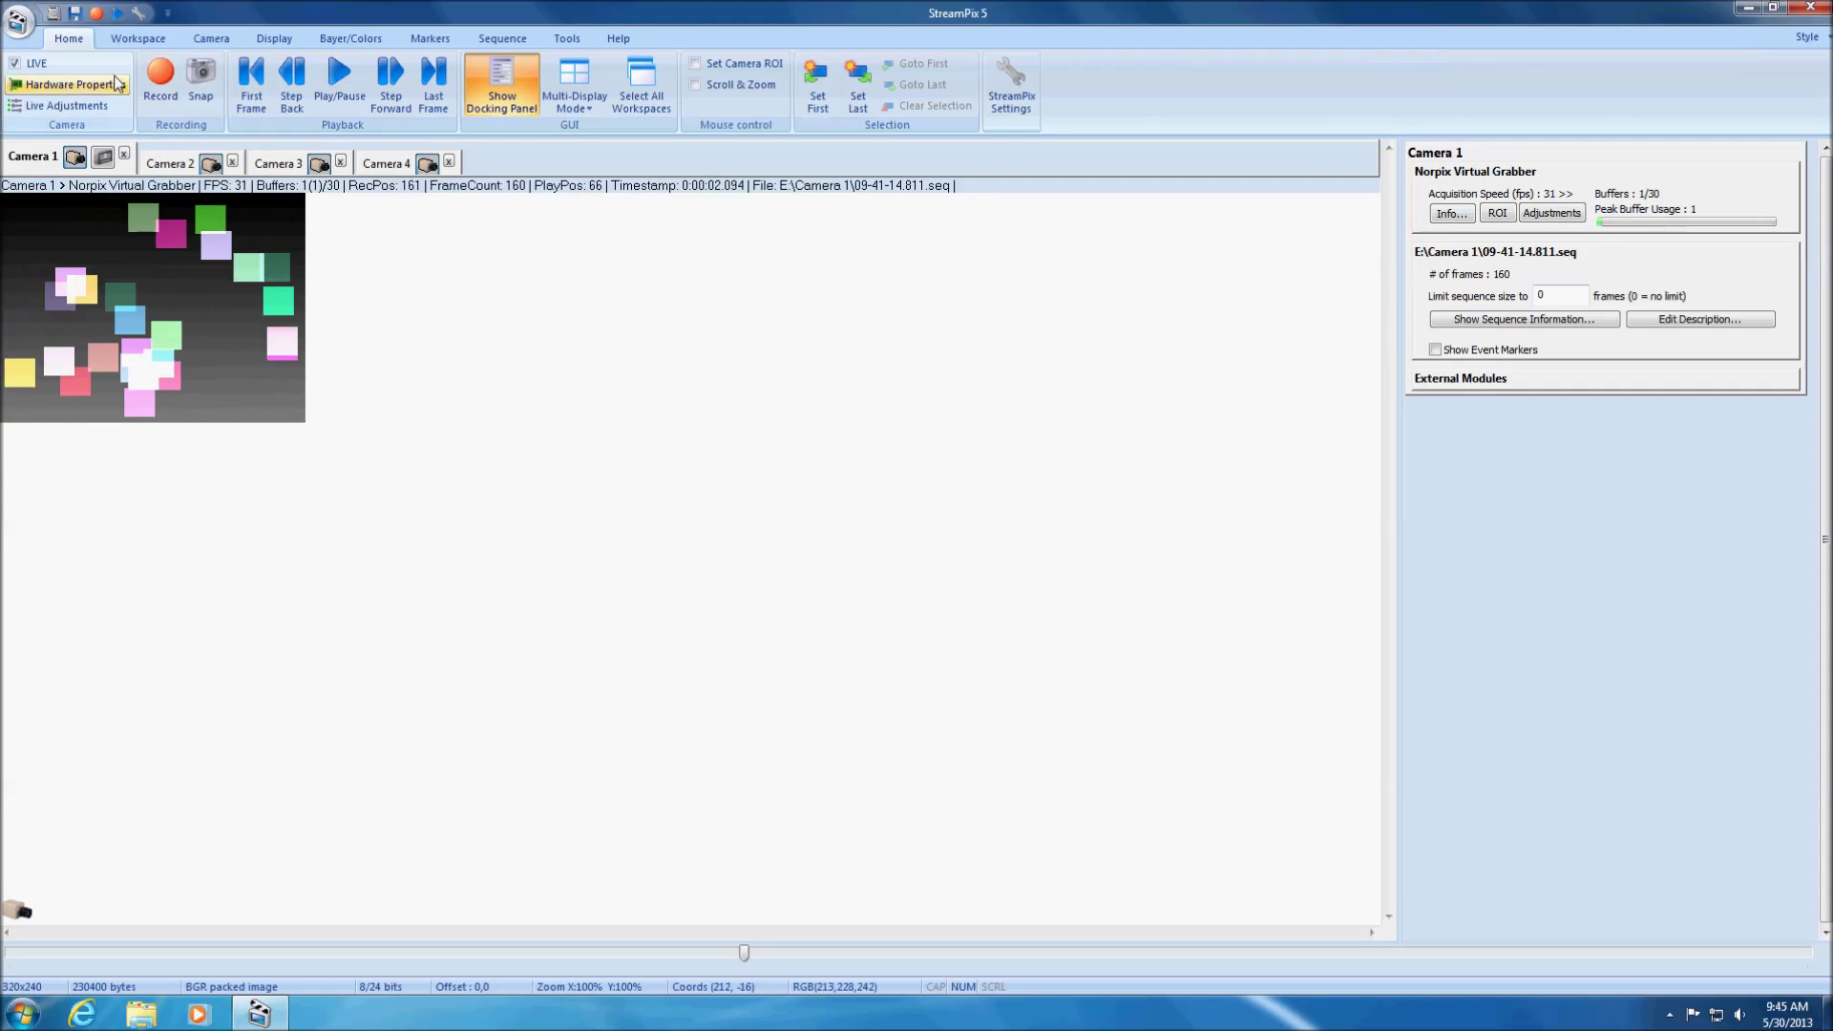
# Create a new sequence file and record a short clip from Camera 1 into it.
pyautogui.click(55, 15)
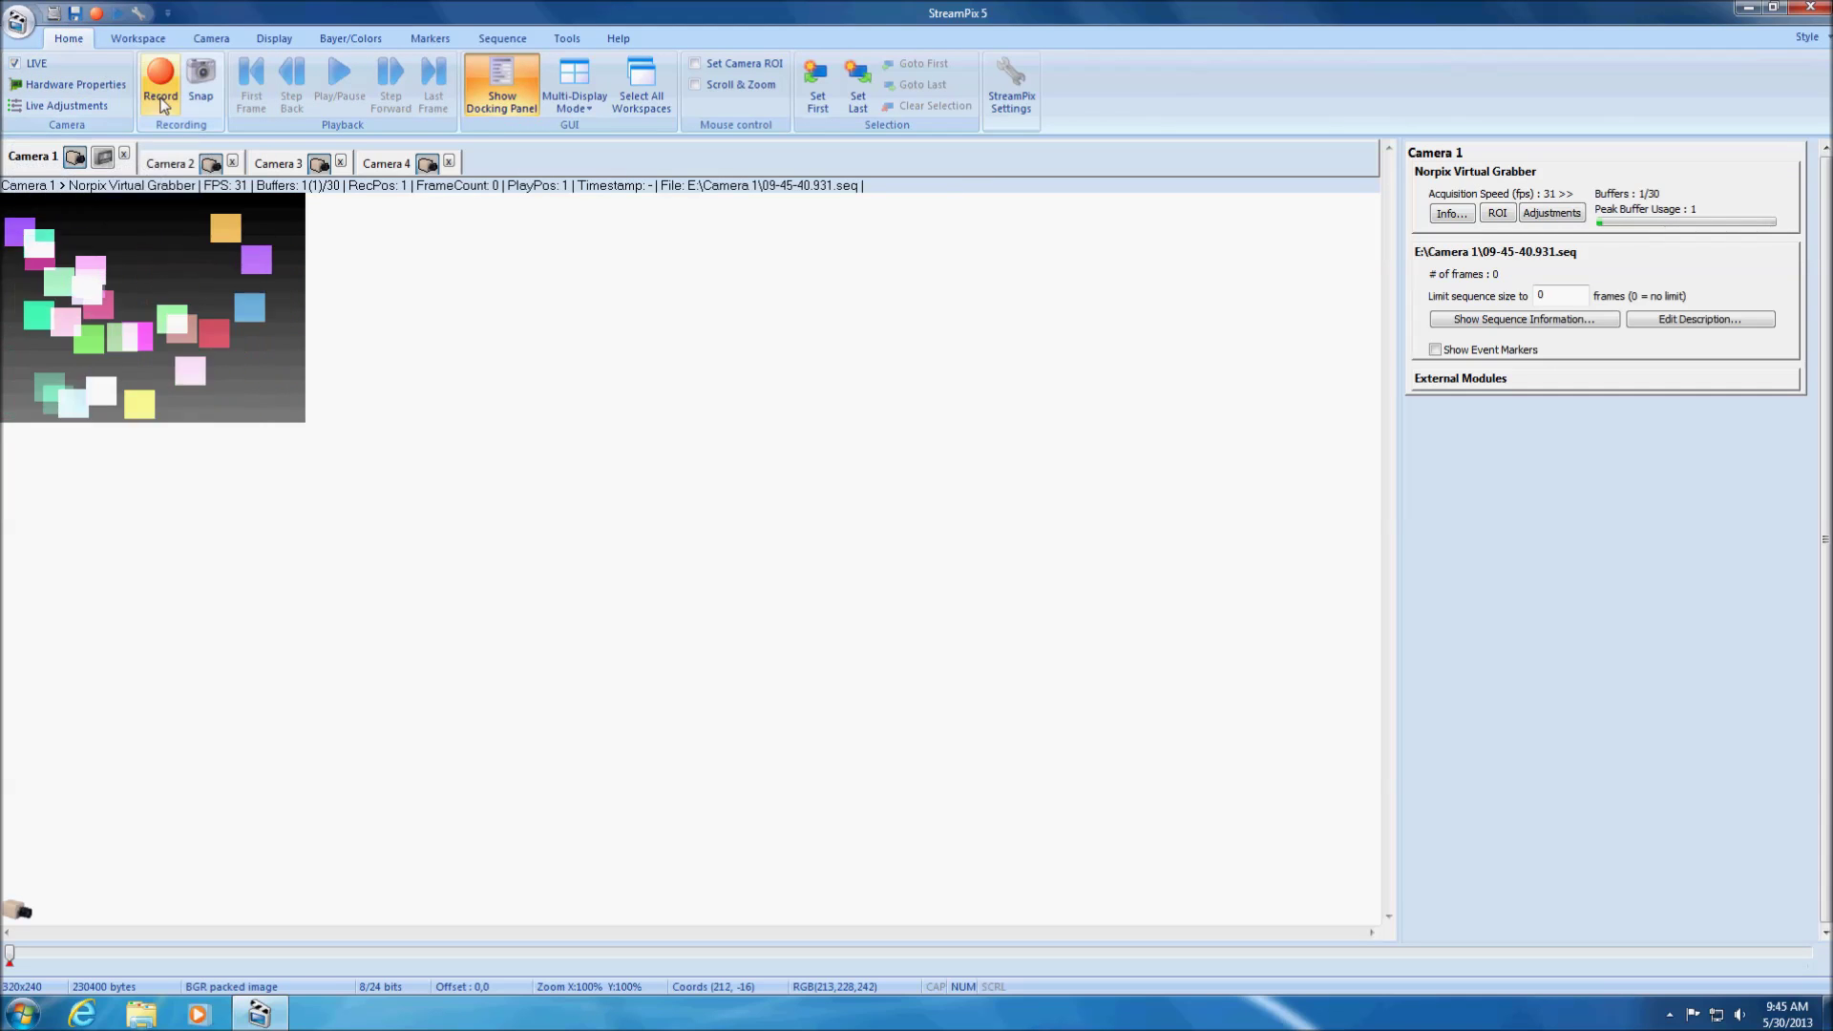
pyautogui.click(164, 112)
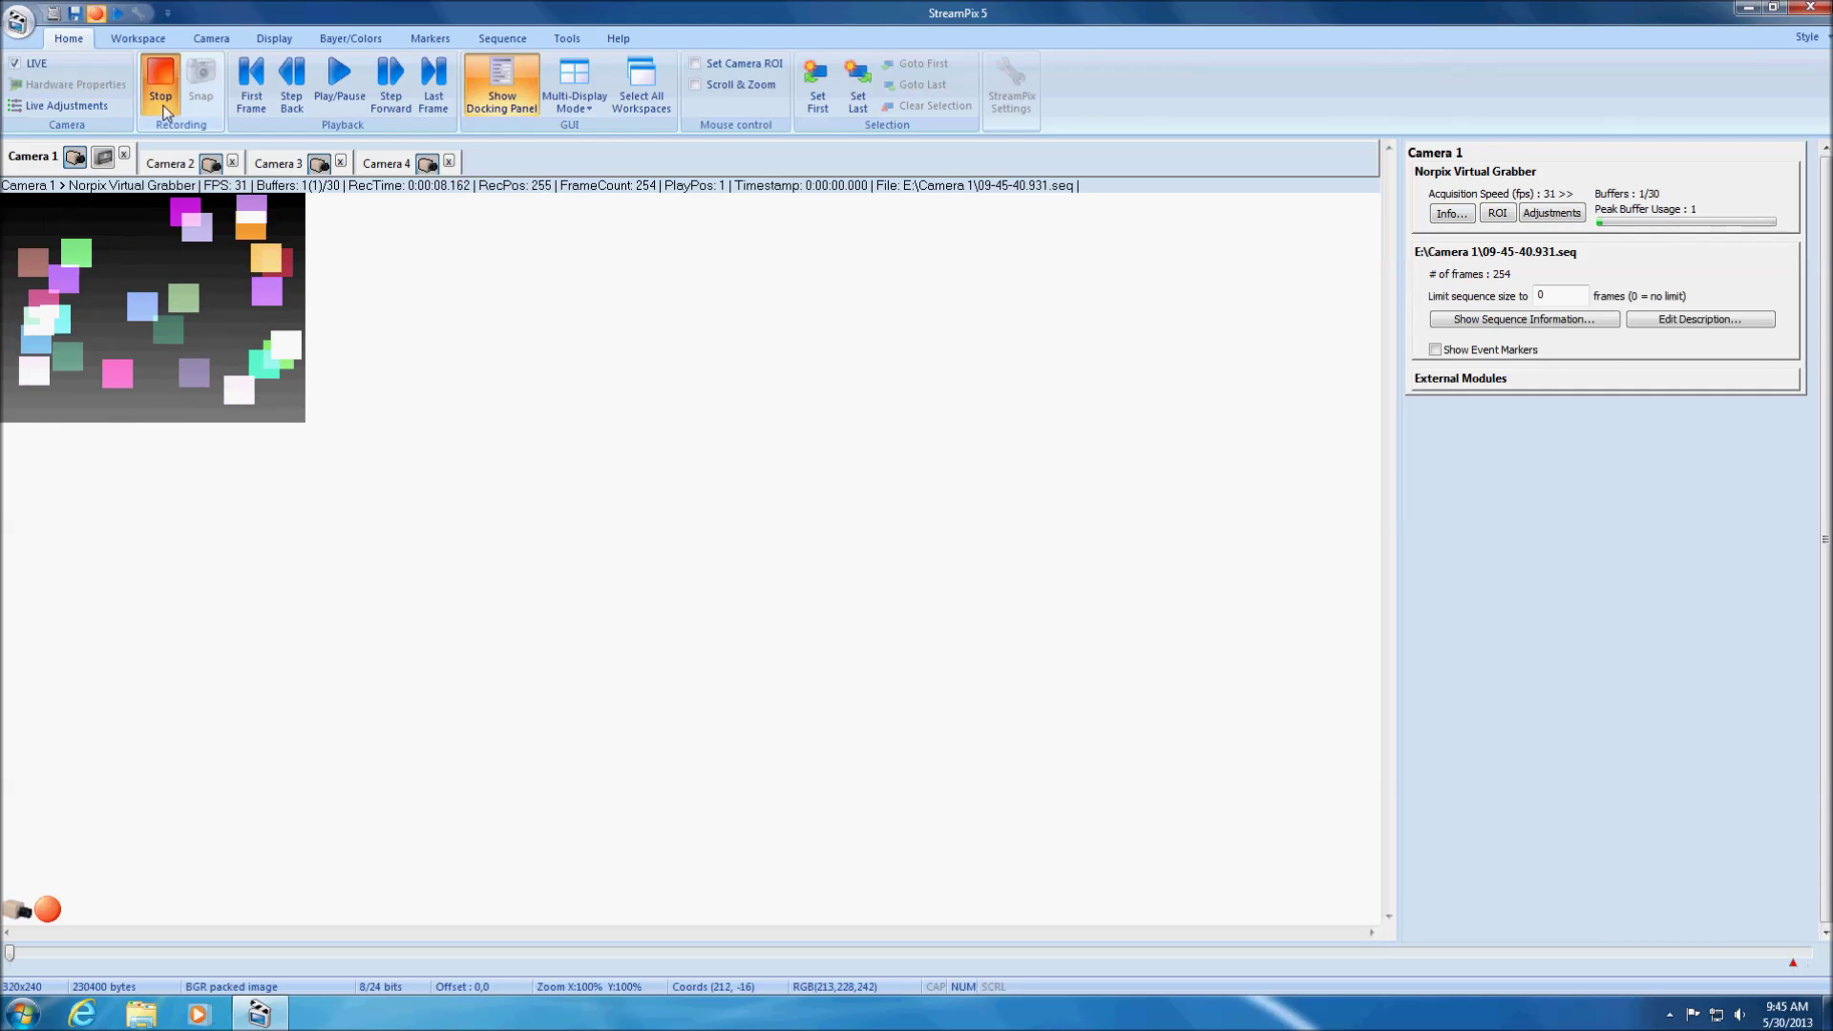
pyautogui.click(162, 86)
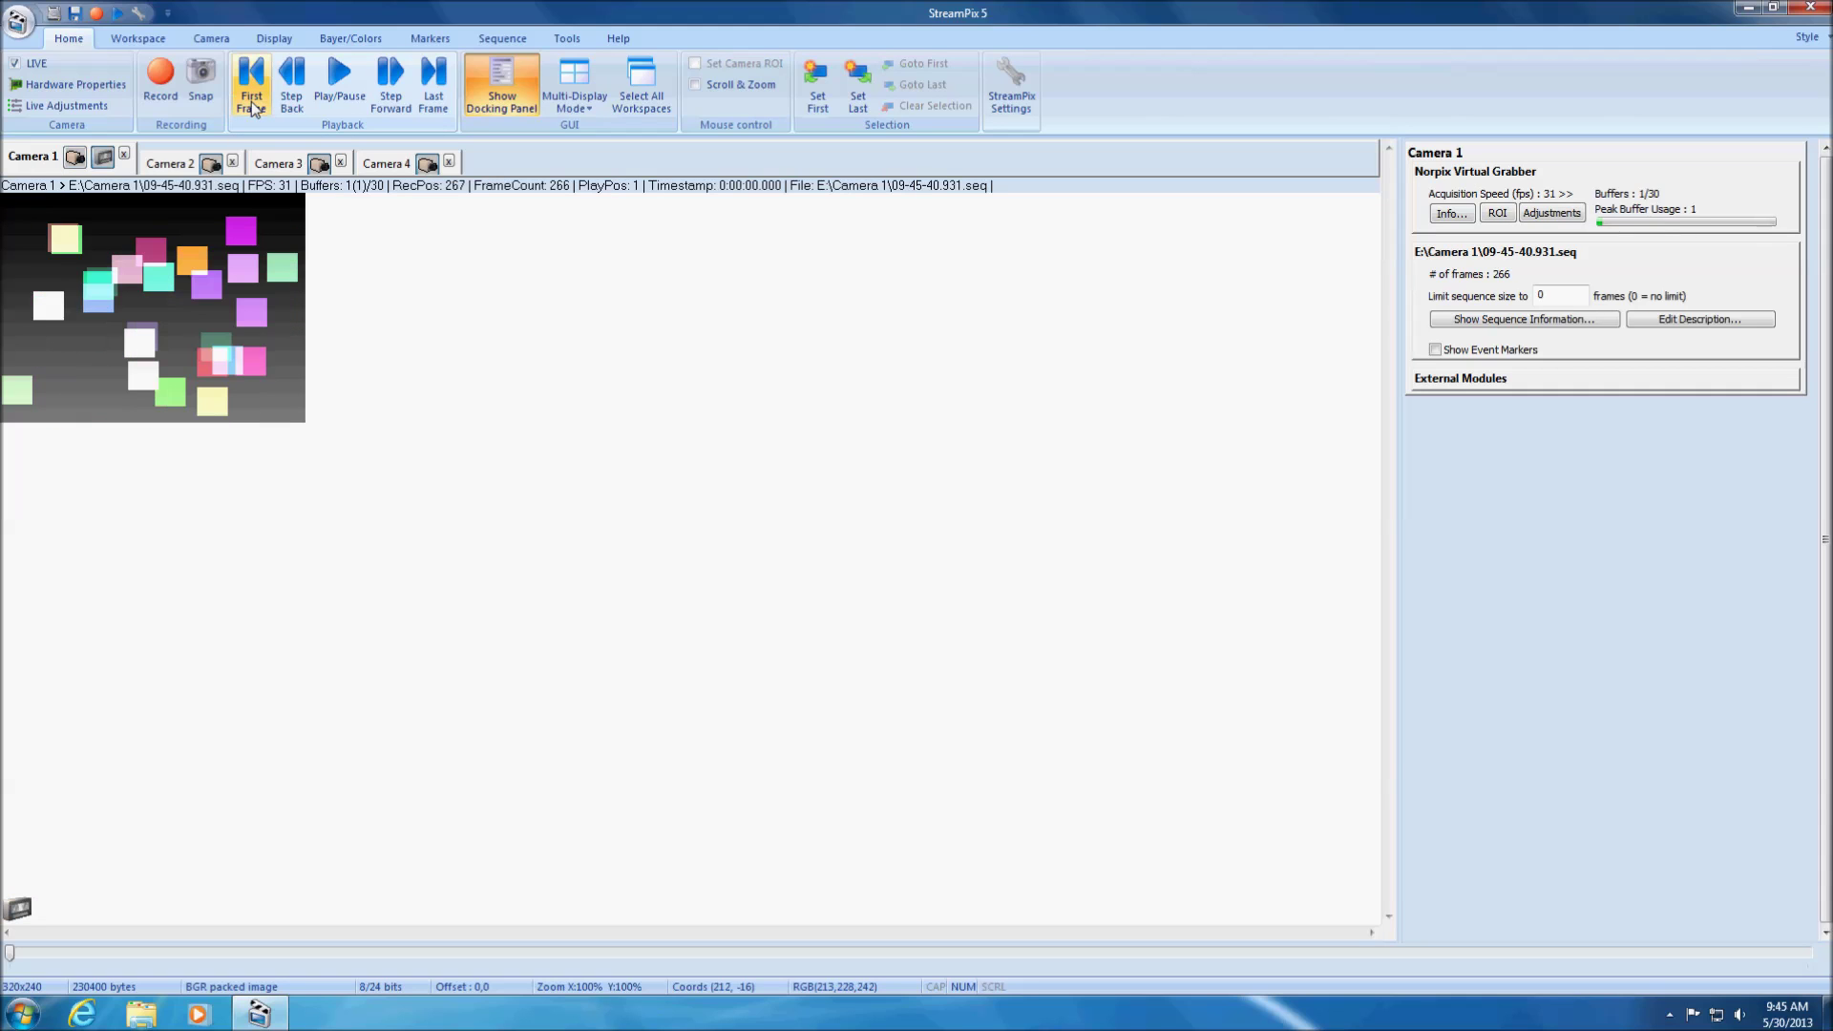
# Play back the recorded Camera 1 sequence, pause it and step backward through the frames.
pyautogui.click(331, 99)
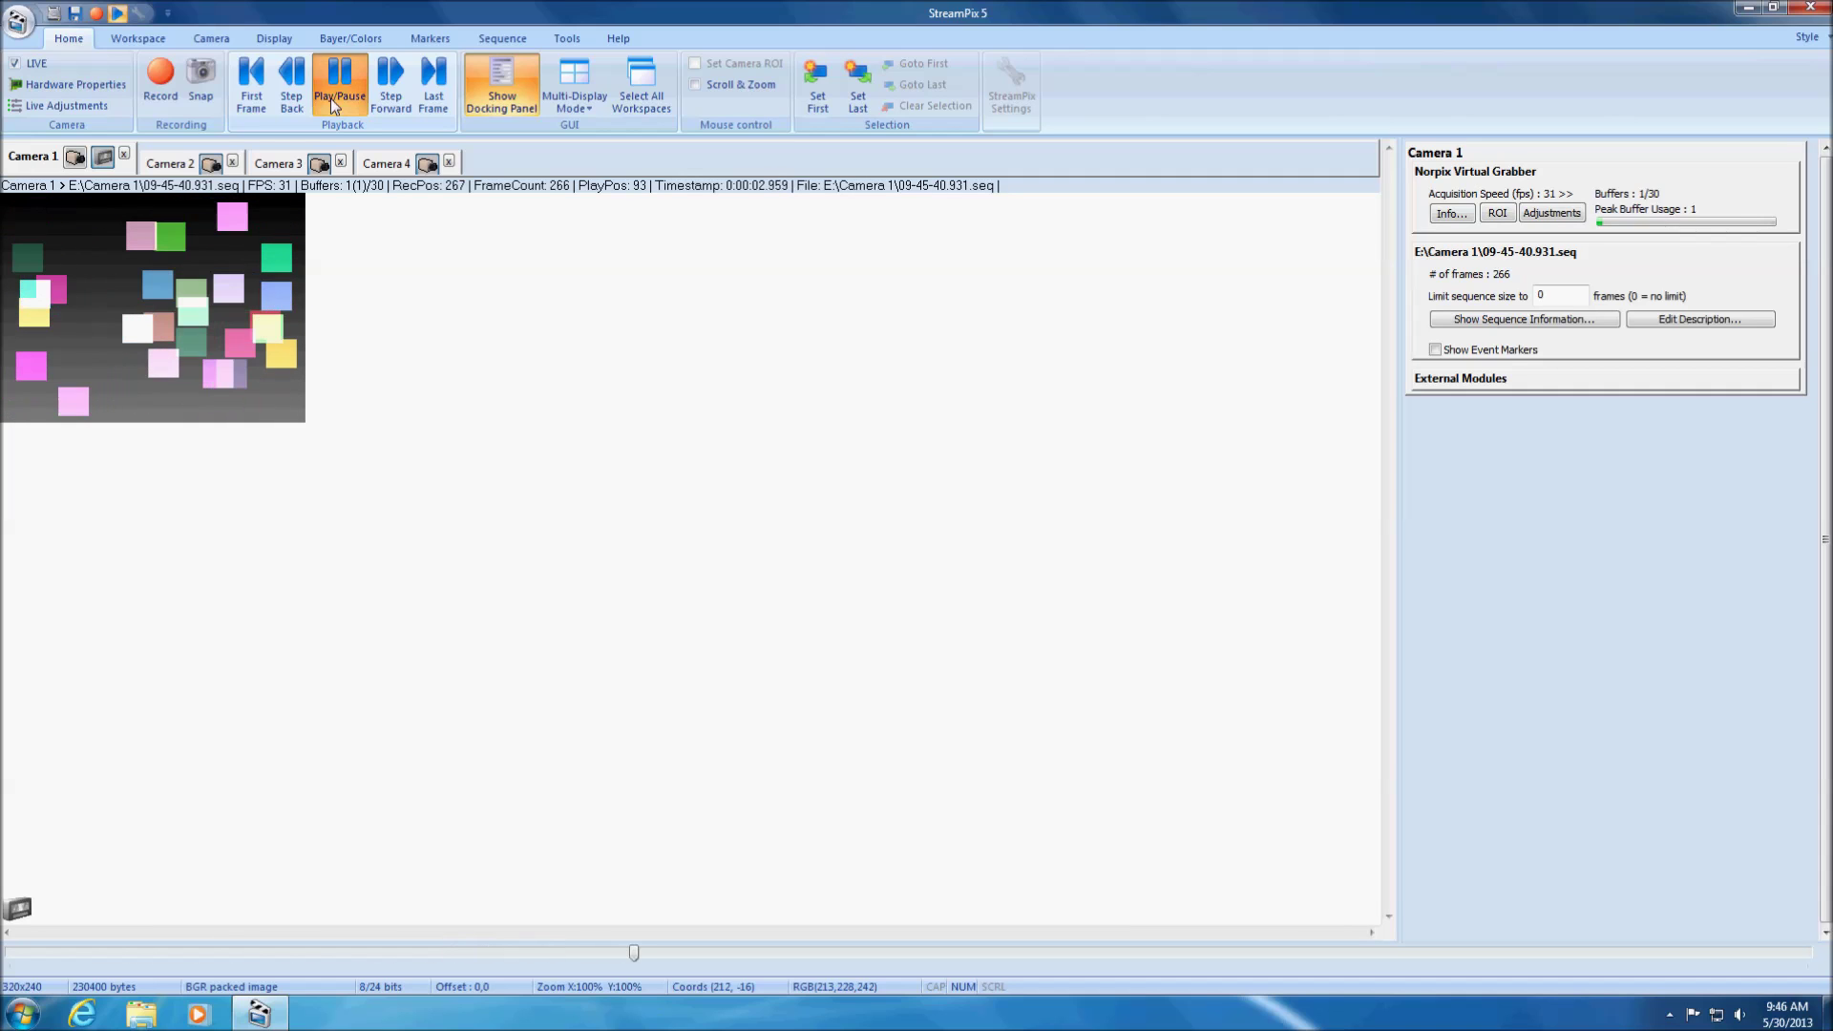
pyautogui.click(331, 99)
pyautogui.click(297, 102)
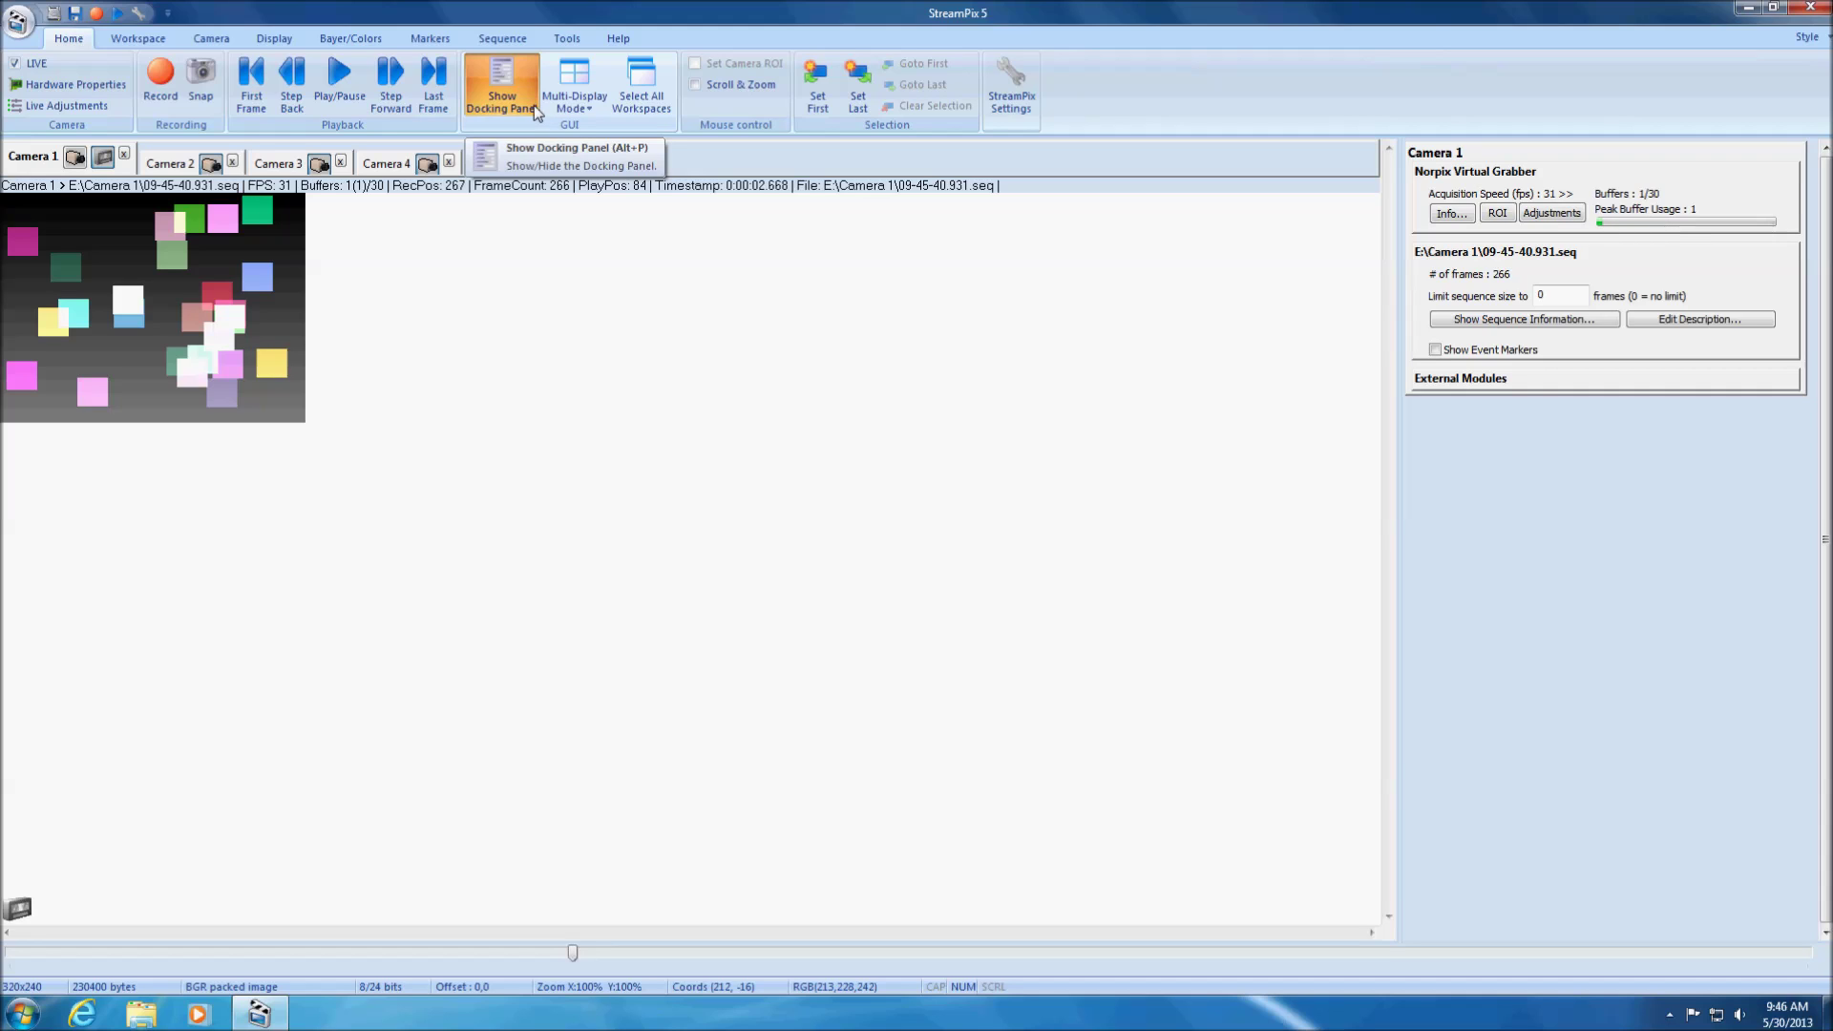
# Toggle the docking panel's visibility off and back on.
pyautogui.click(537, 112)
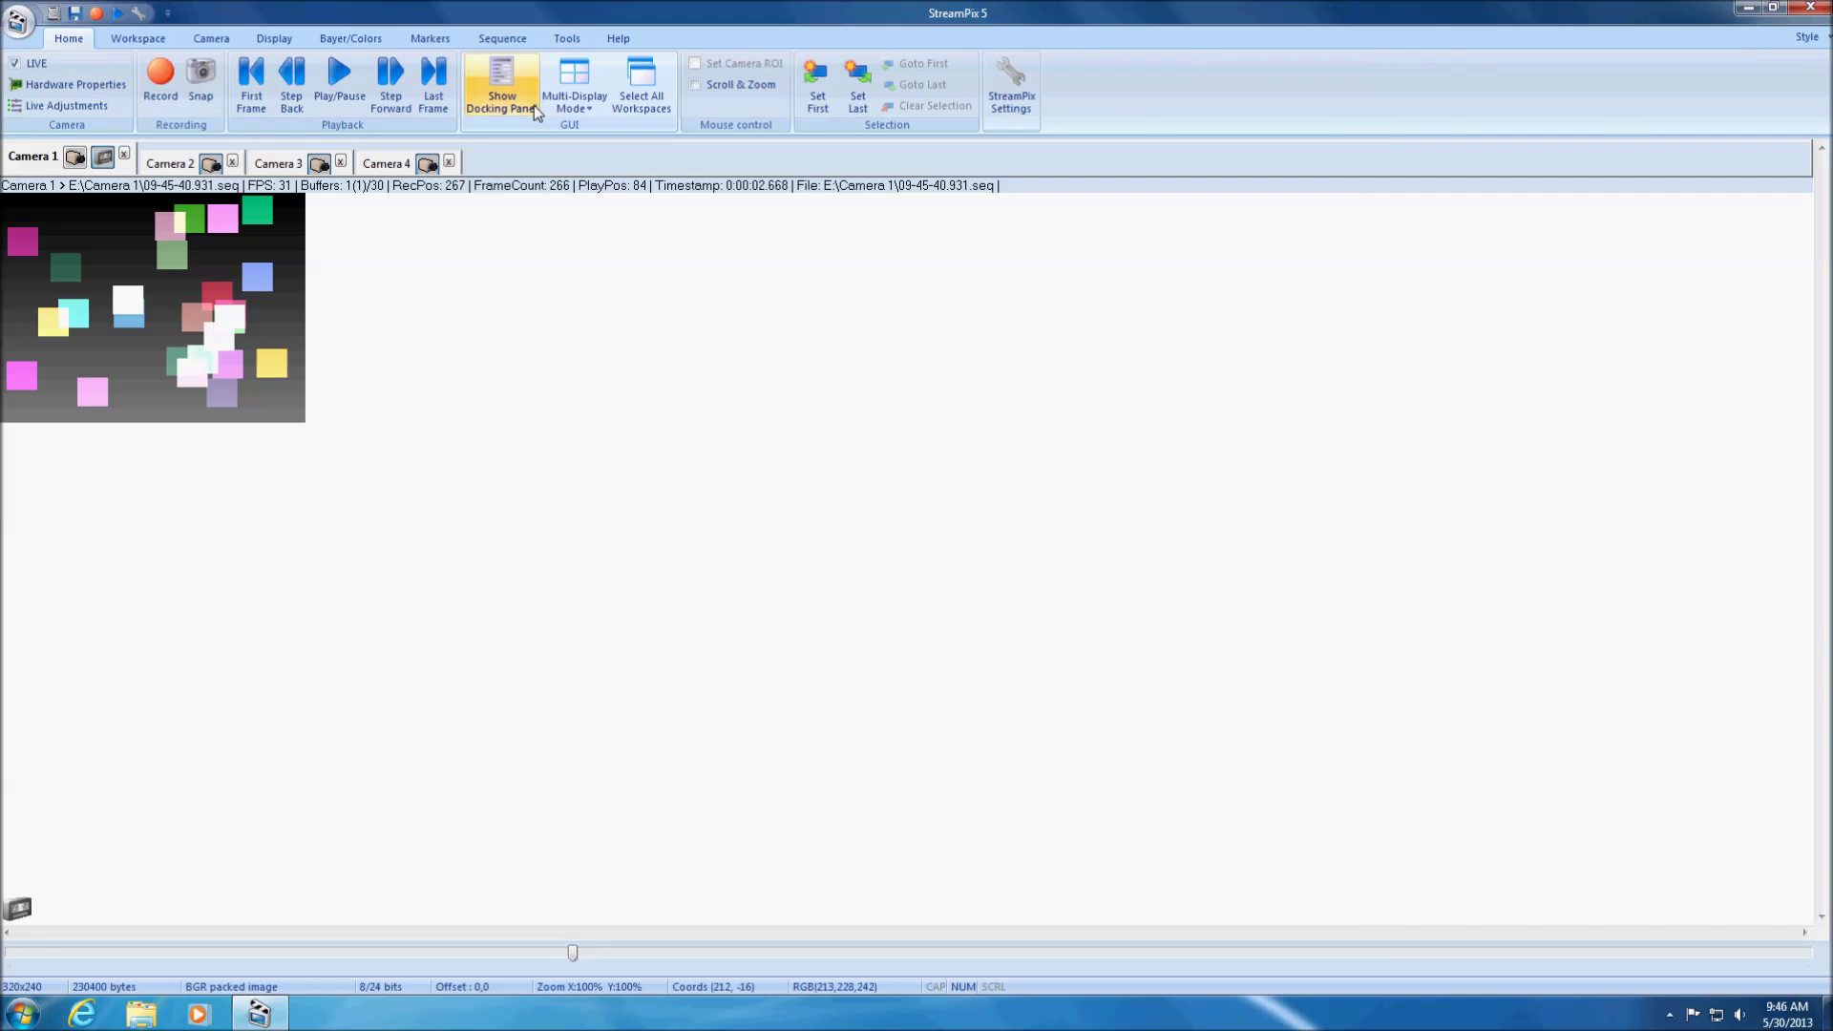
pyautogui.click(536, 113)
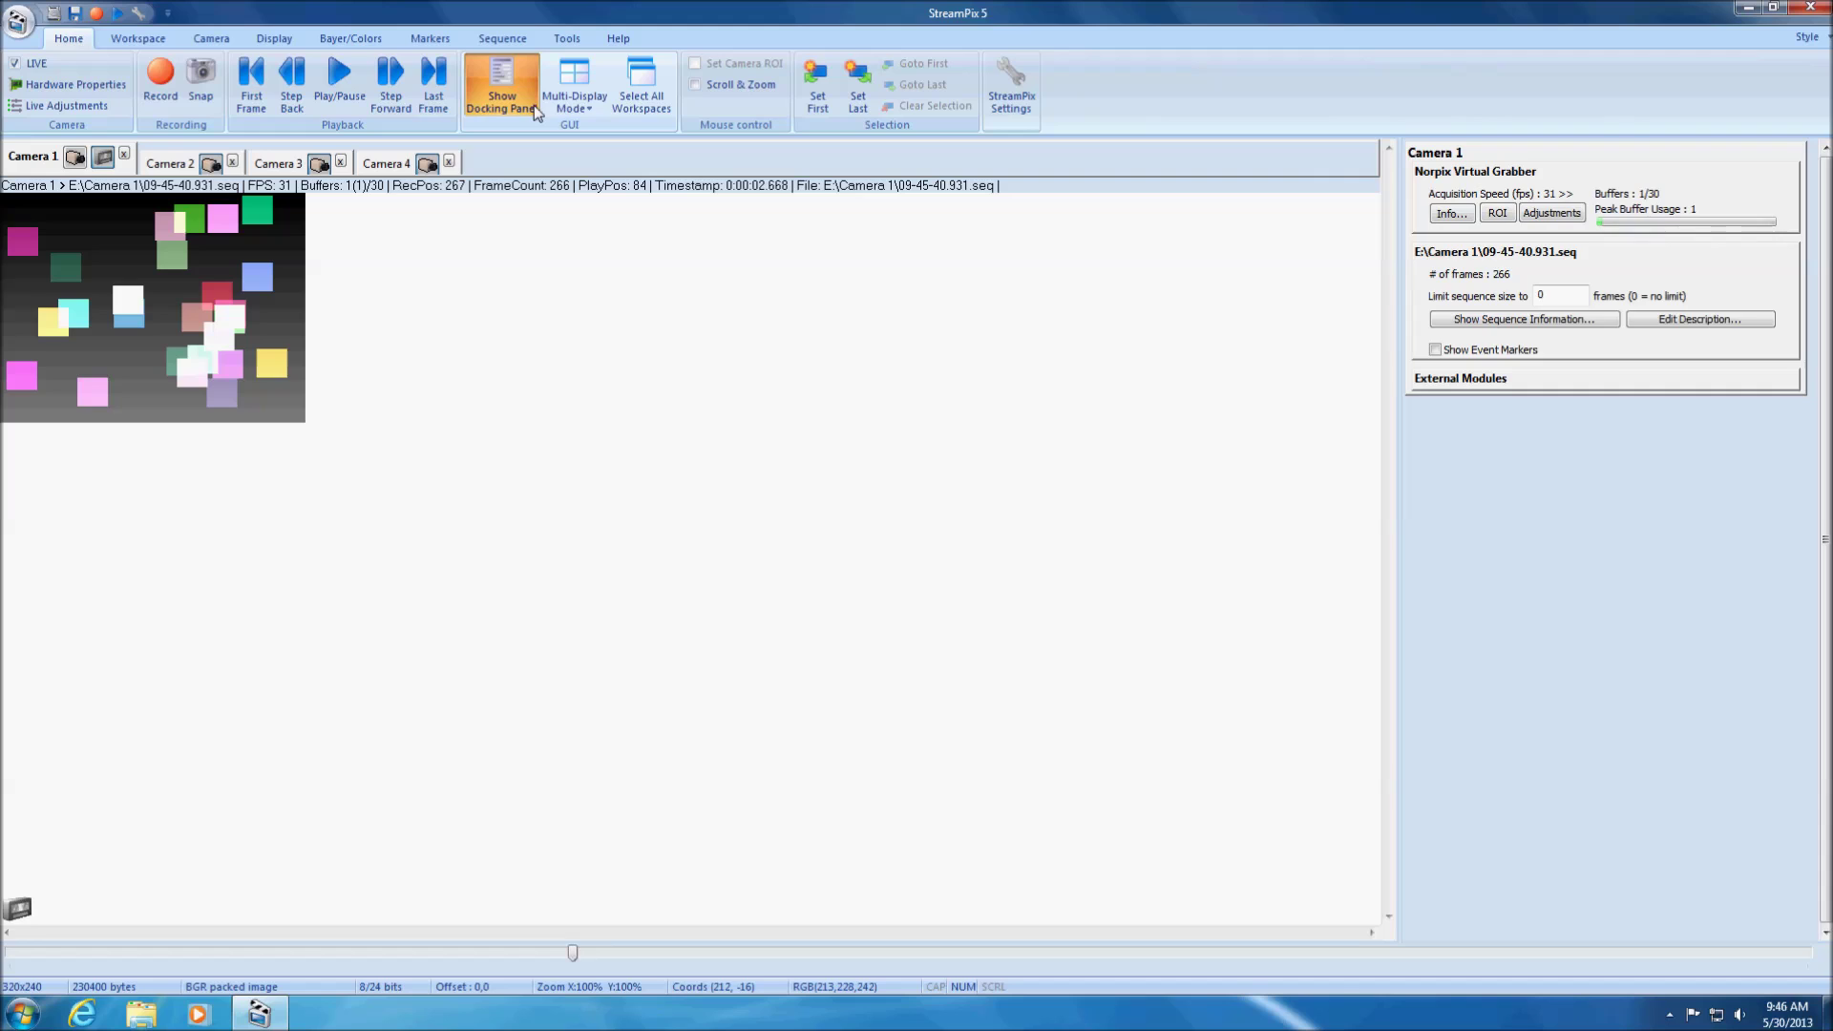
pyautogui.click(536, 113)
pyautogui.click(536, 112)
# Turn on multi-display mode to show all four cameras together and select all workspaces.
pyautogui.click(598, 82)
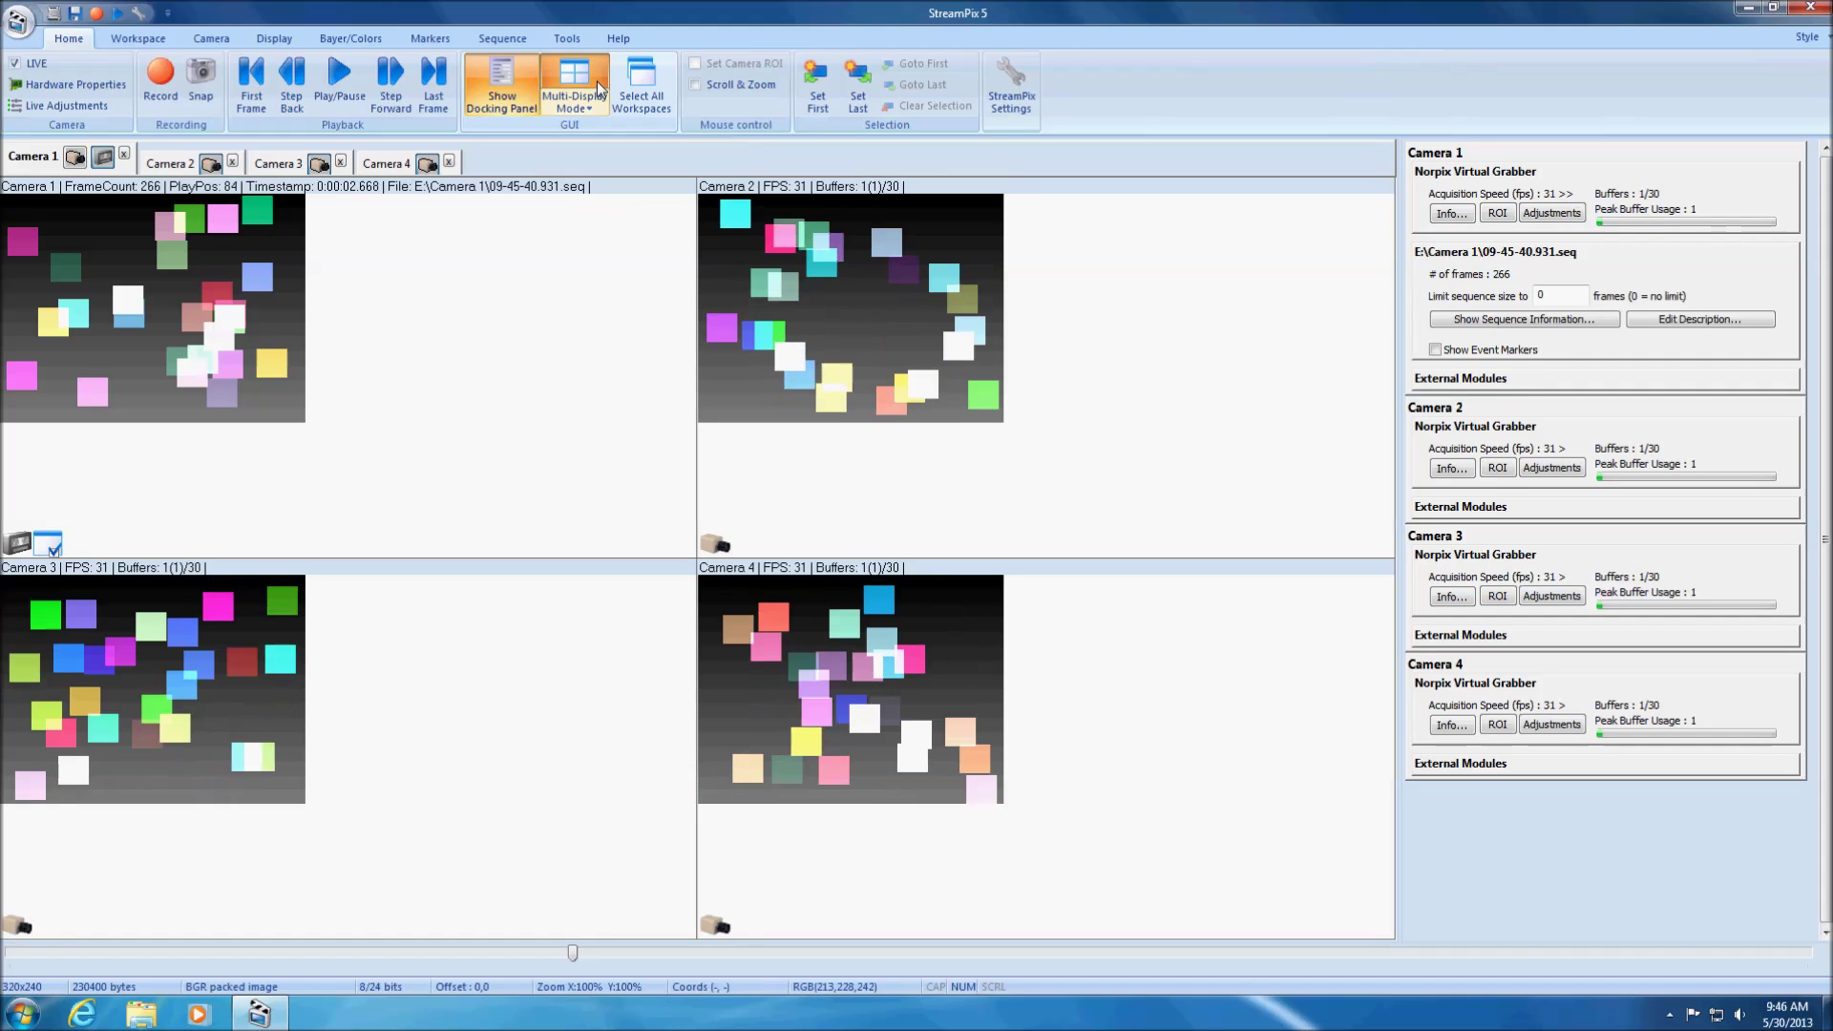
pyautogui.click(597, 82)
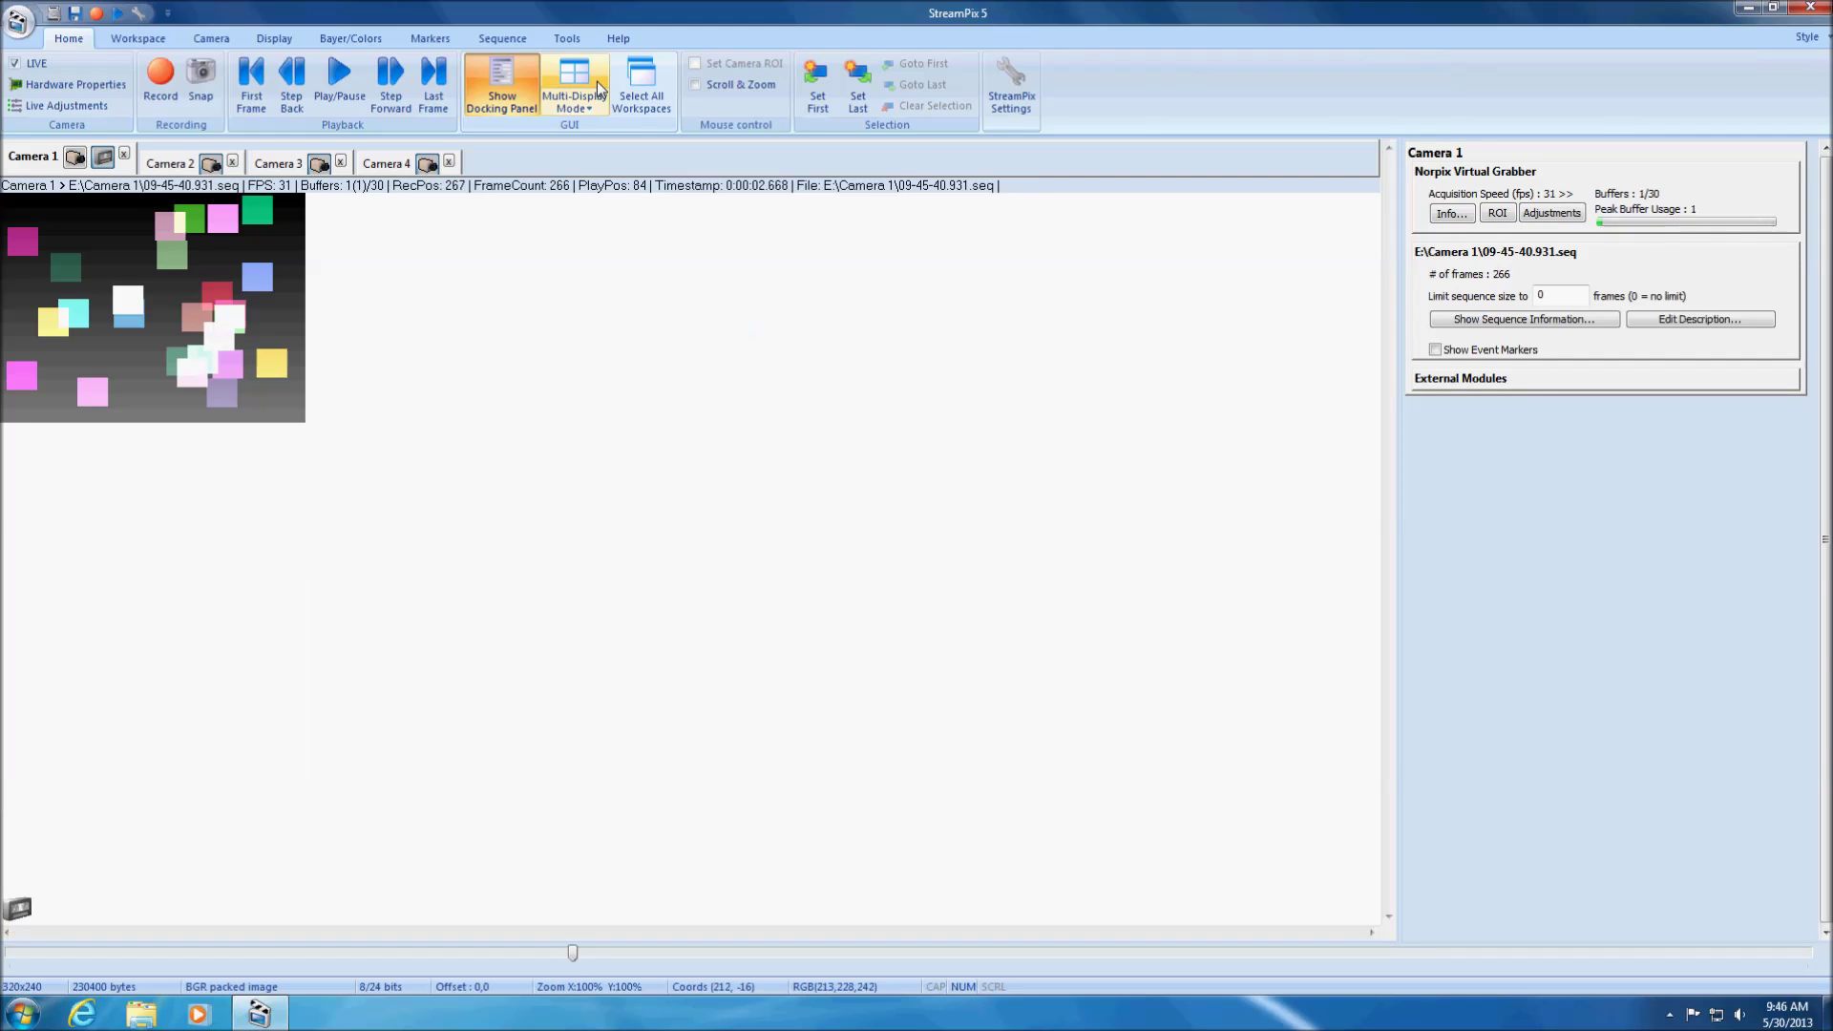
pyautogui.click(598, 82)
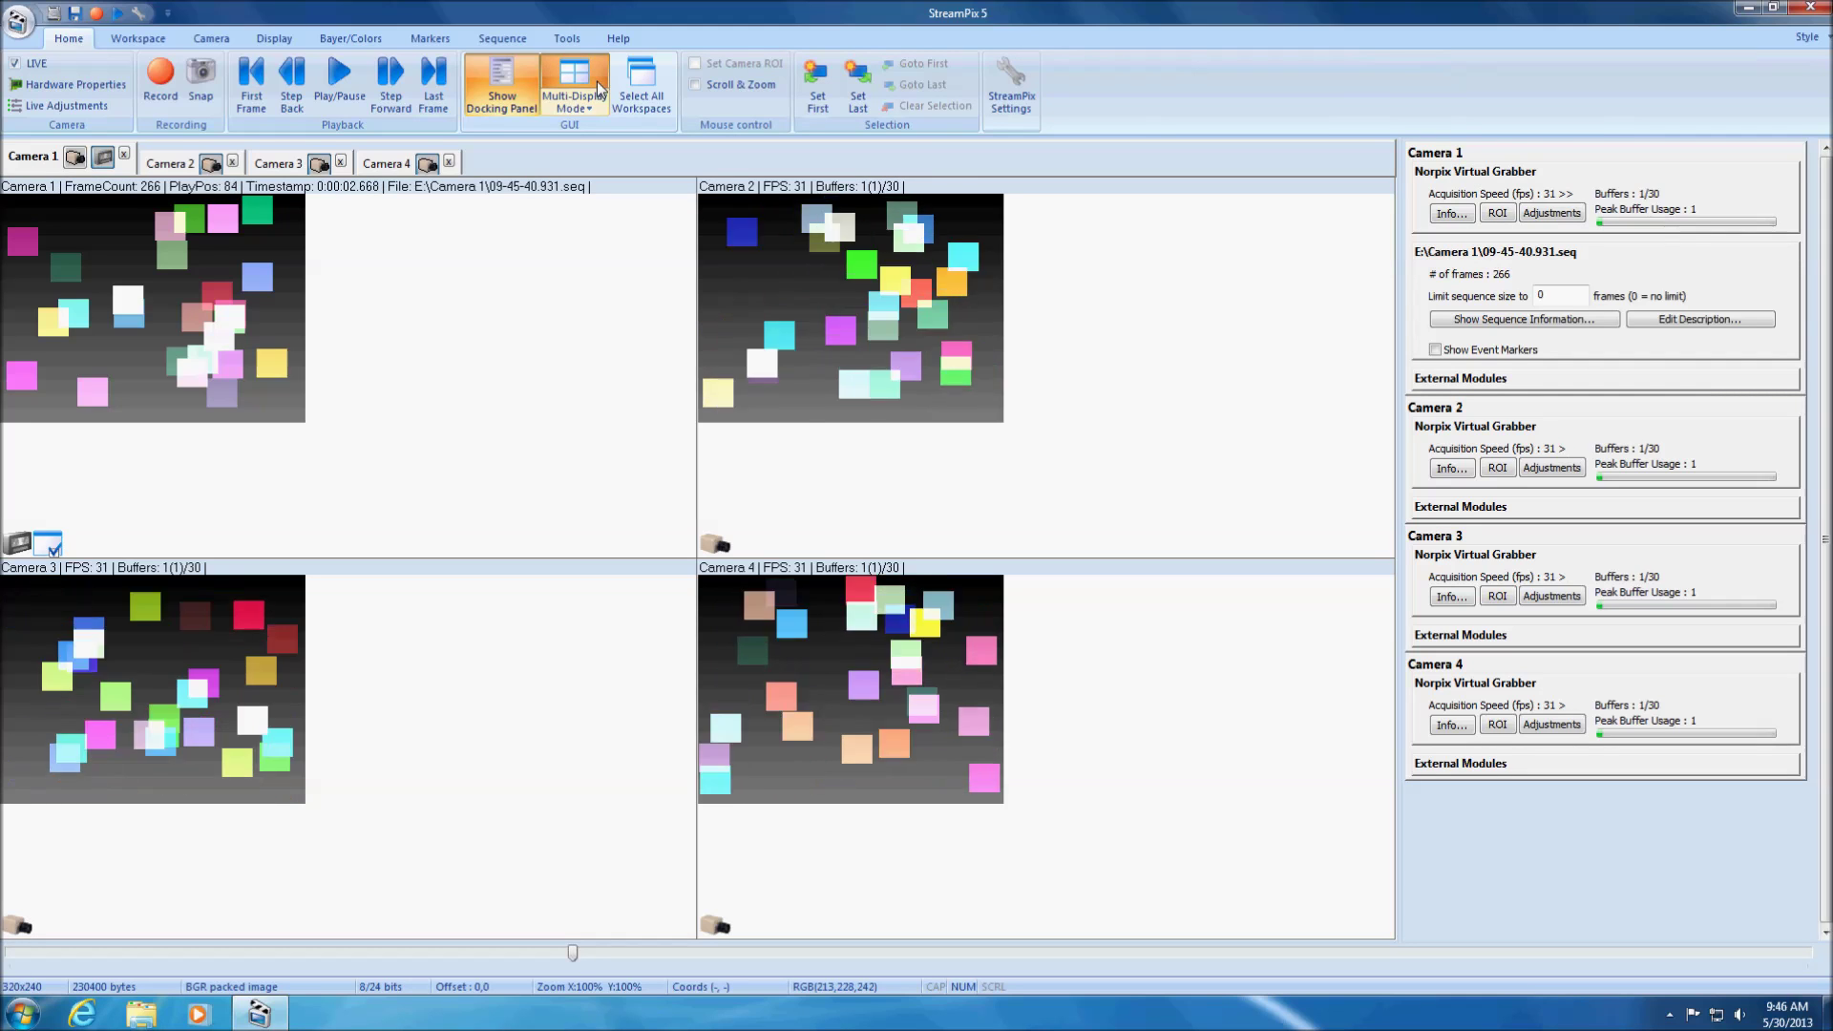
pyautogui.click(665, 86)
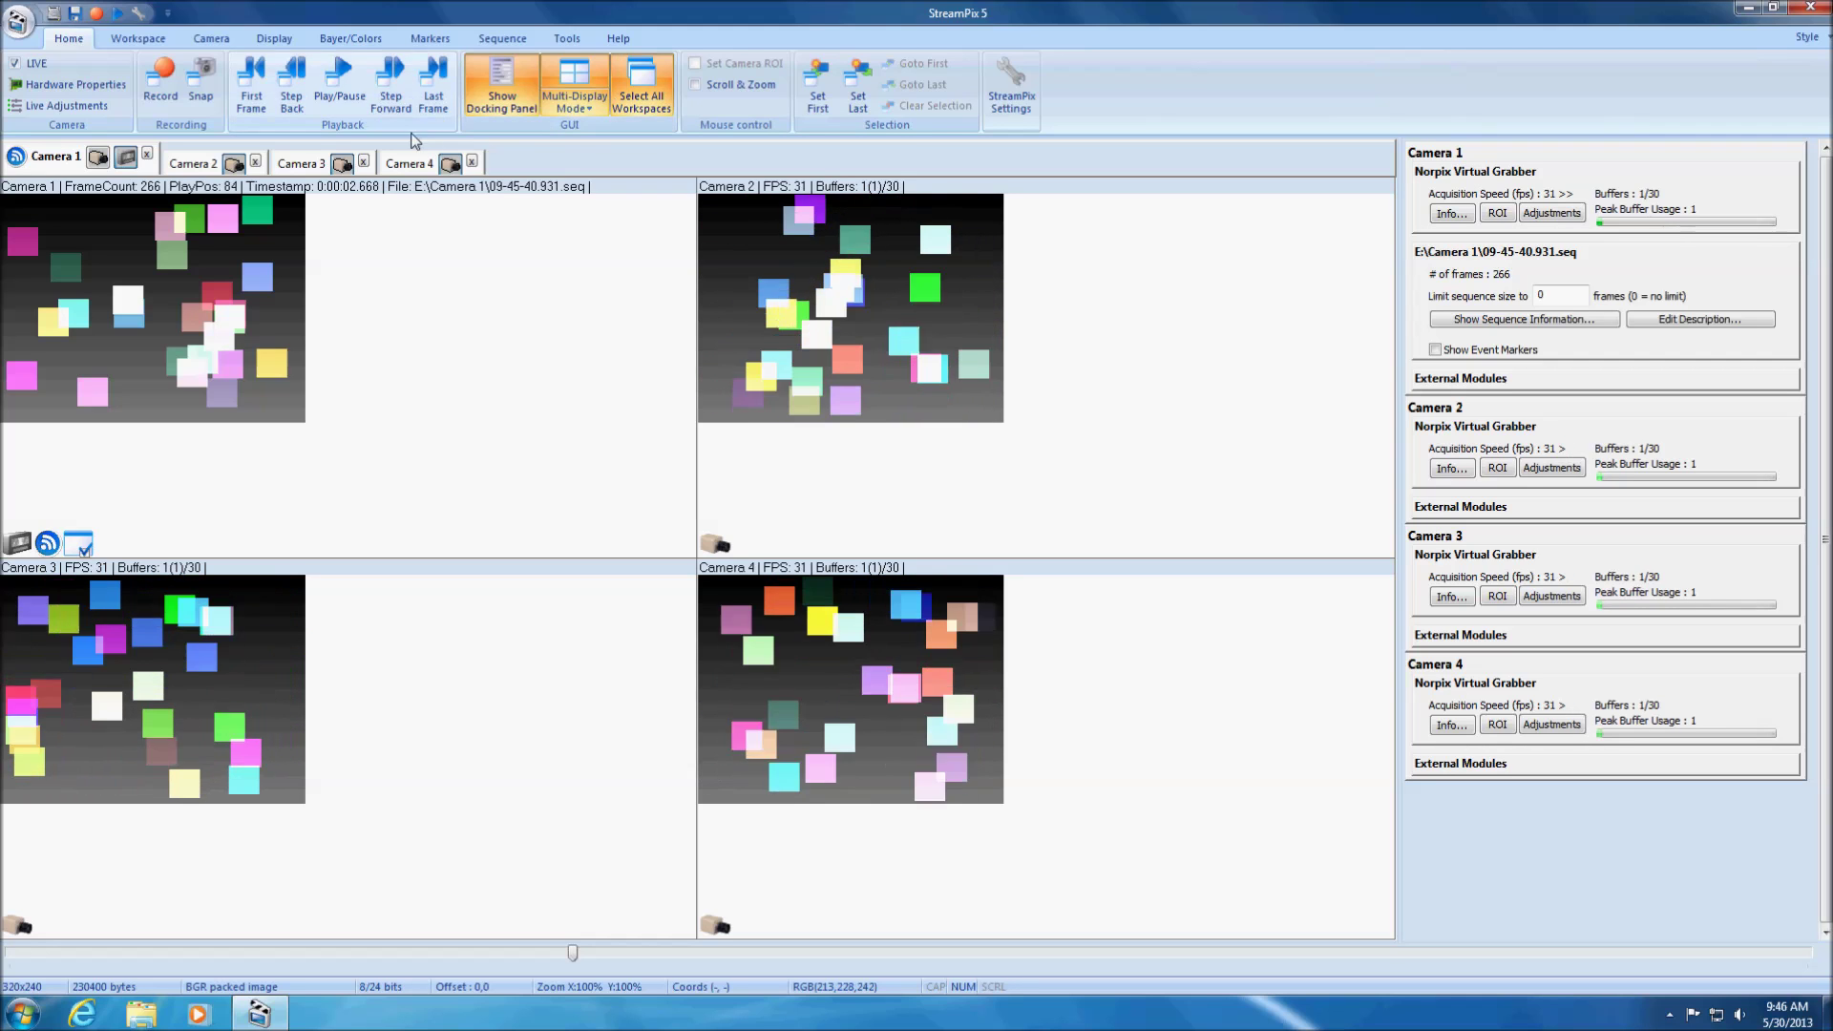
# Review the image ROI page of the Camera 1 grabber properties, close it and open the StreamPix settings.
pyautogui.click(100, 86)
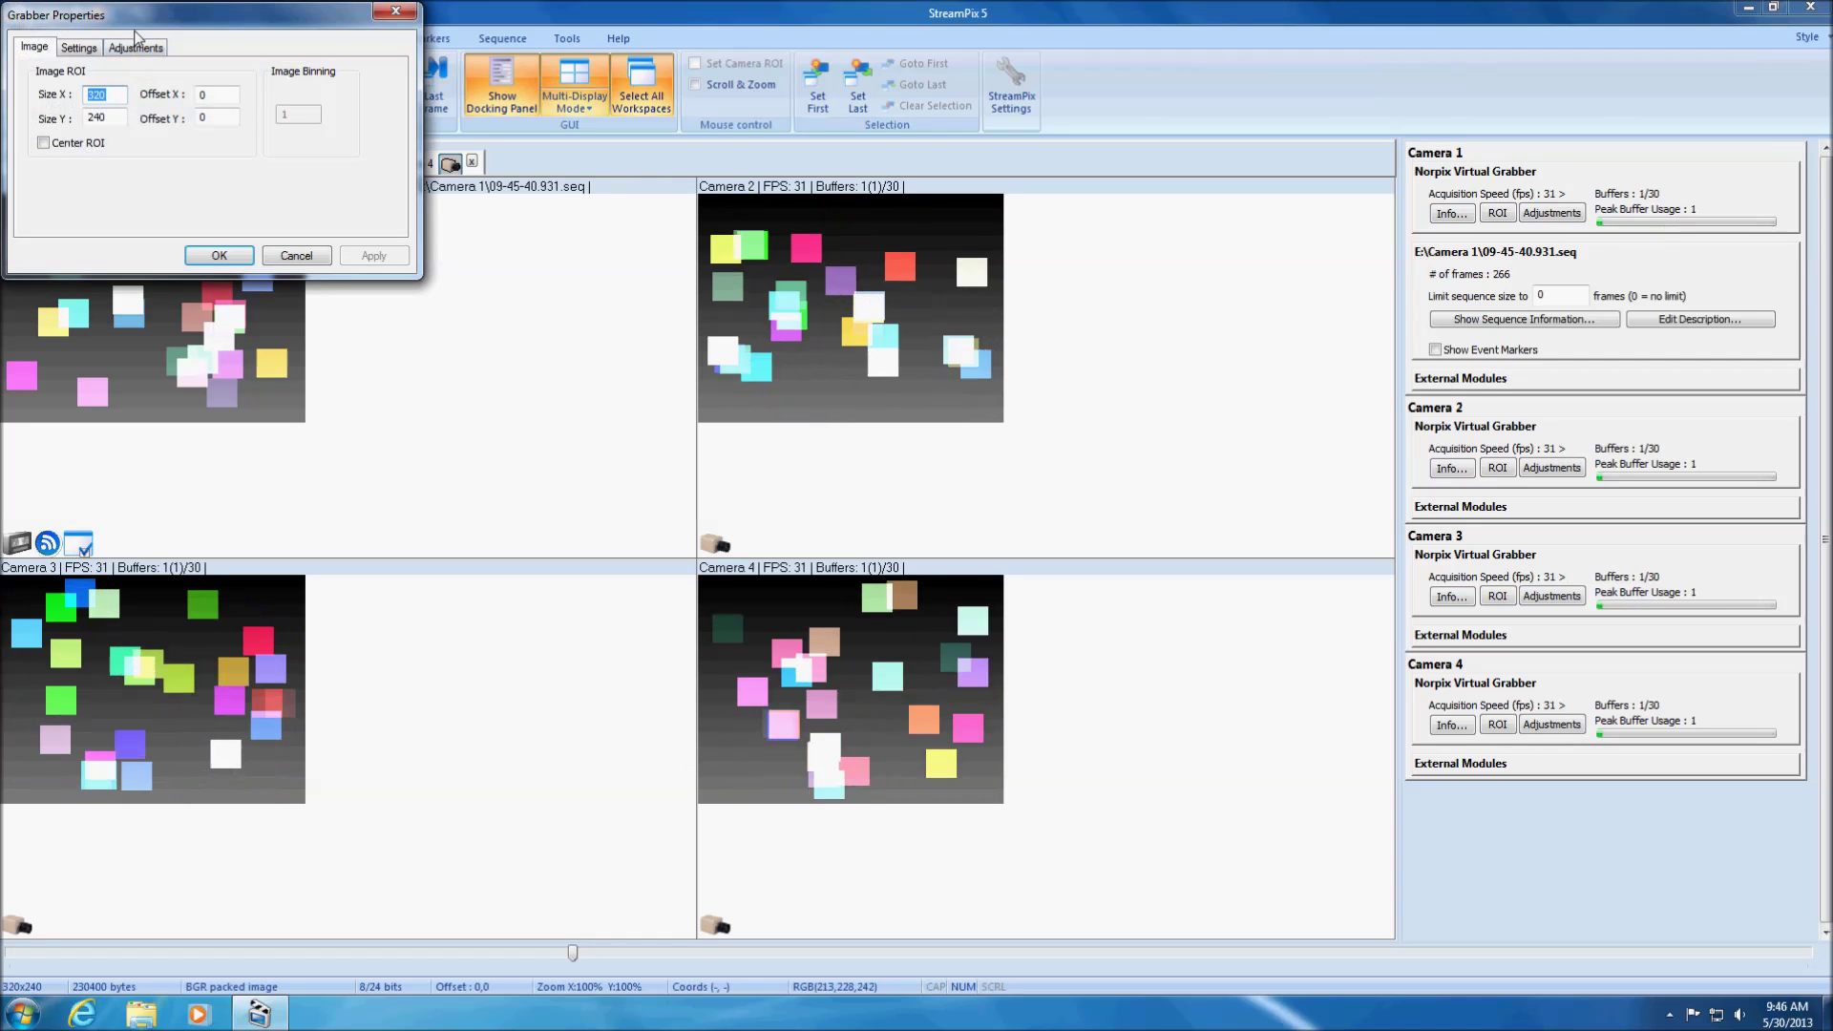
pyautogui.moveTo(261, 130); pyautogui.dragTo(456, 273)
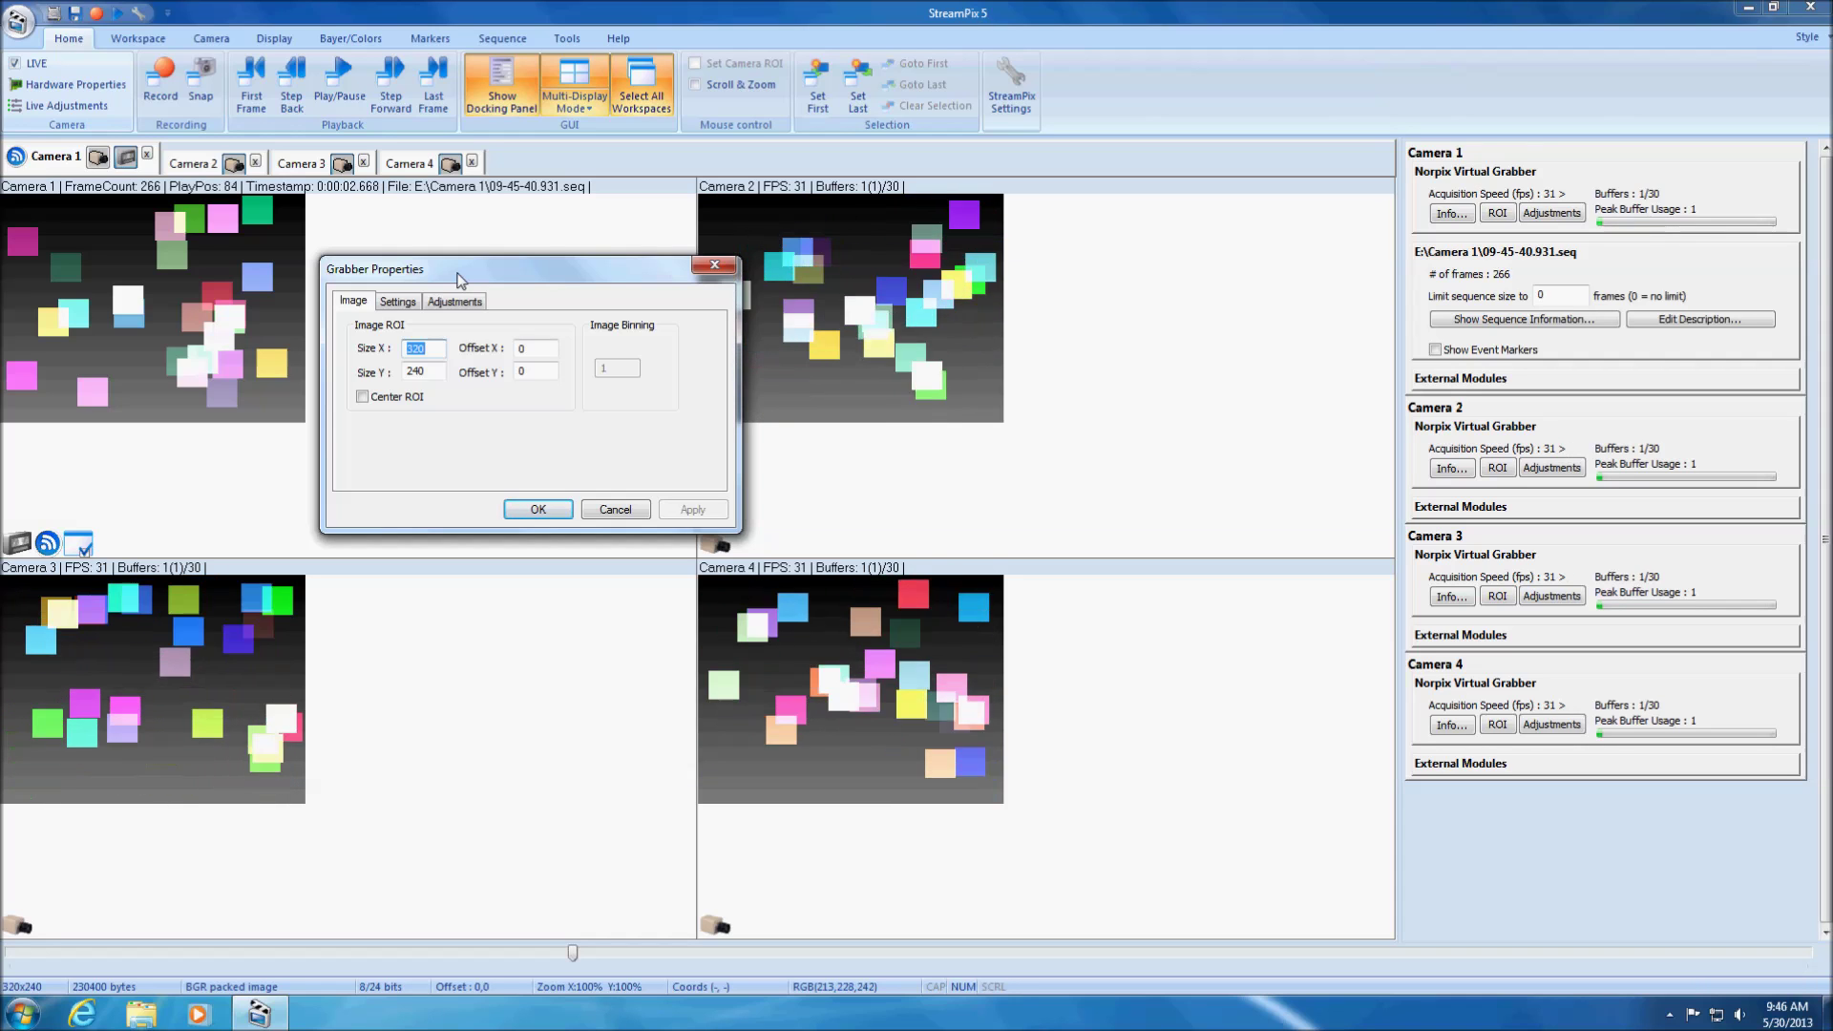
pyautogui.click(714, 265)
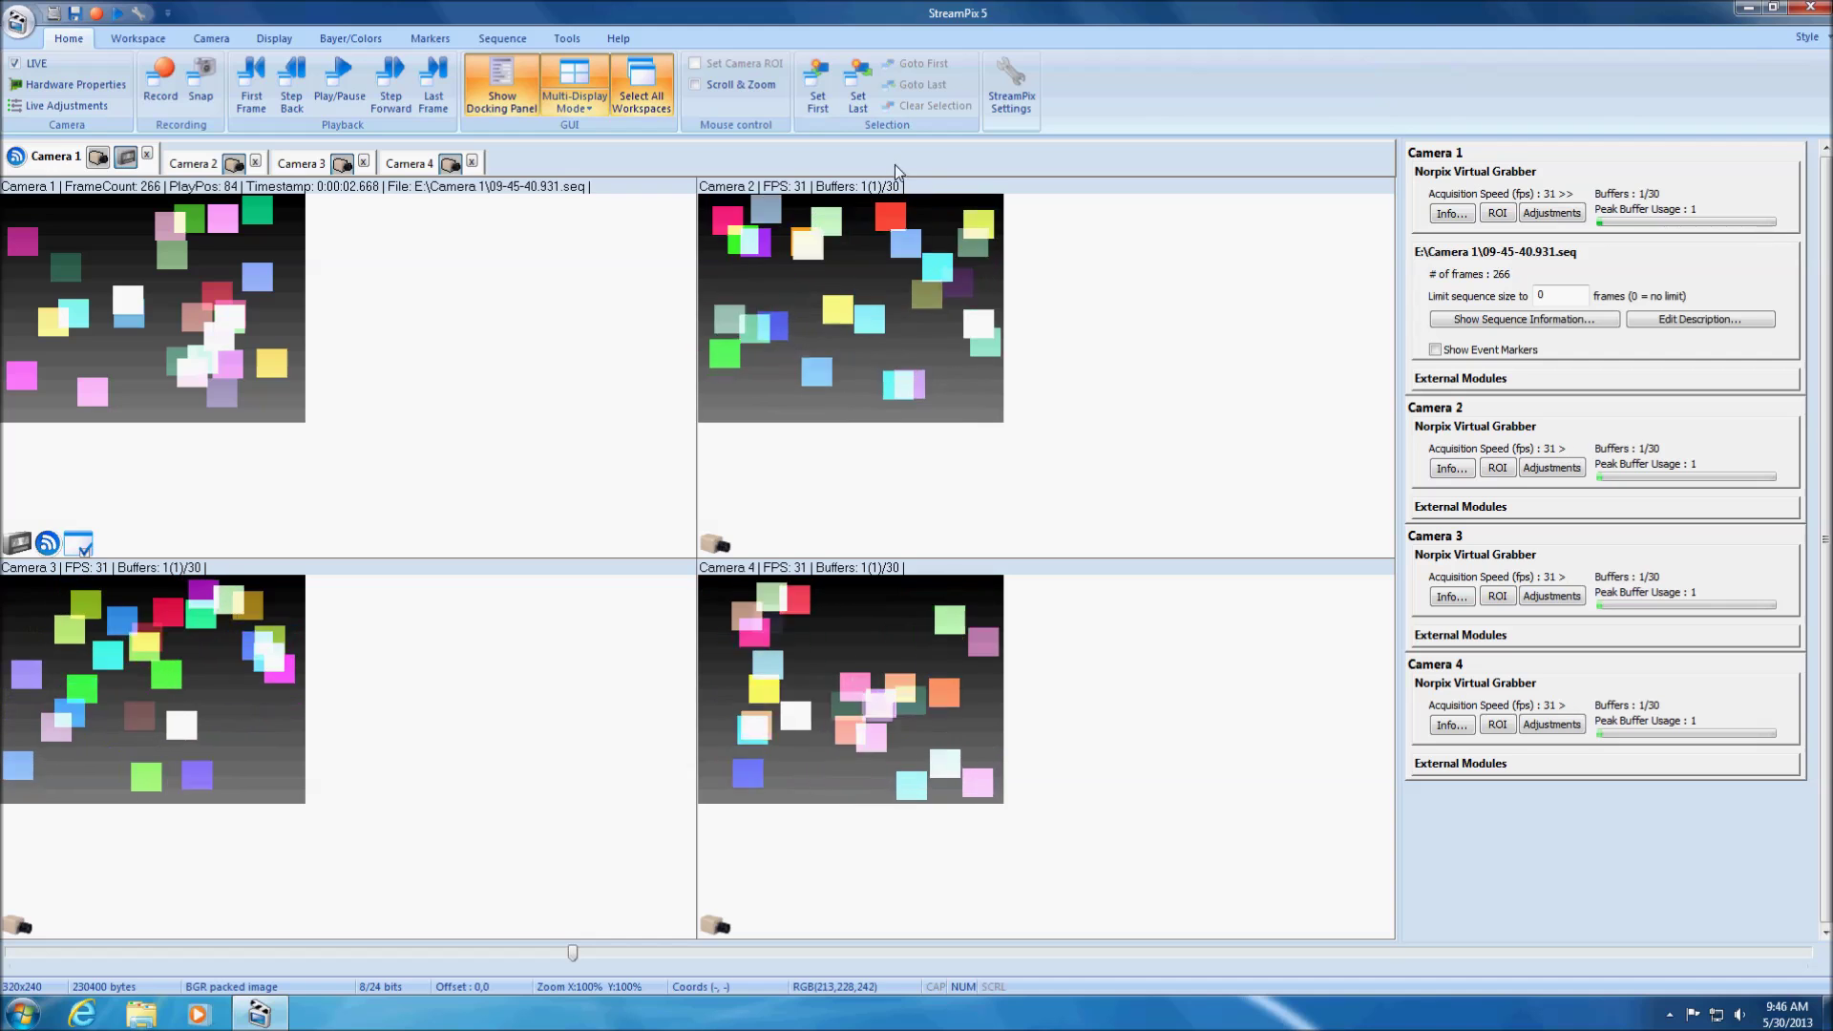
pyautogui.click(1017, 107)
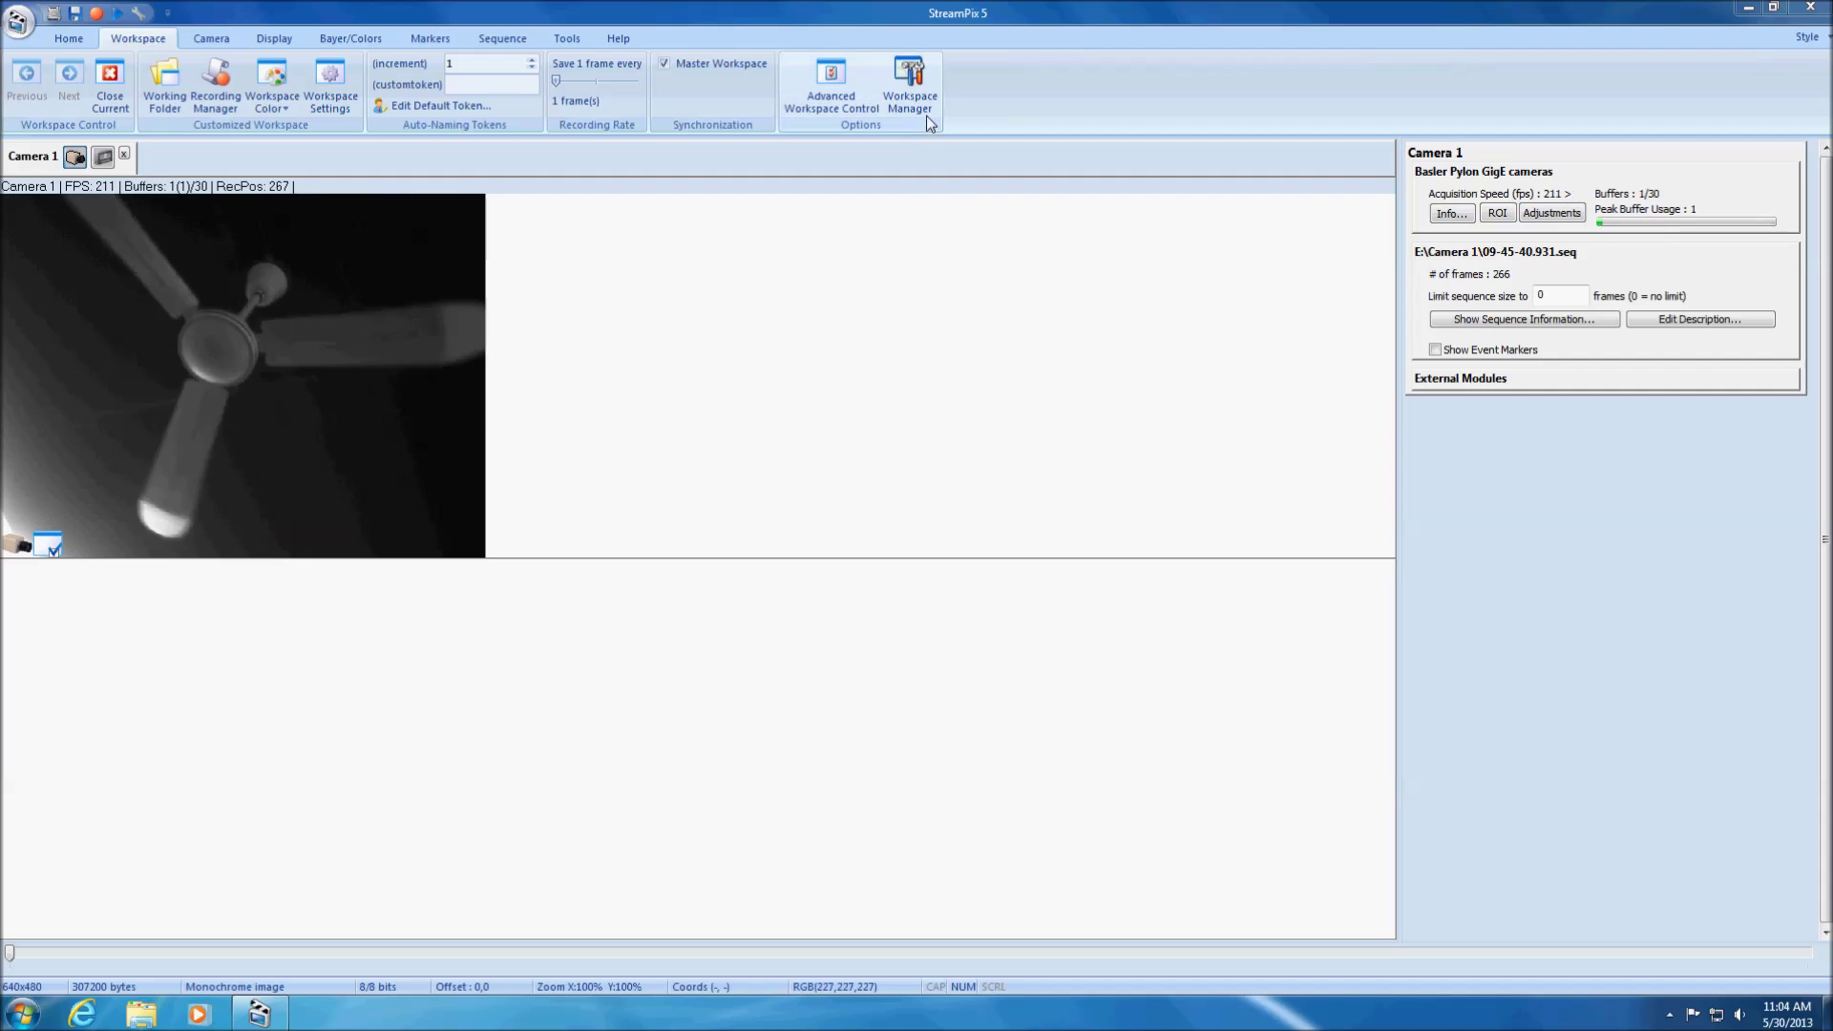
# Enable the Camera 2 workspace alongside Camera 1 in the Workspace Manager.
pyautogui.click(910, 91)
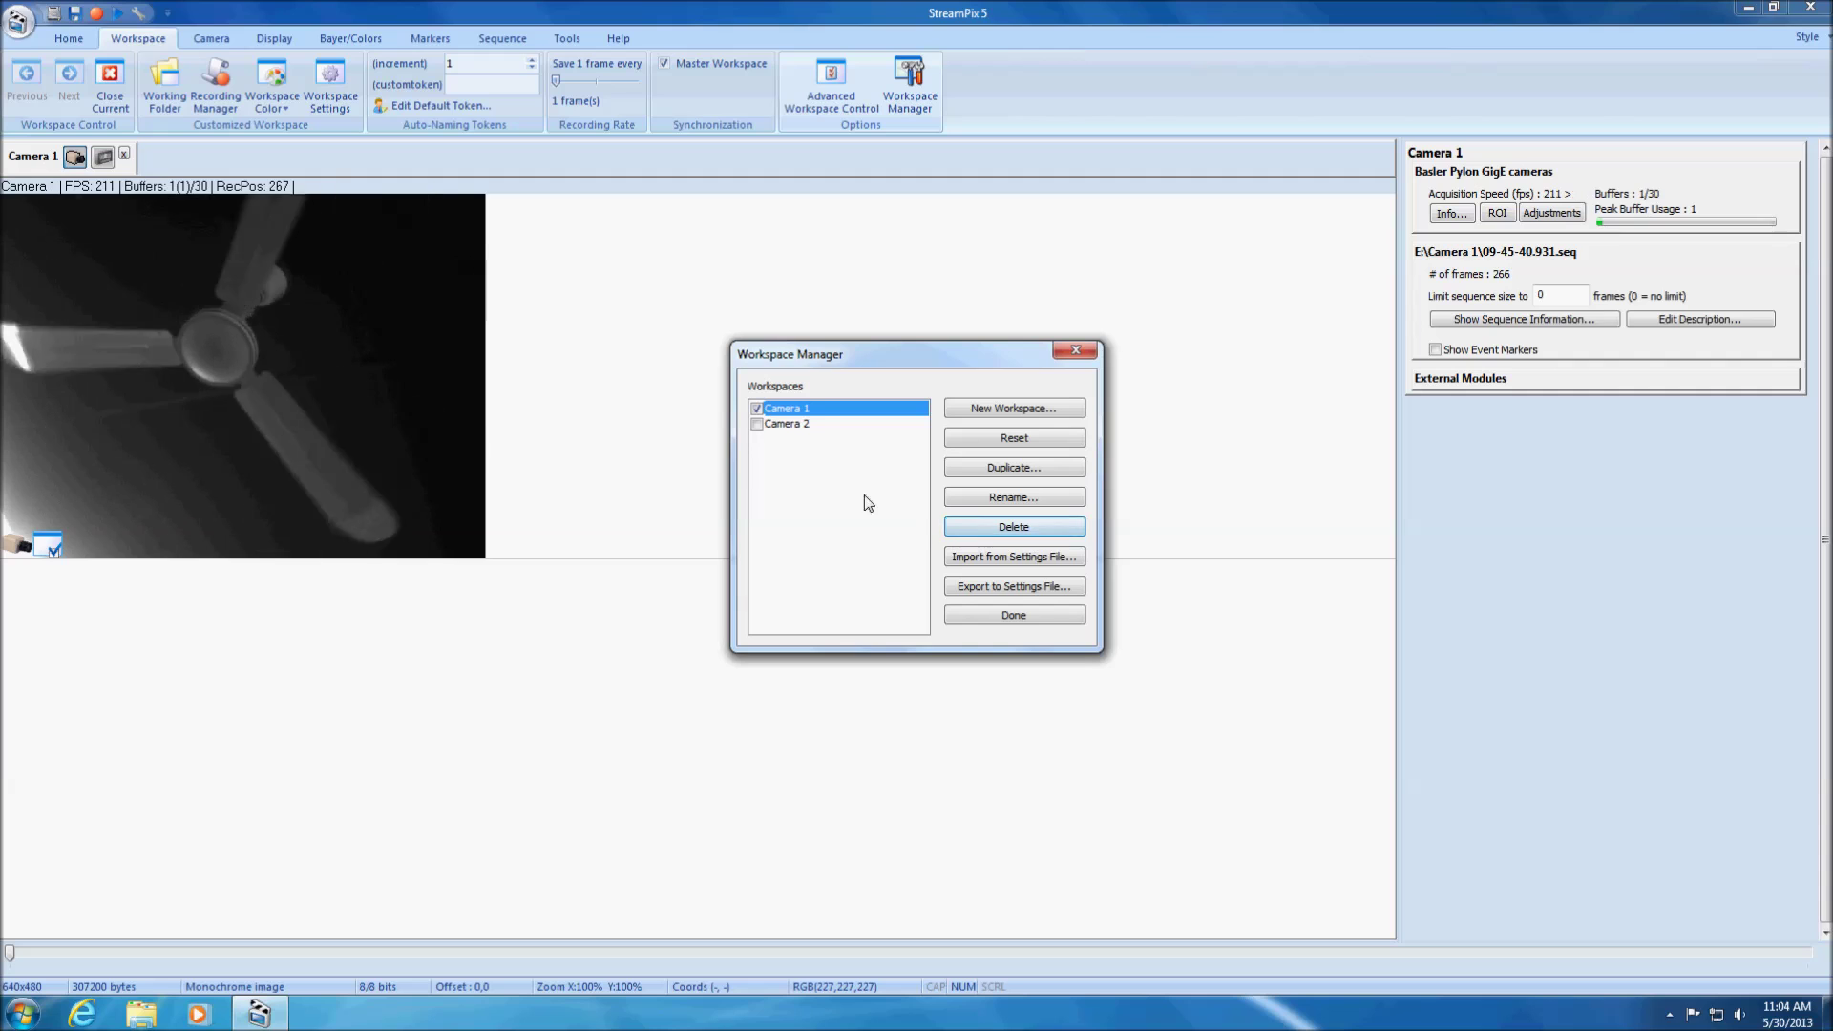
pyautogui.click(758, 425)
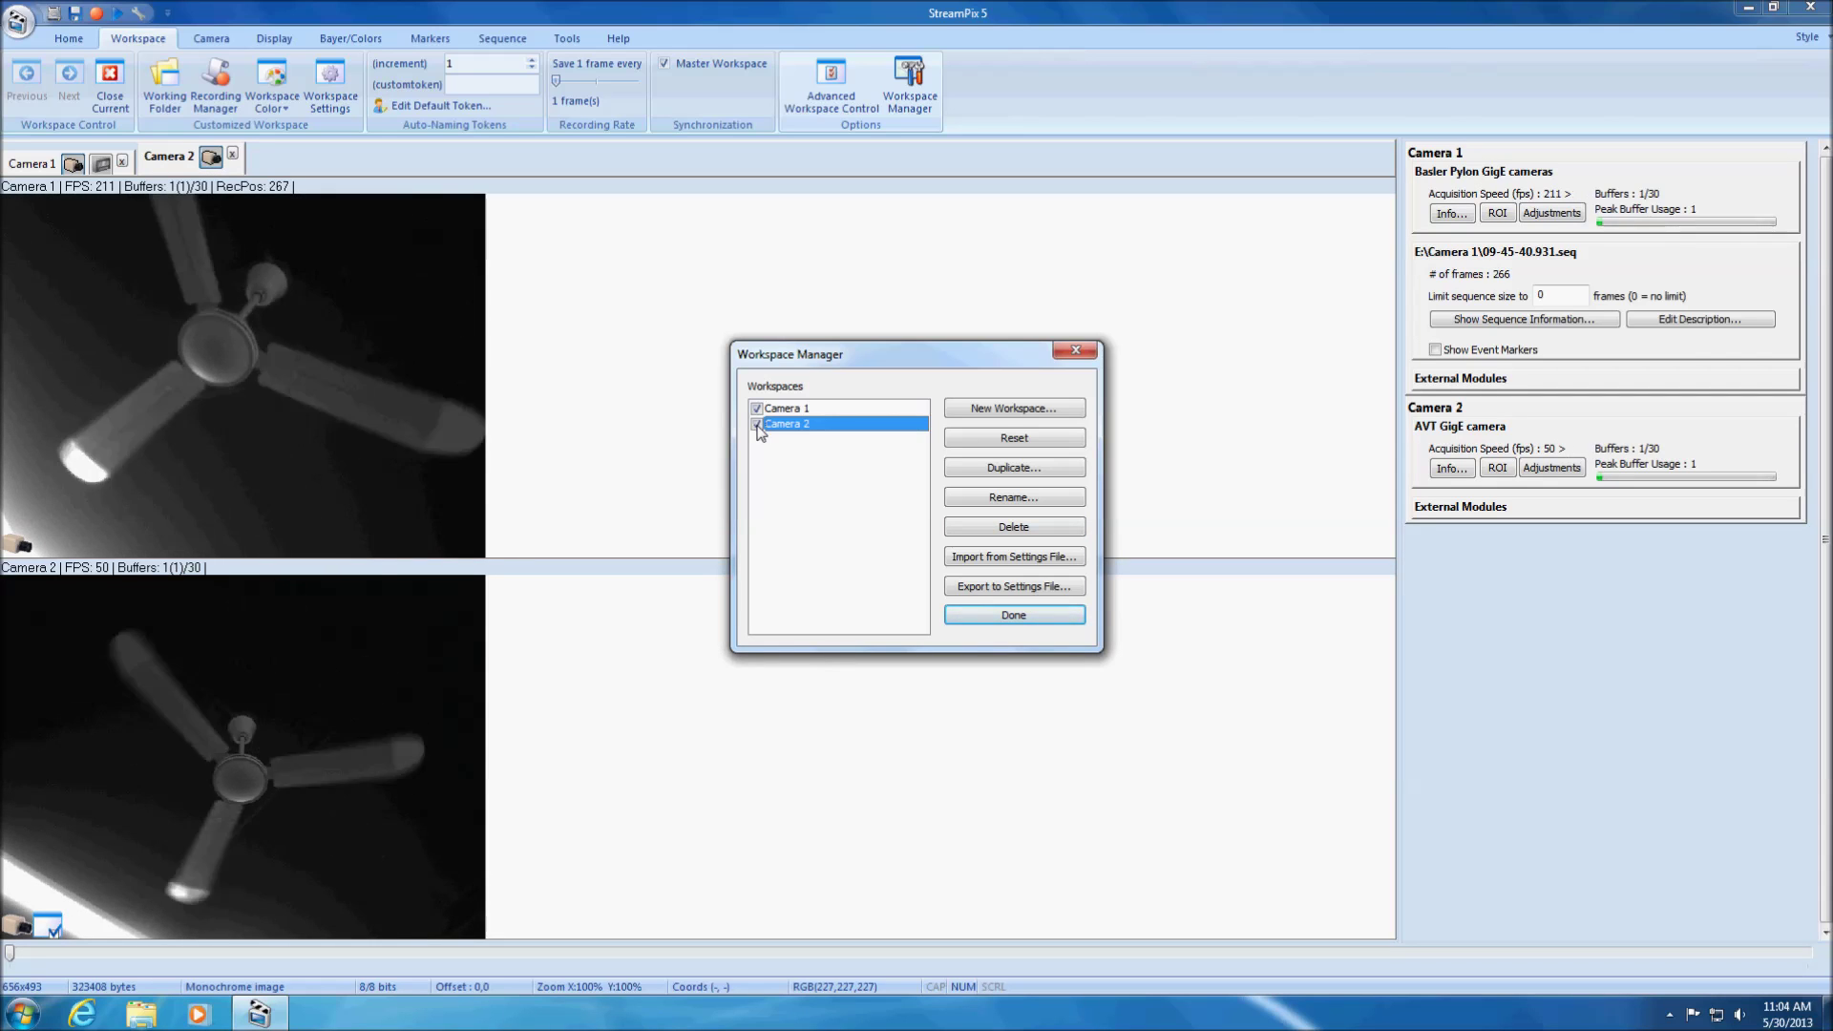
pyautogui.click(976, 618)
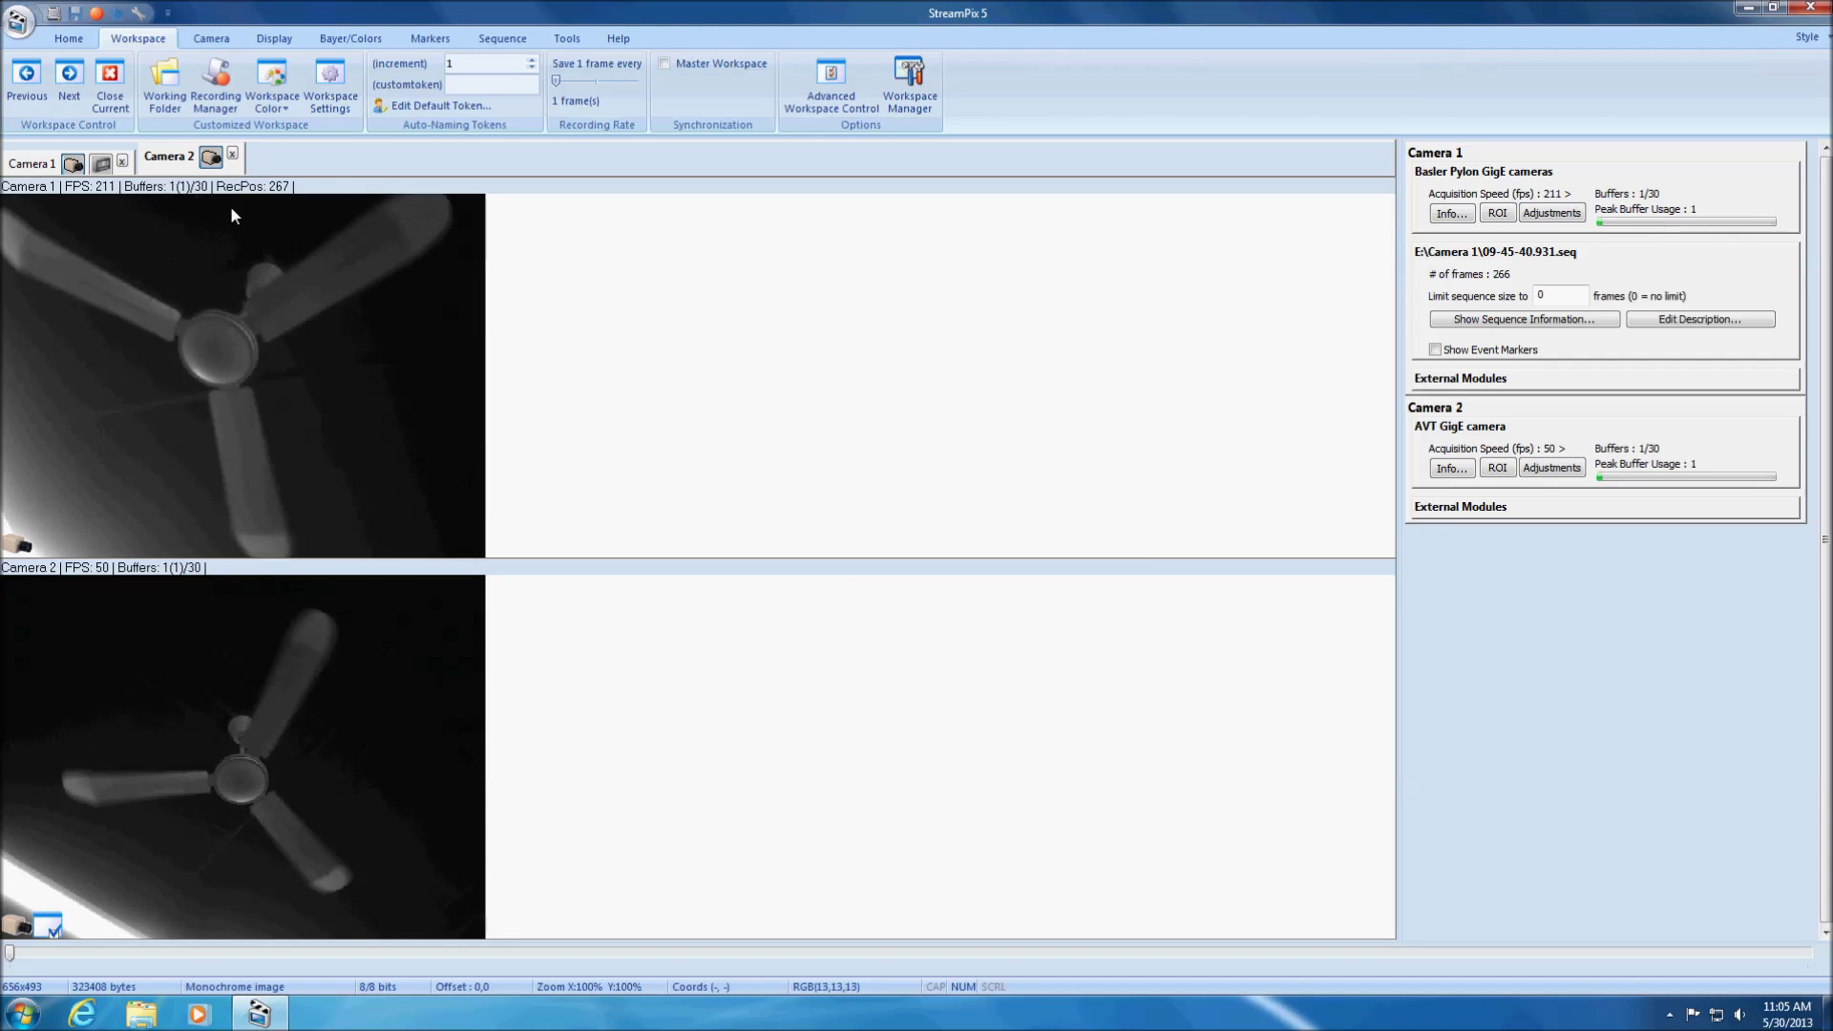
# Browse the computer's drives in the working folder selection for the Camera 2 workspace and accept the dialog.
pyautogui.click(170, 108)
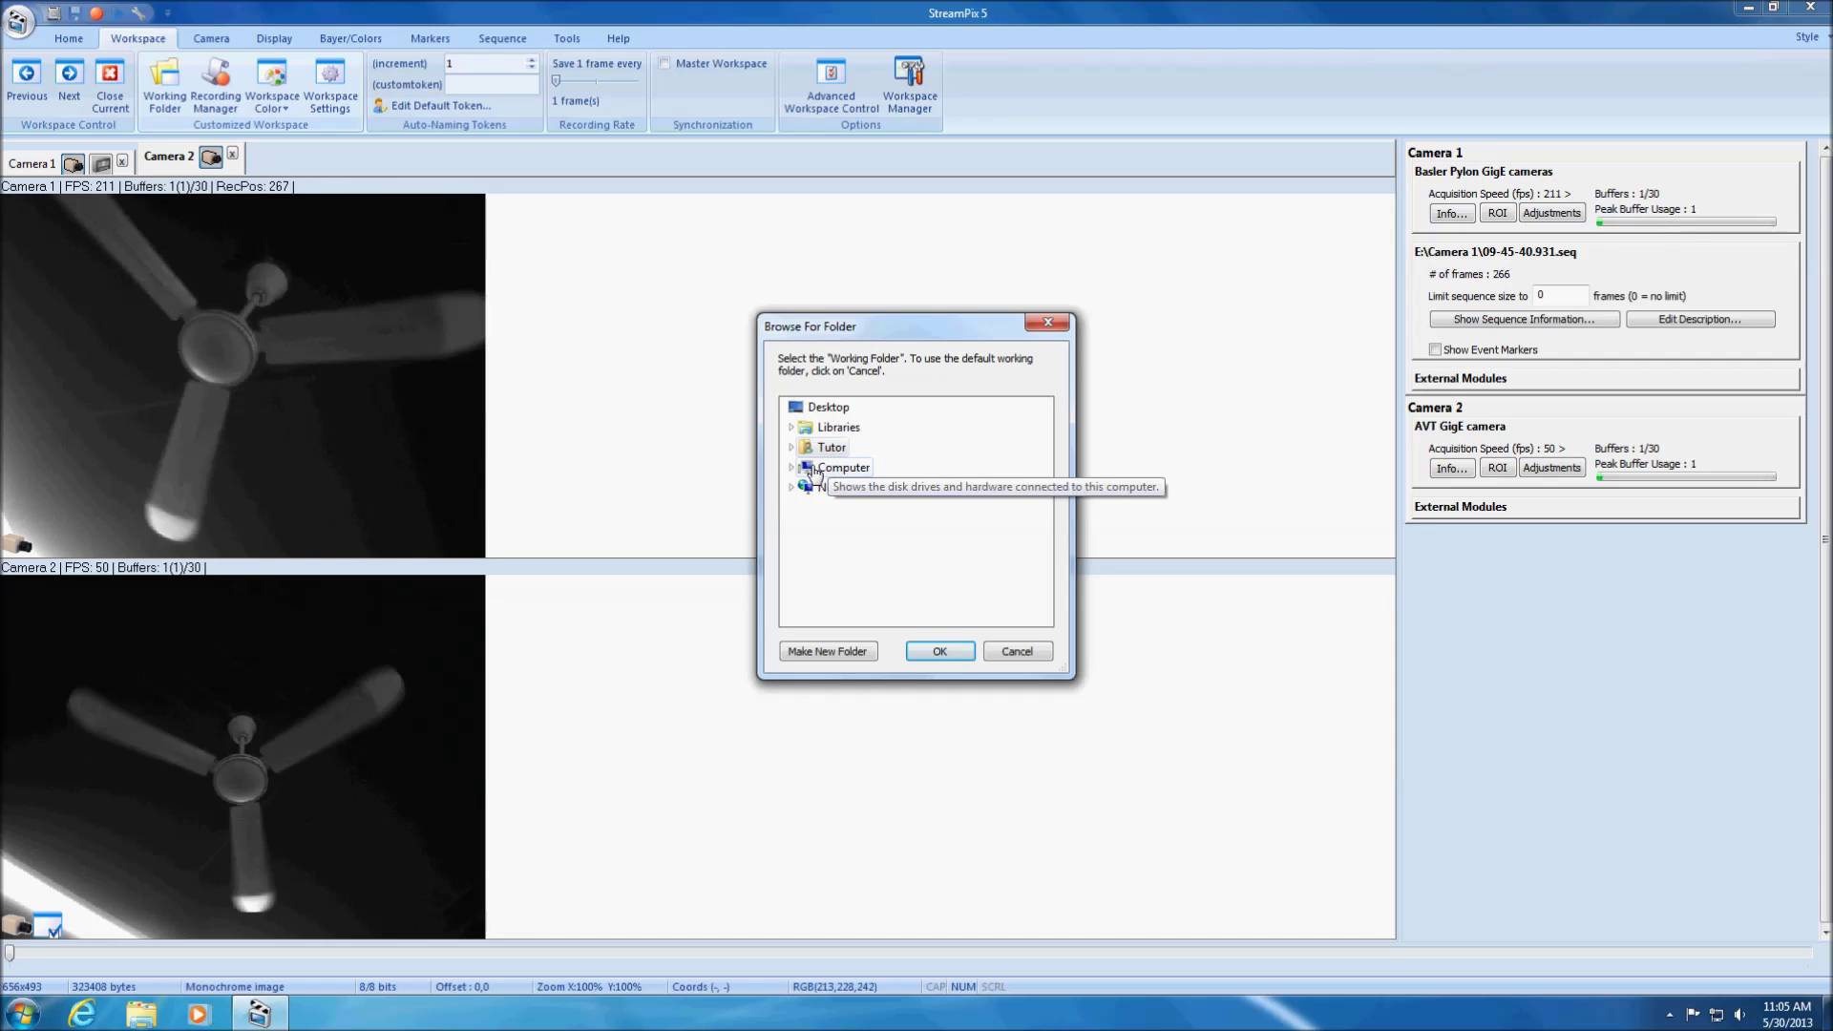
pyautogui.click(800, 470)
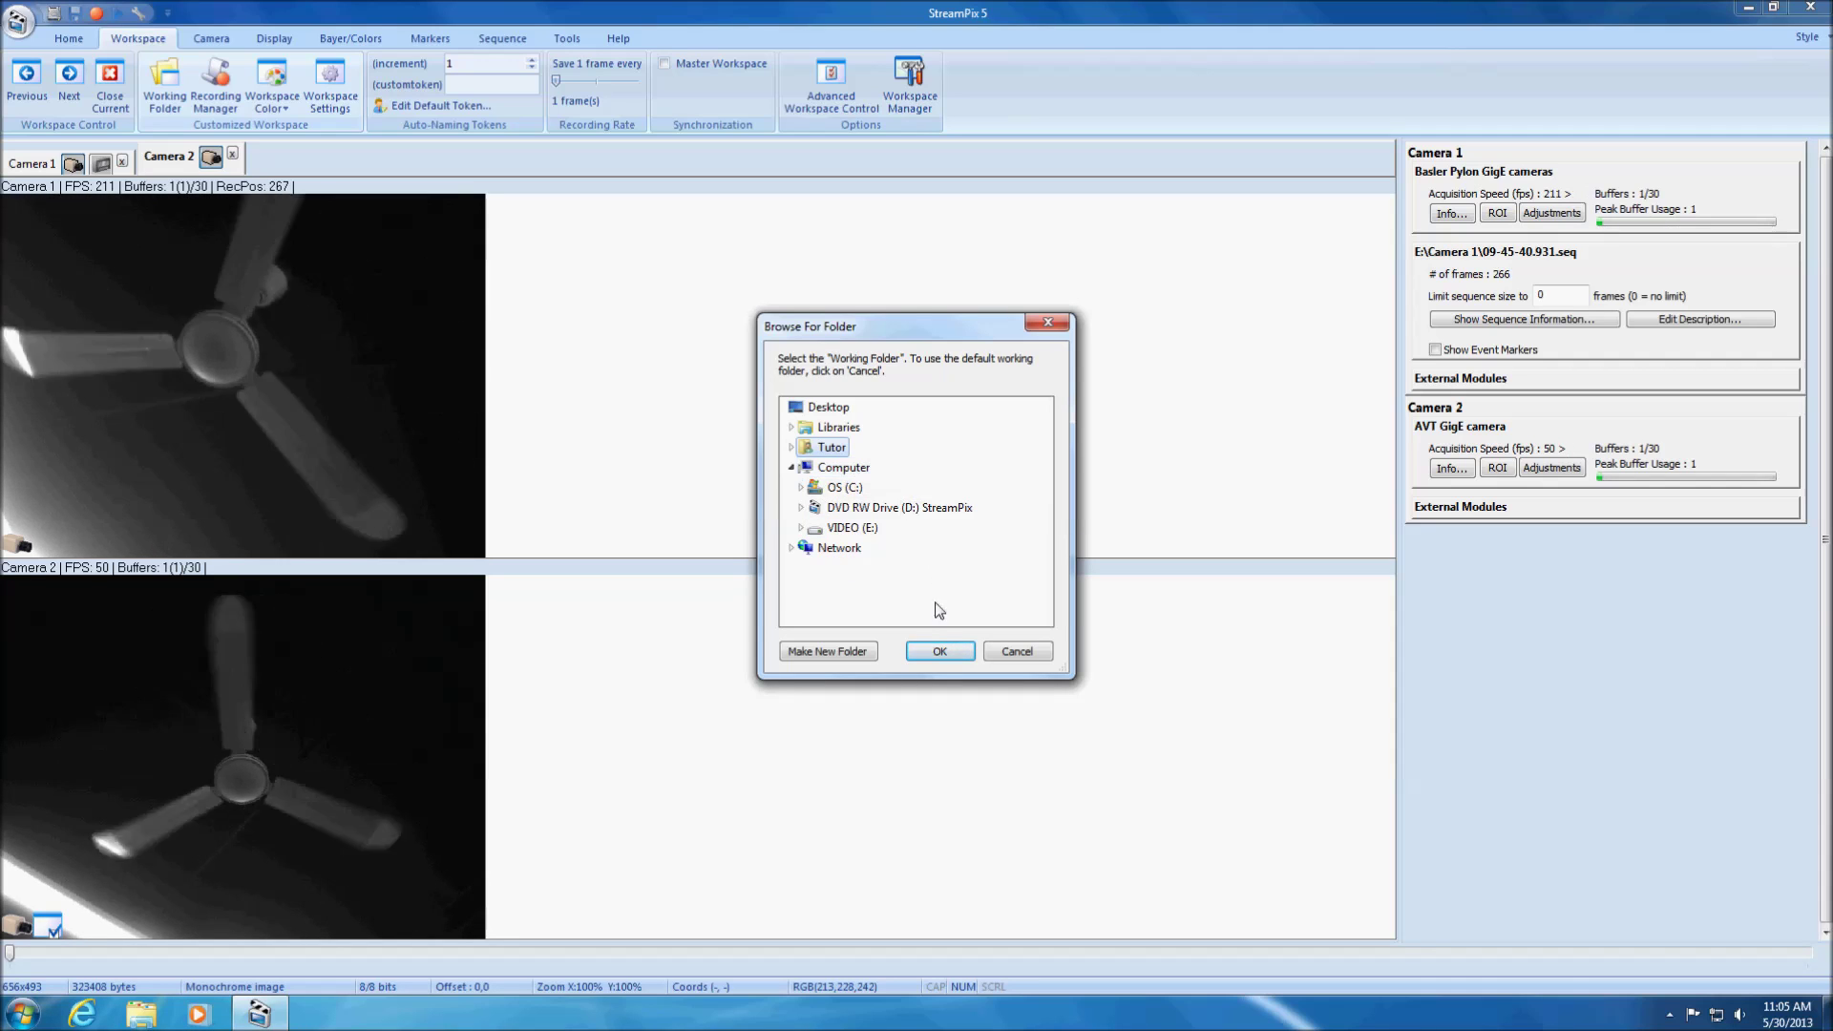
pyautogui.click(943, 652)
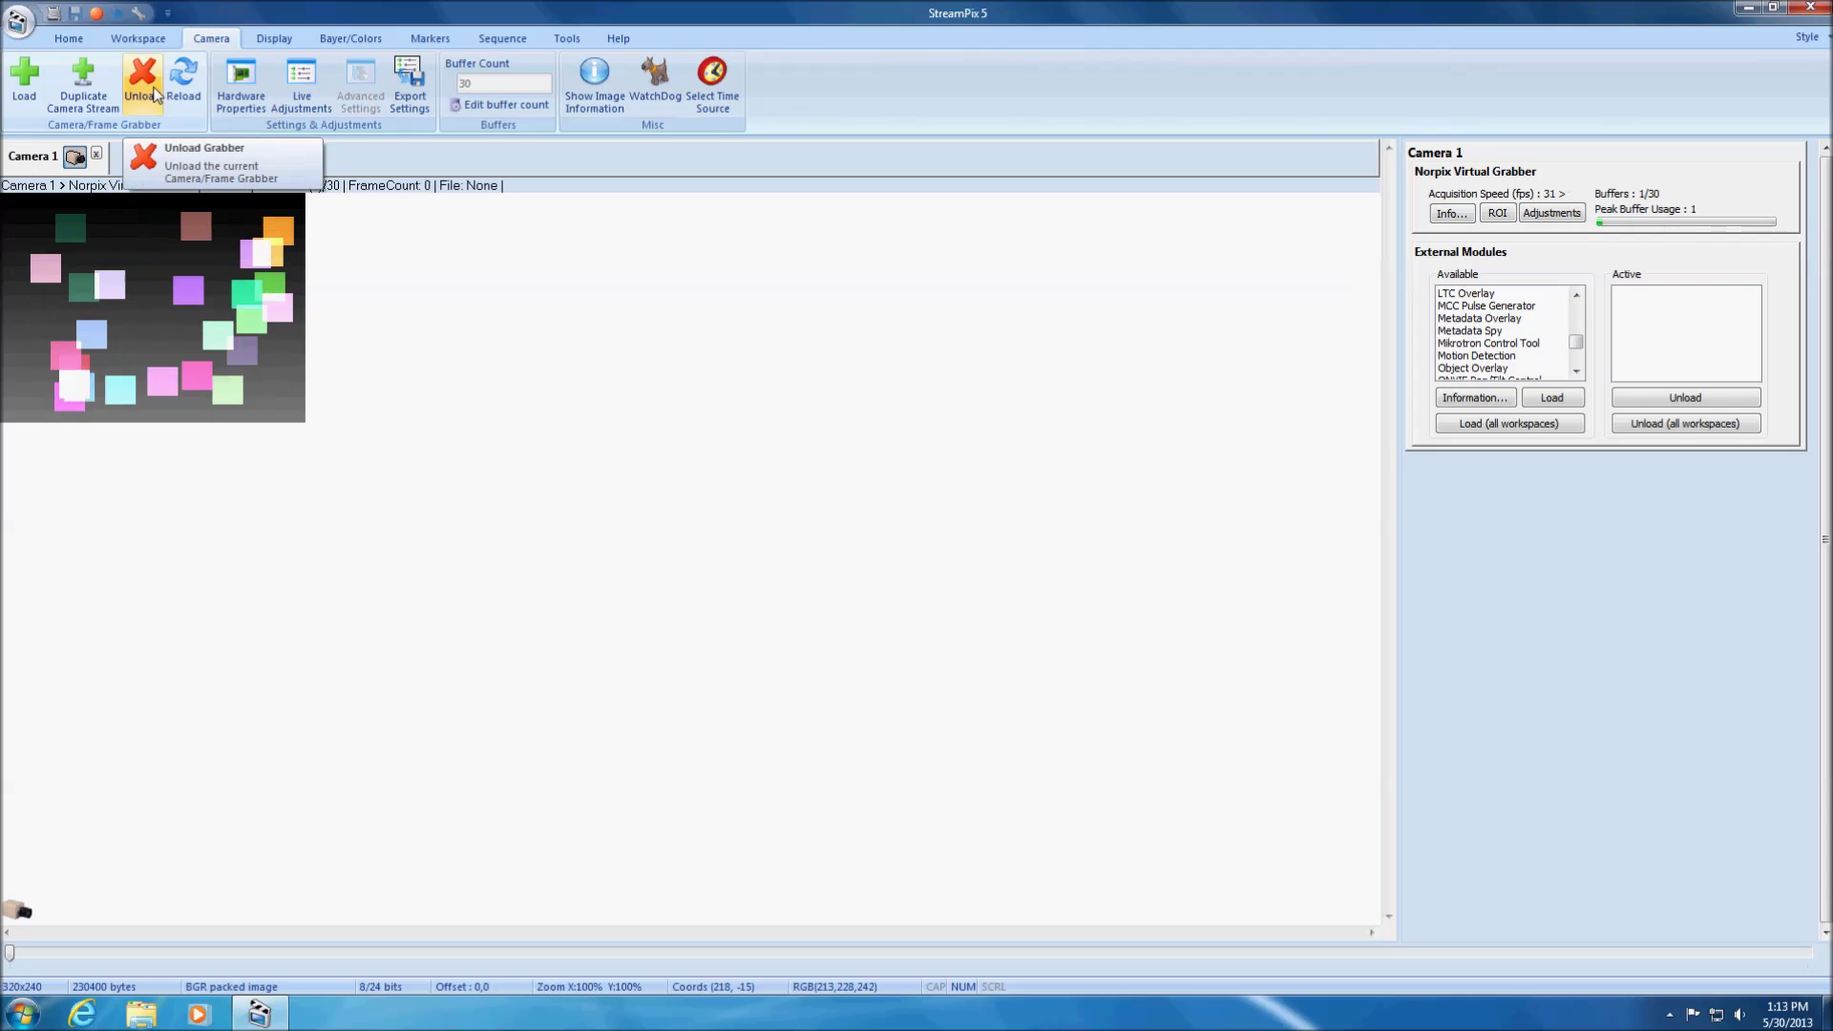
# Unload the virtual grabber from Camera 1 and load the Basler Pylon GigE cameras grabber, starting in live mode.
pyautogui.click(143, 86)
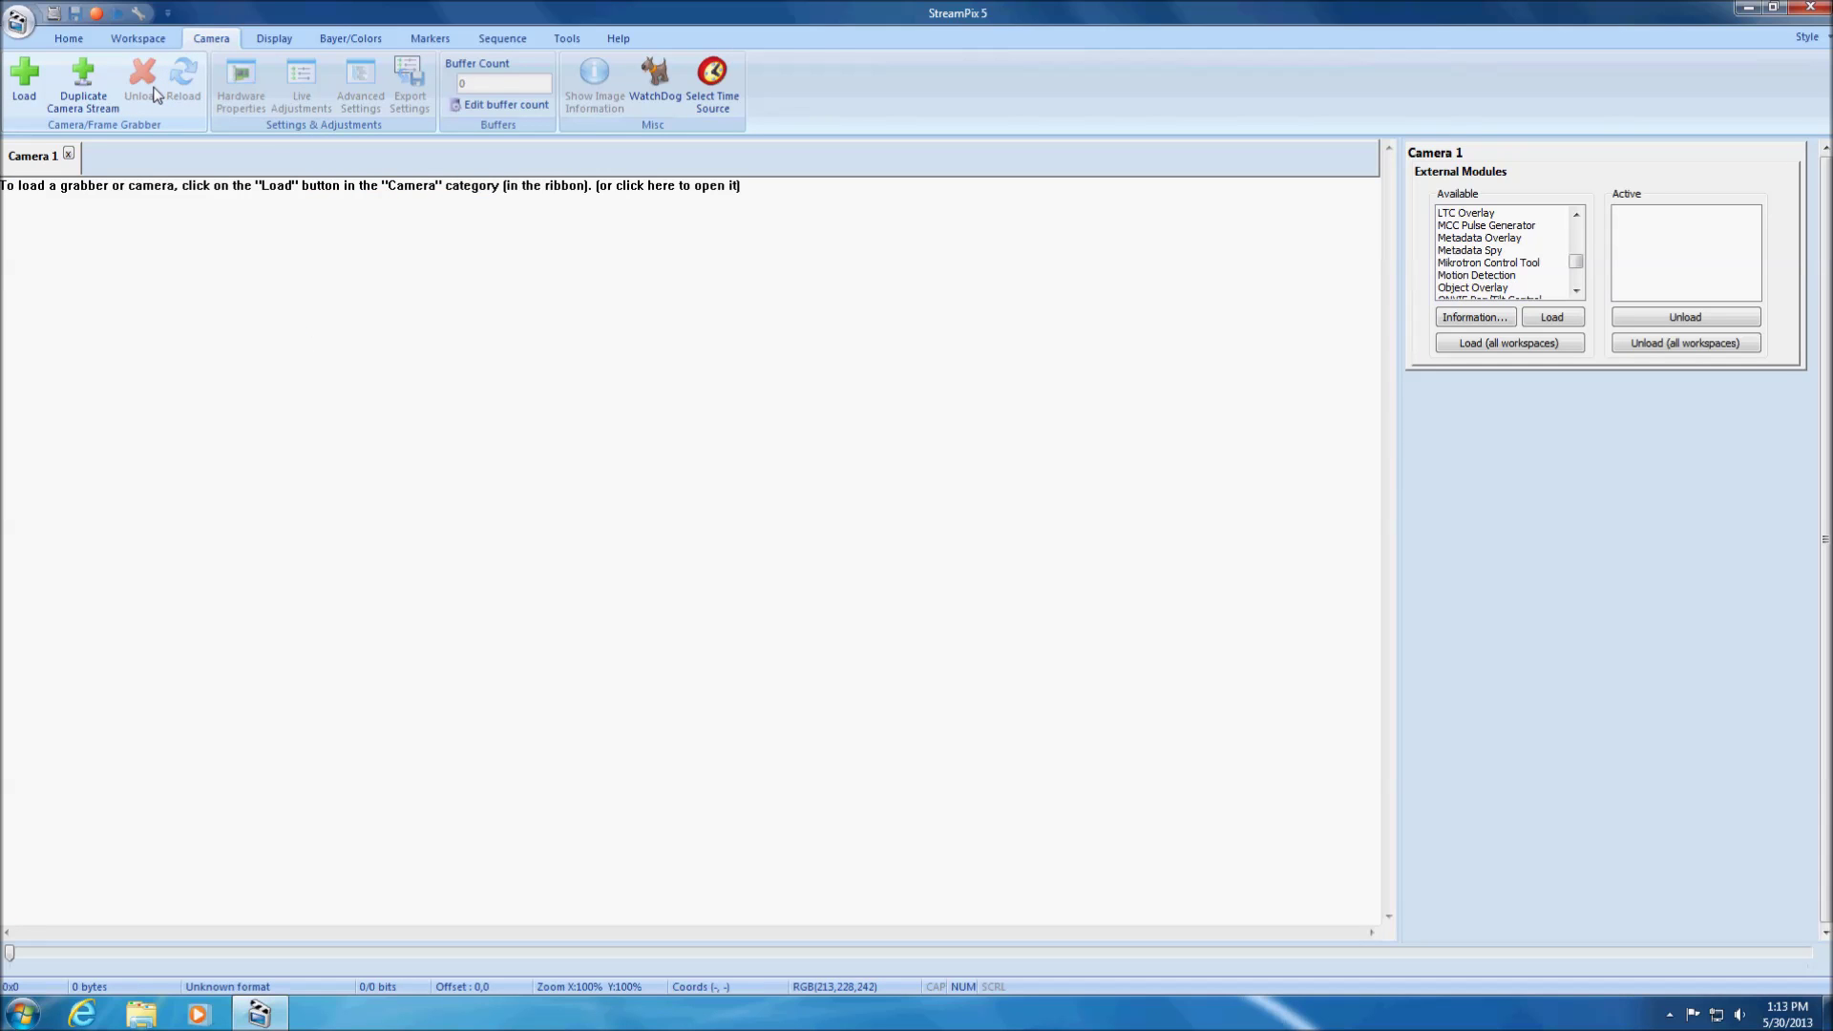
pyautogui.click(26, 84)
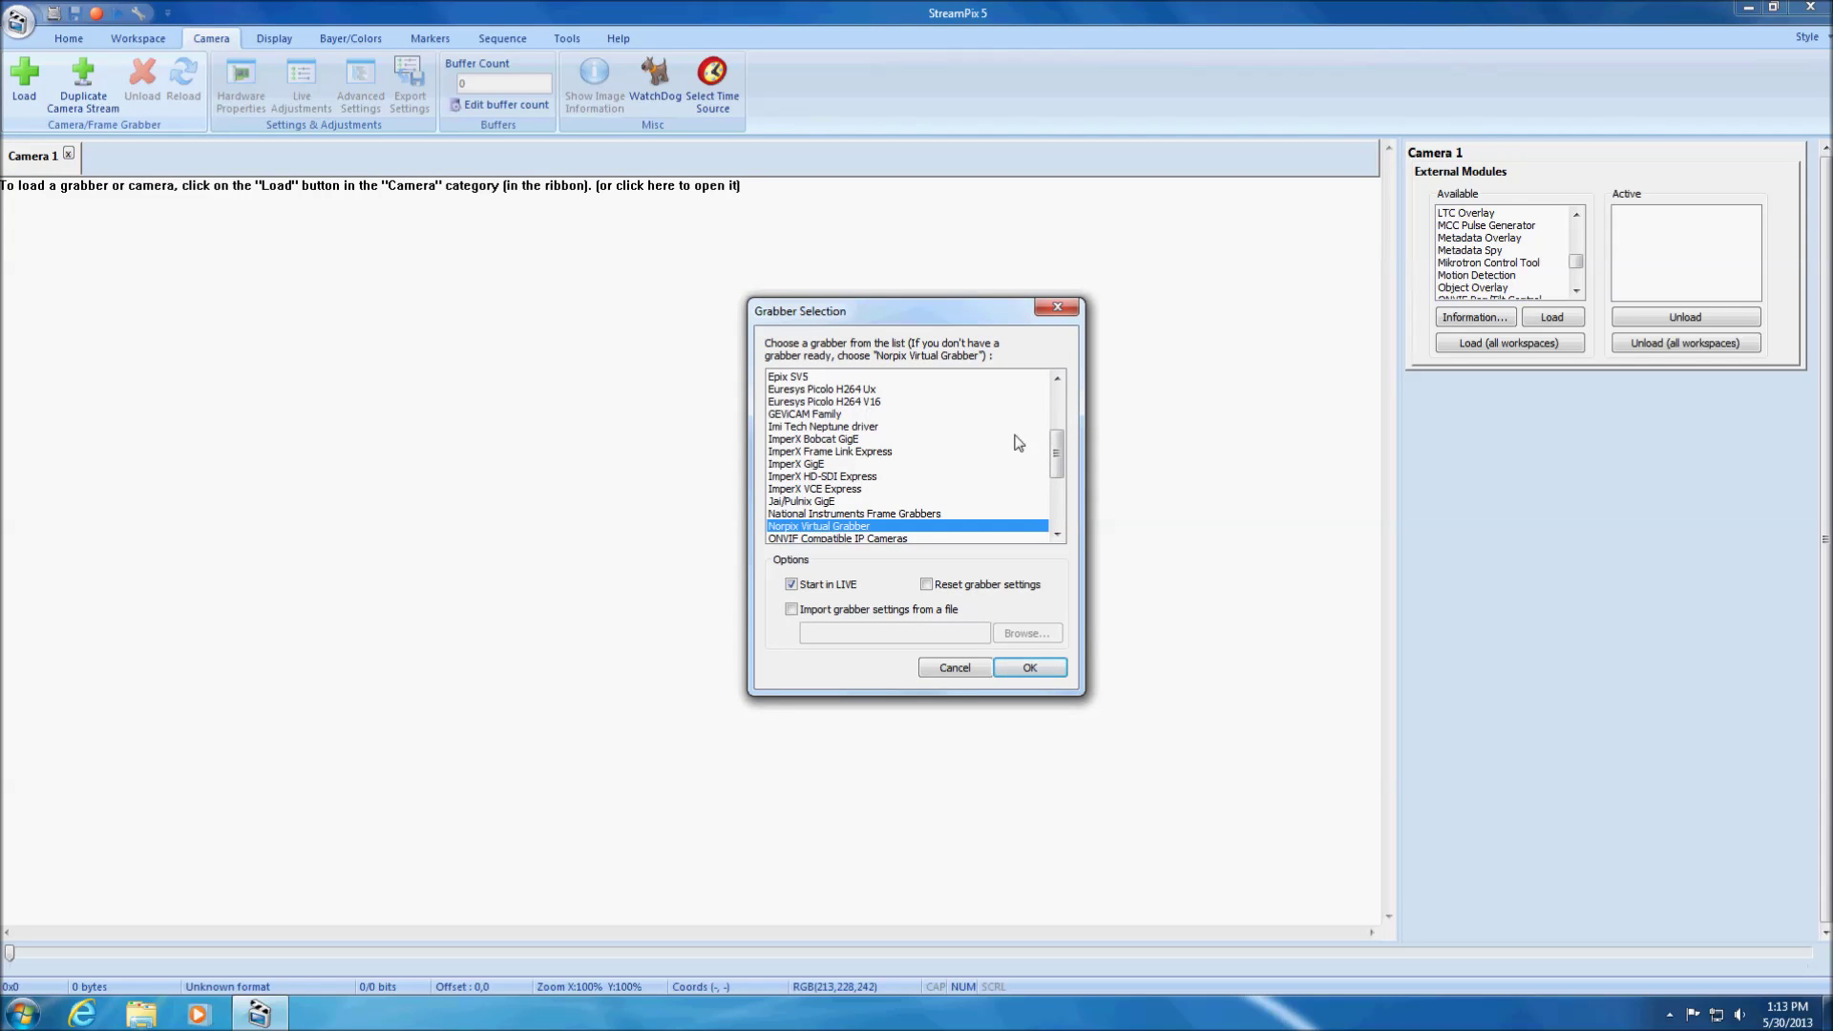
pyautogui.moveTo(1057, 442); pyautogui.dragTo(1057, 436)
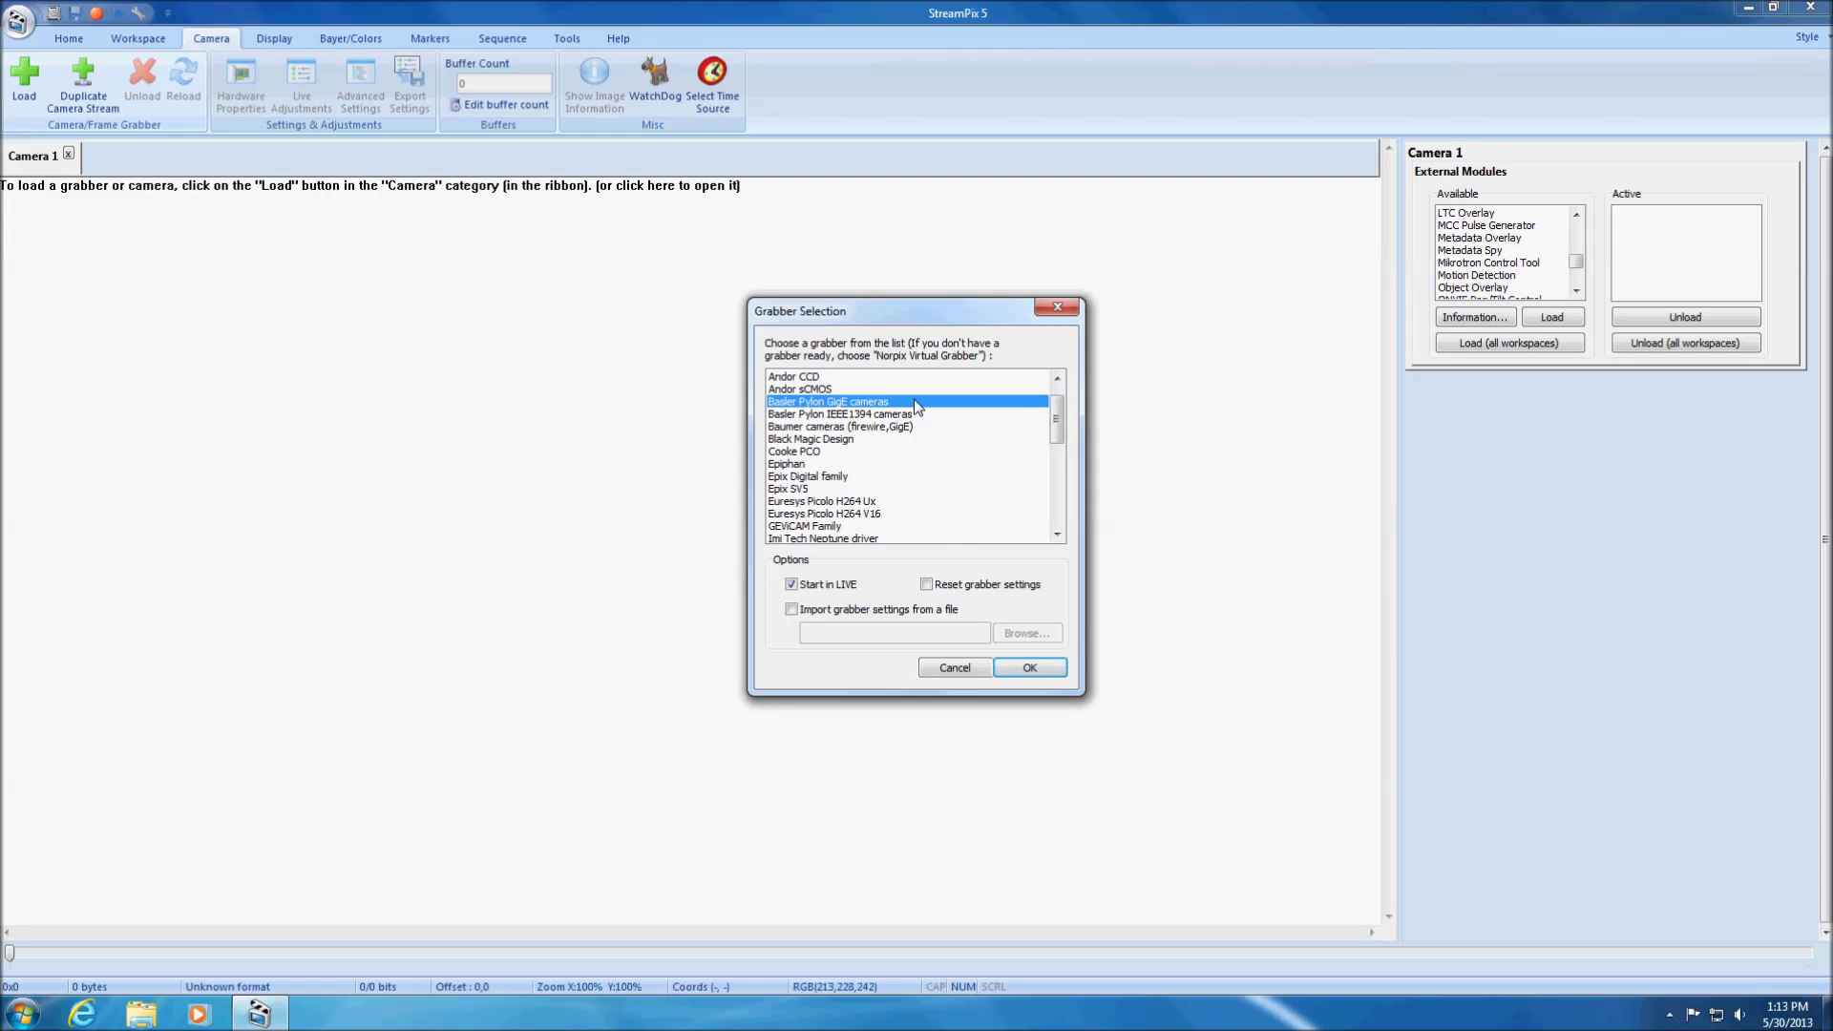
pyautogui.click(1030, 667)
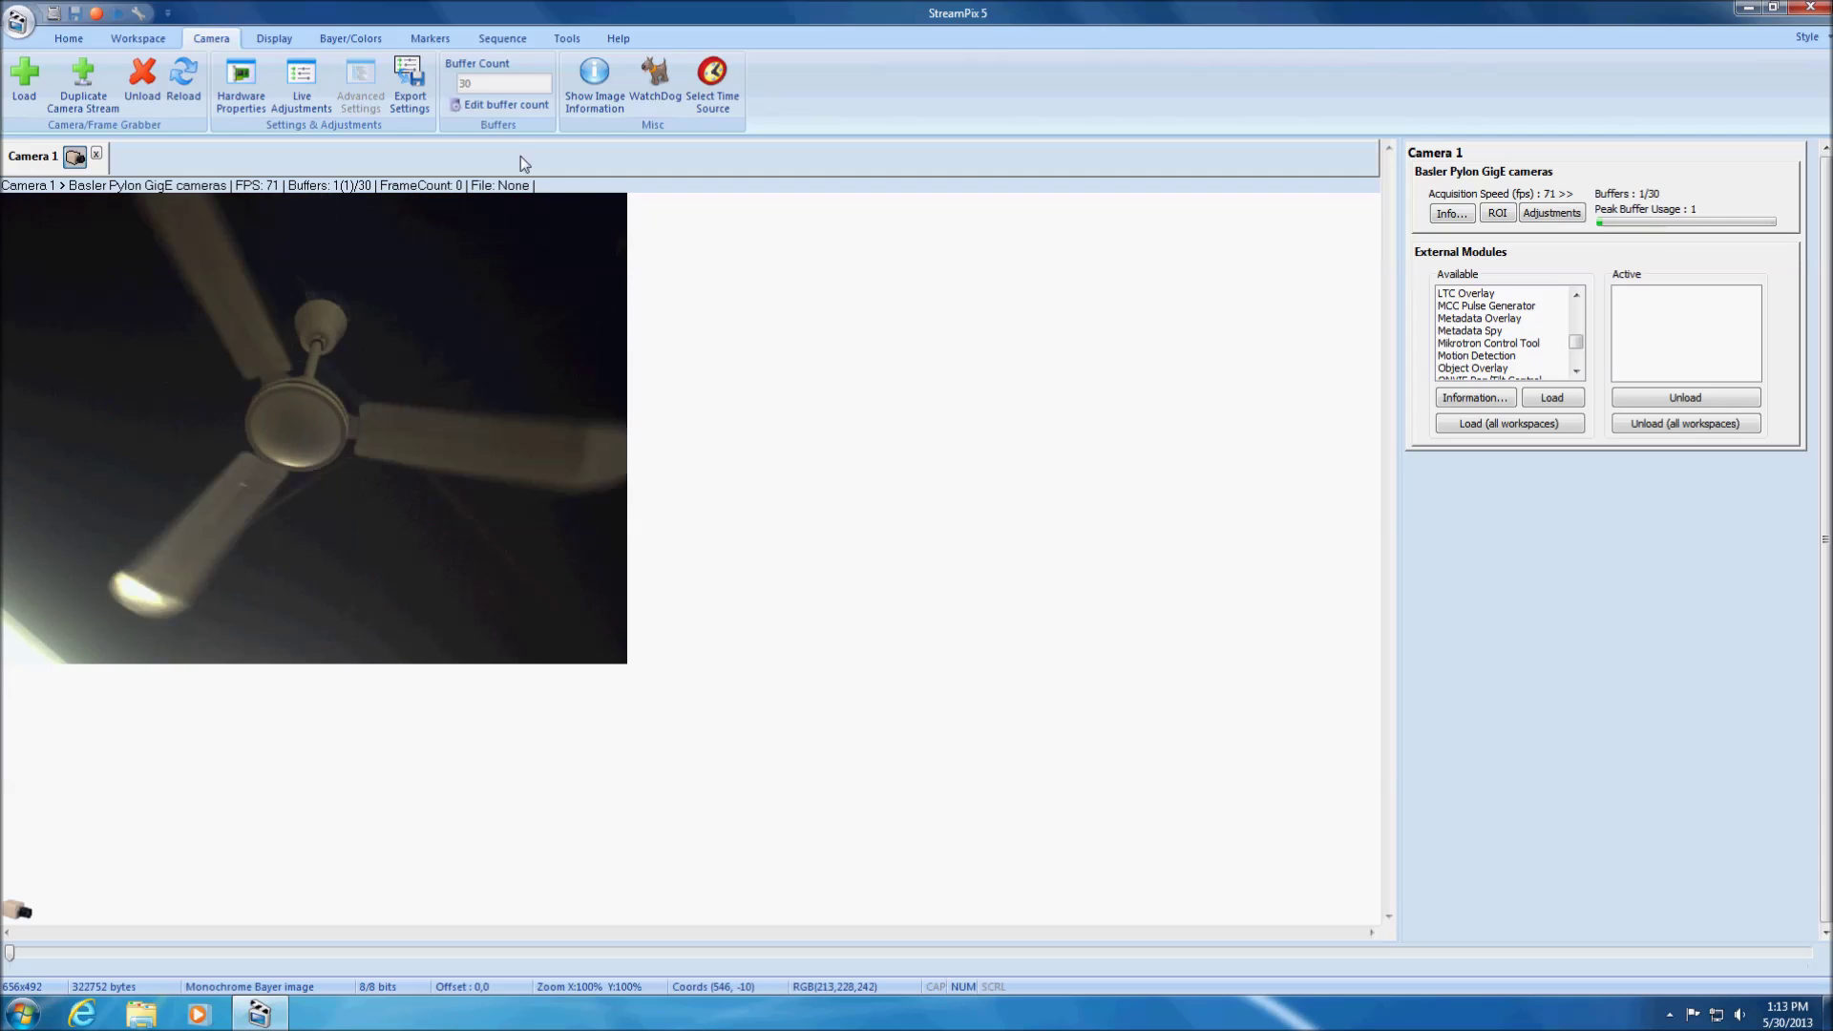
# Set the buffer count of the Basler camera to 100.
pyautogui.click(524, 110)
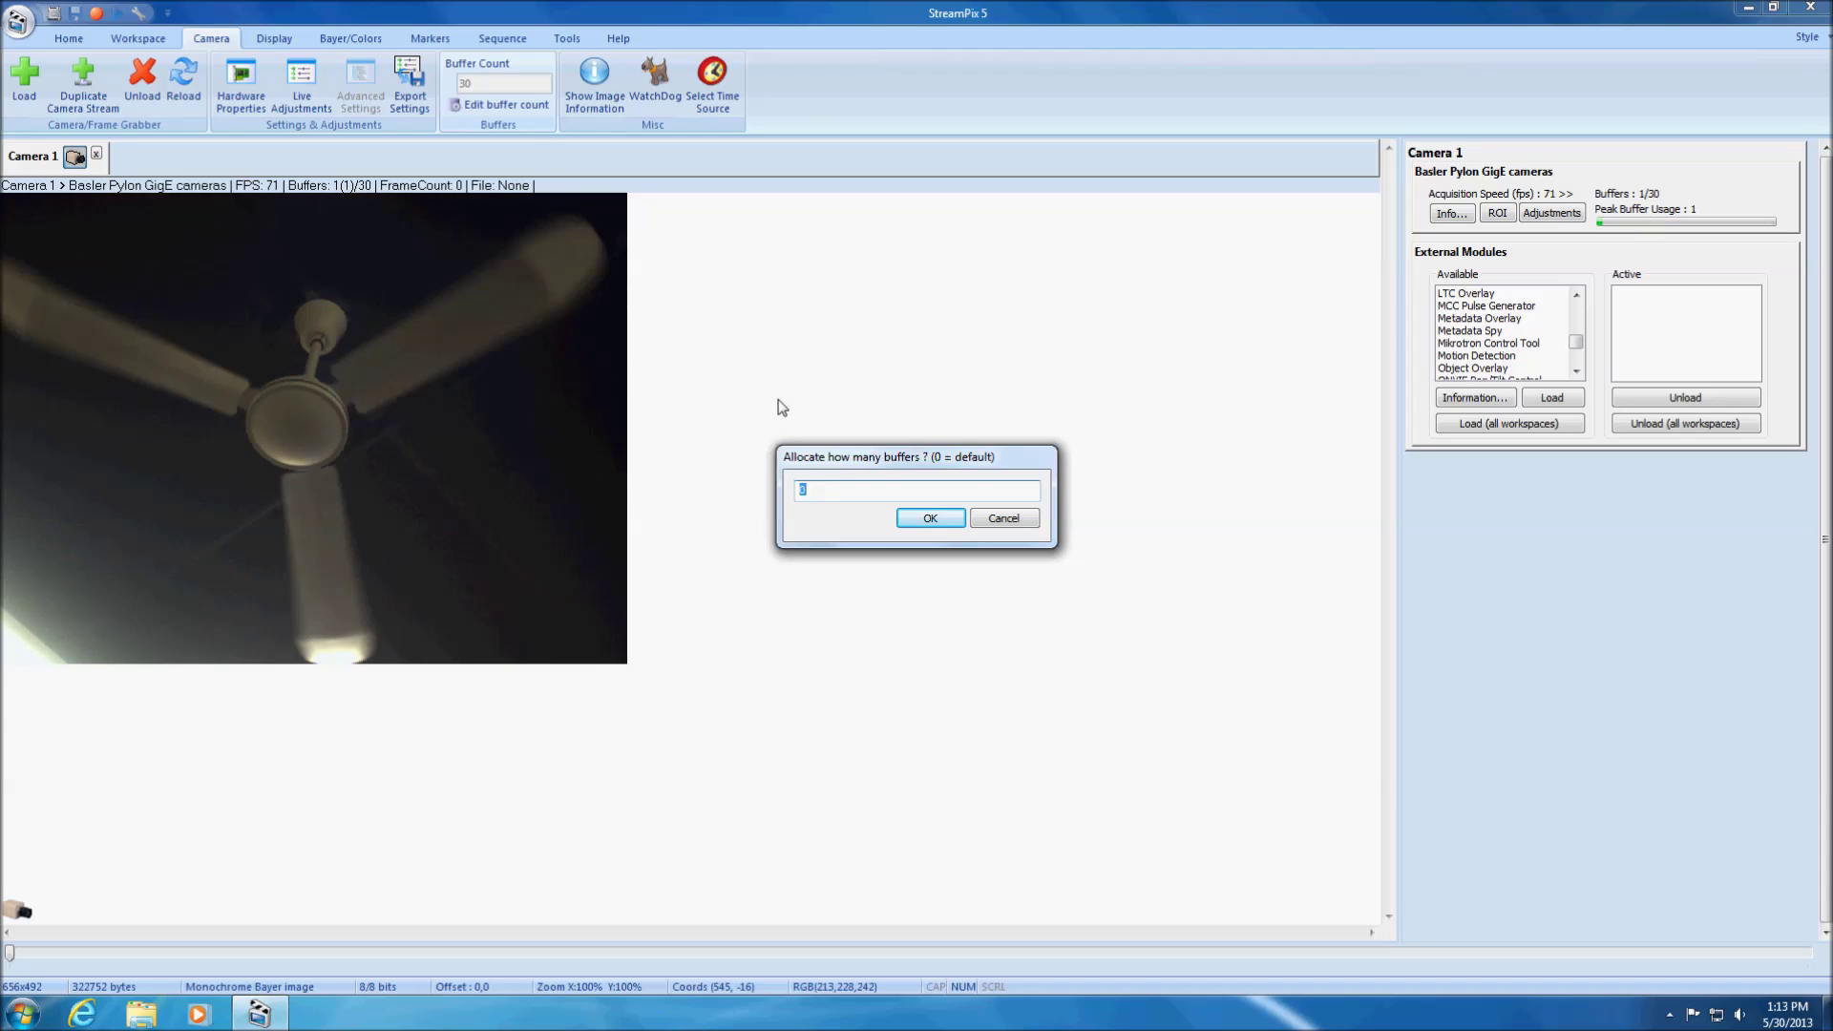
pyautogui.write('100')
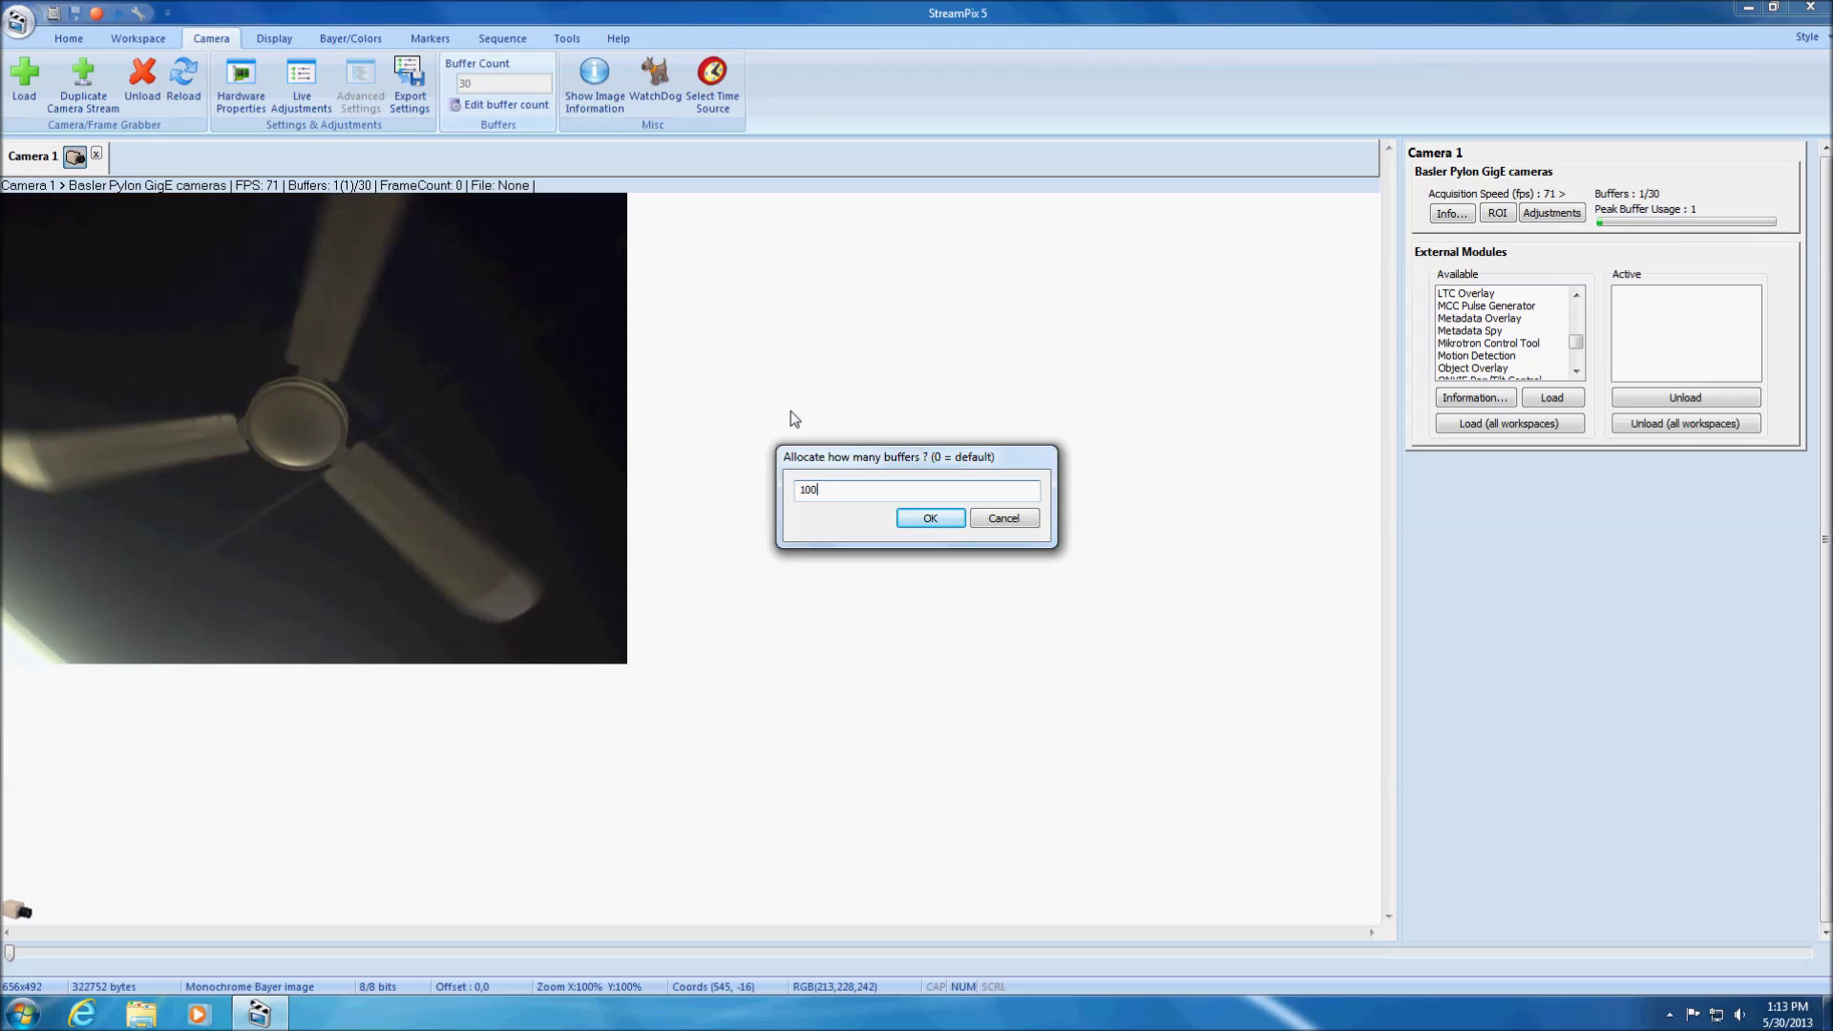
pyautogui.click(924, 518)
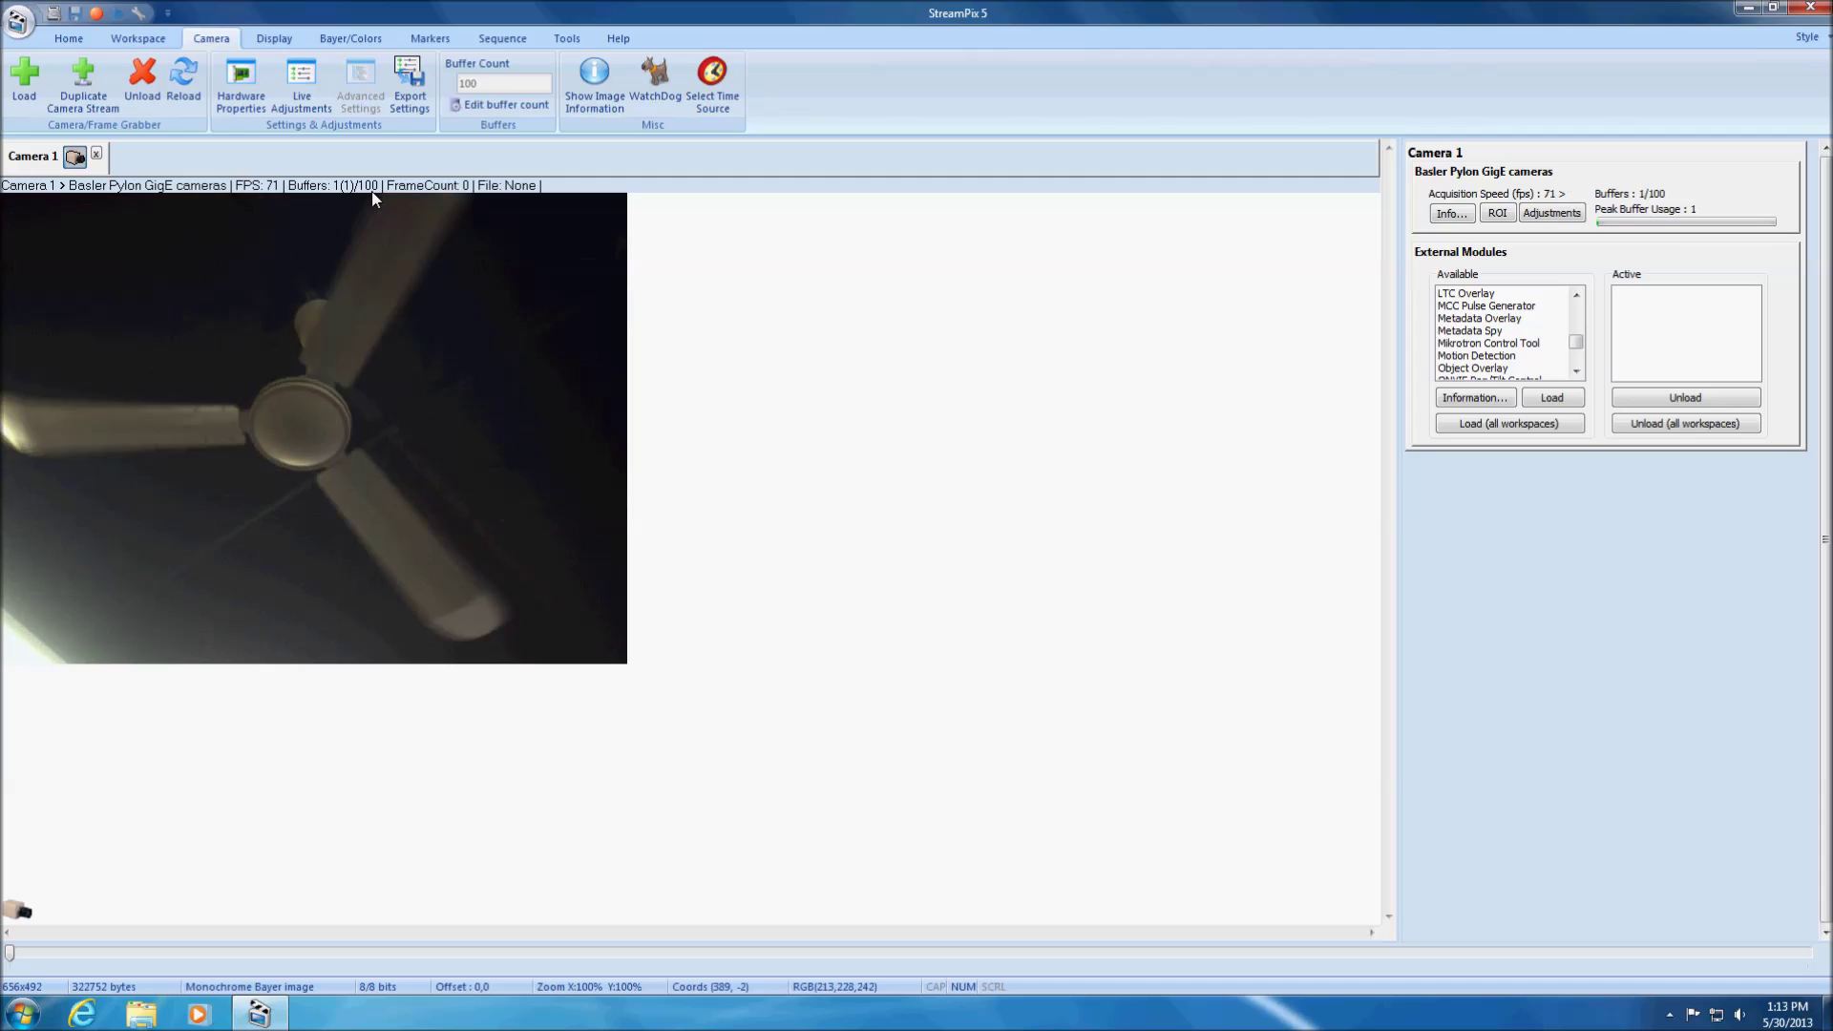
# Set the workspace's time source to Ambient/MIDI.
pyautogui.click(723, 107)
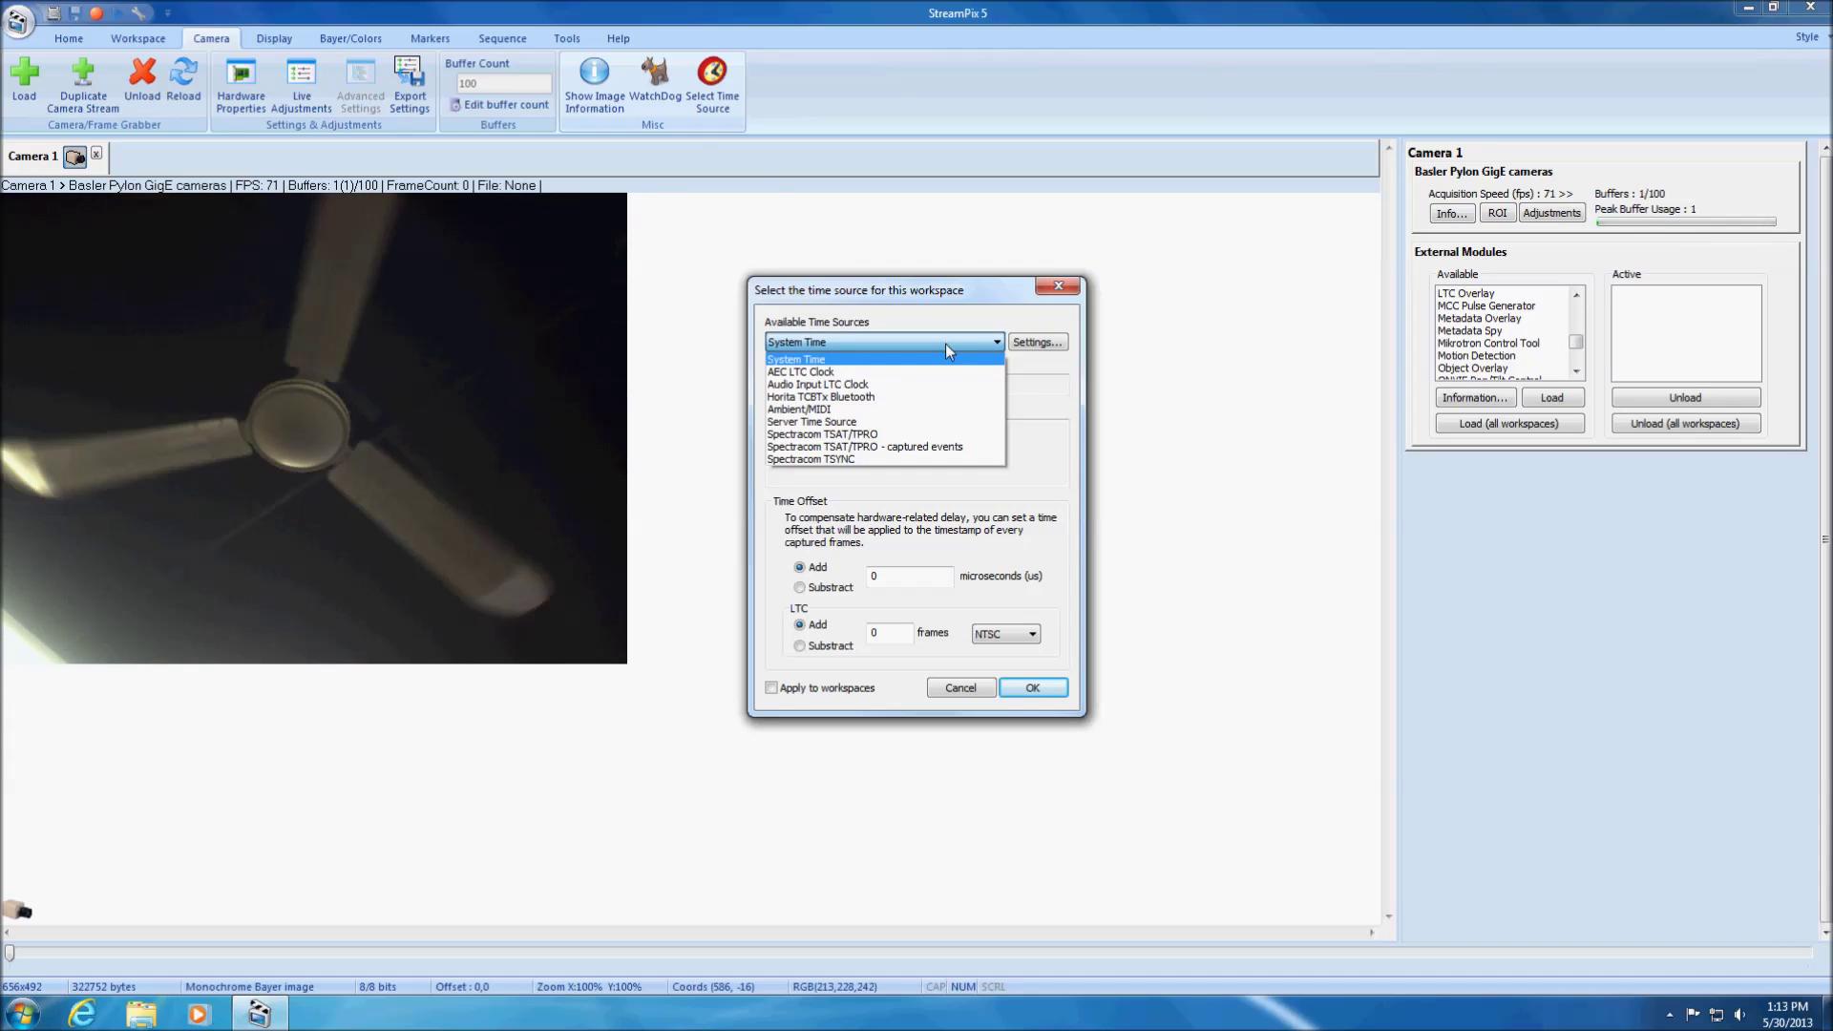
pyautogui.click(952, 410)
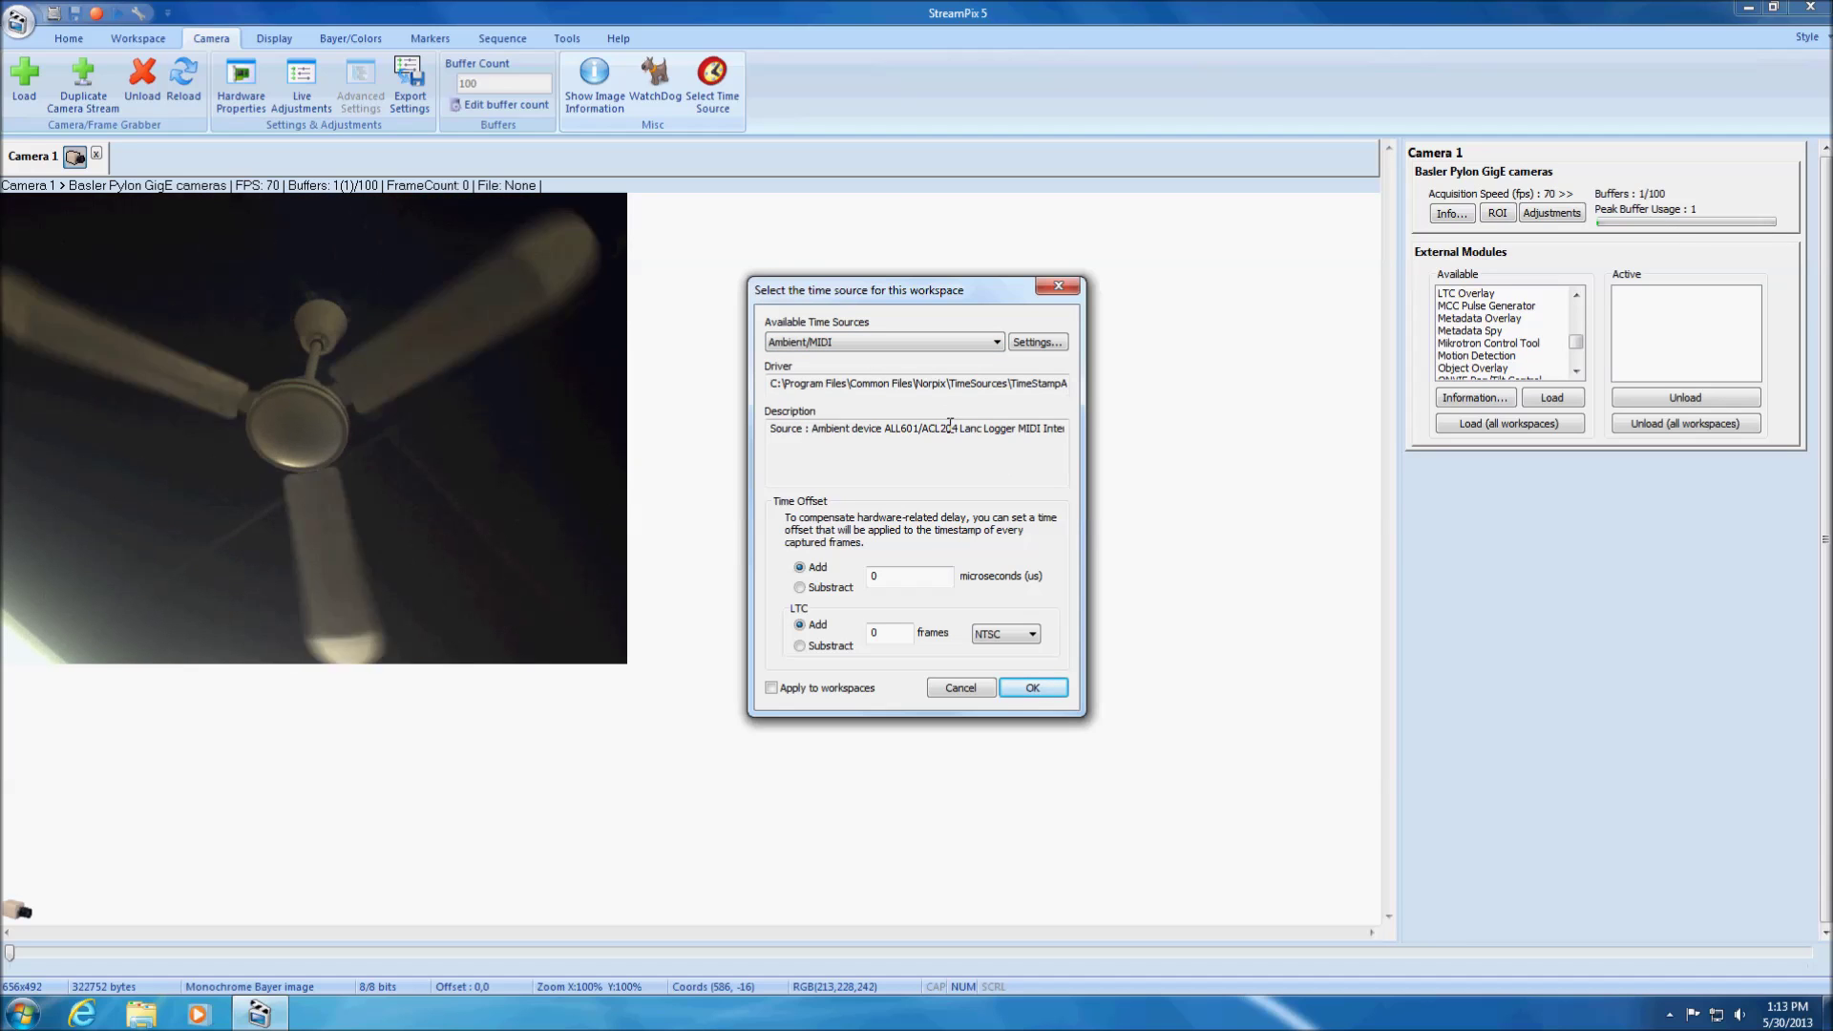
pyautogui.click(1036, 687)
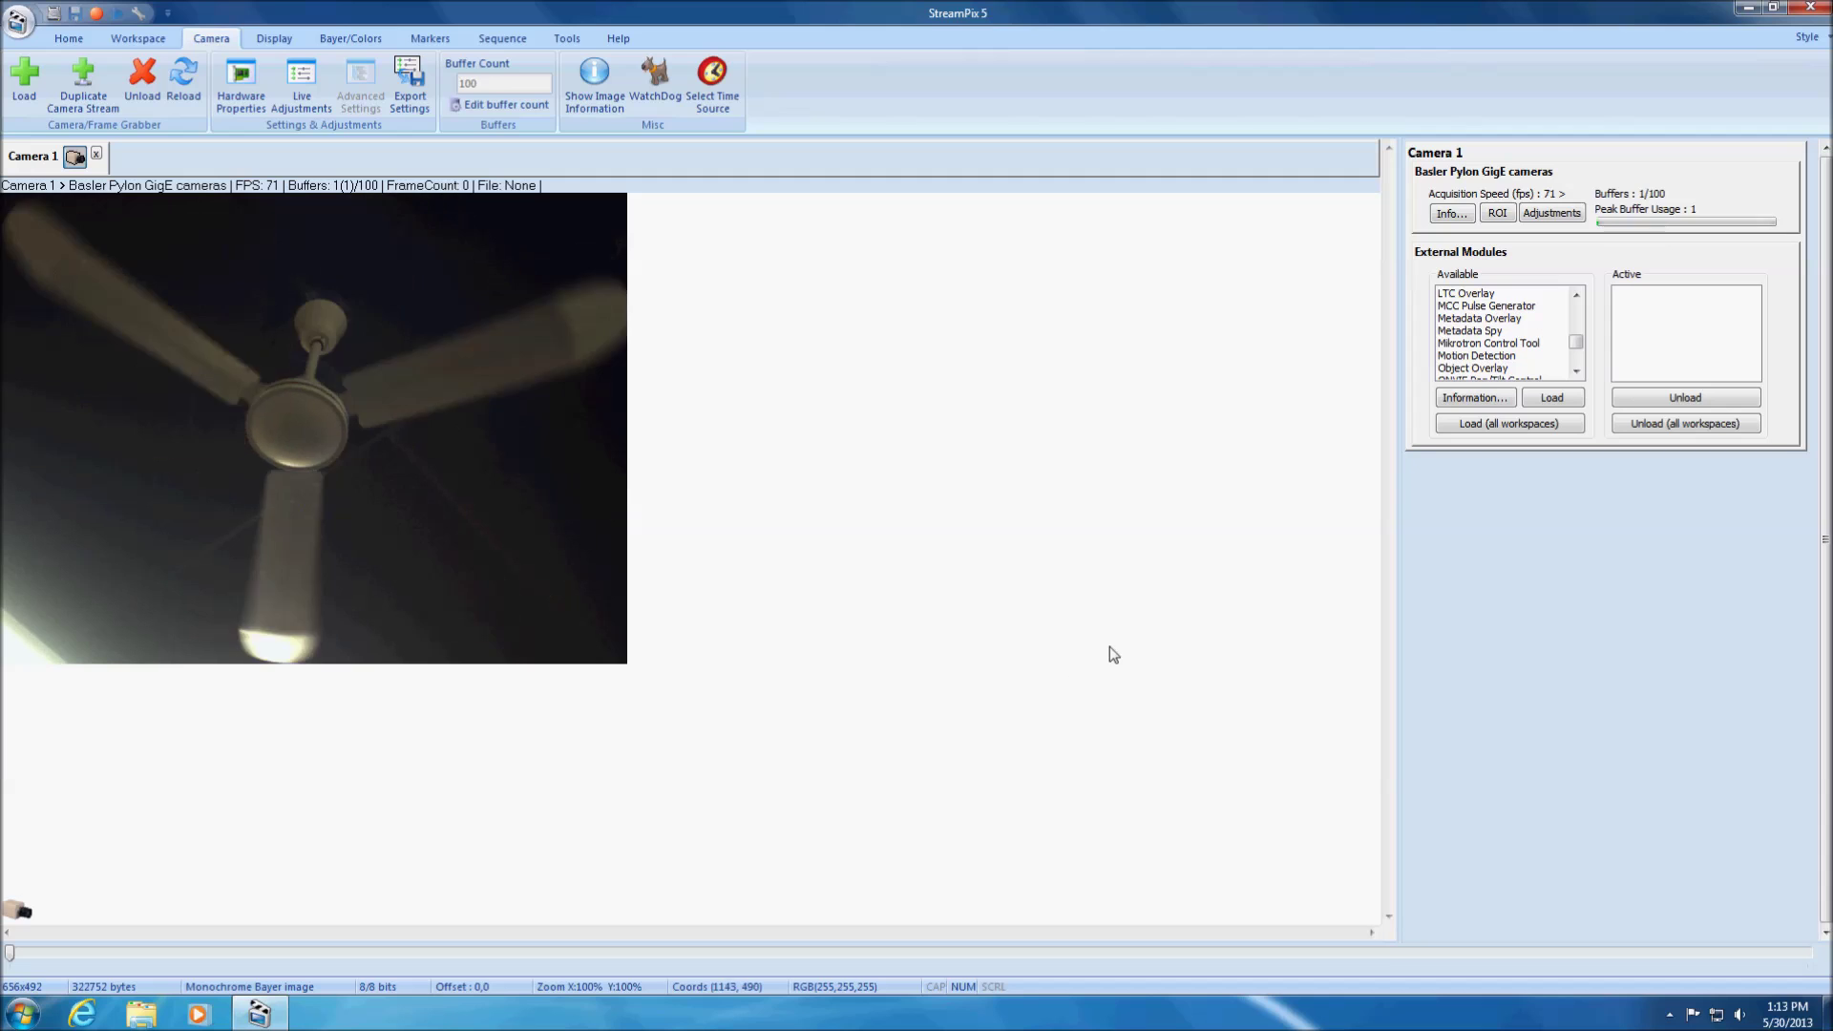
# Load the LTC Overlay external module for Camera 1.
pyautogui.click(1476, 295)
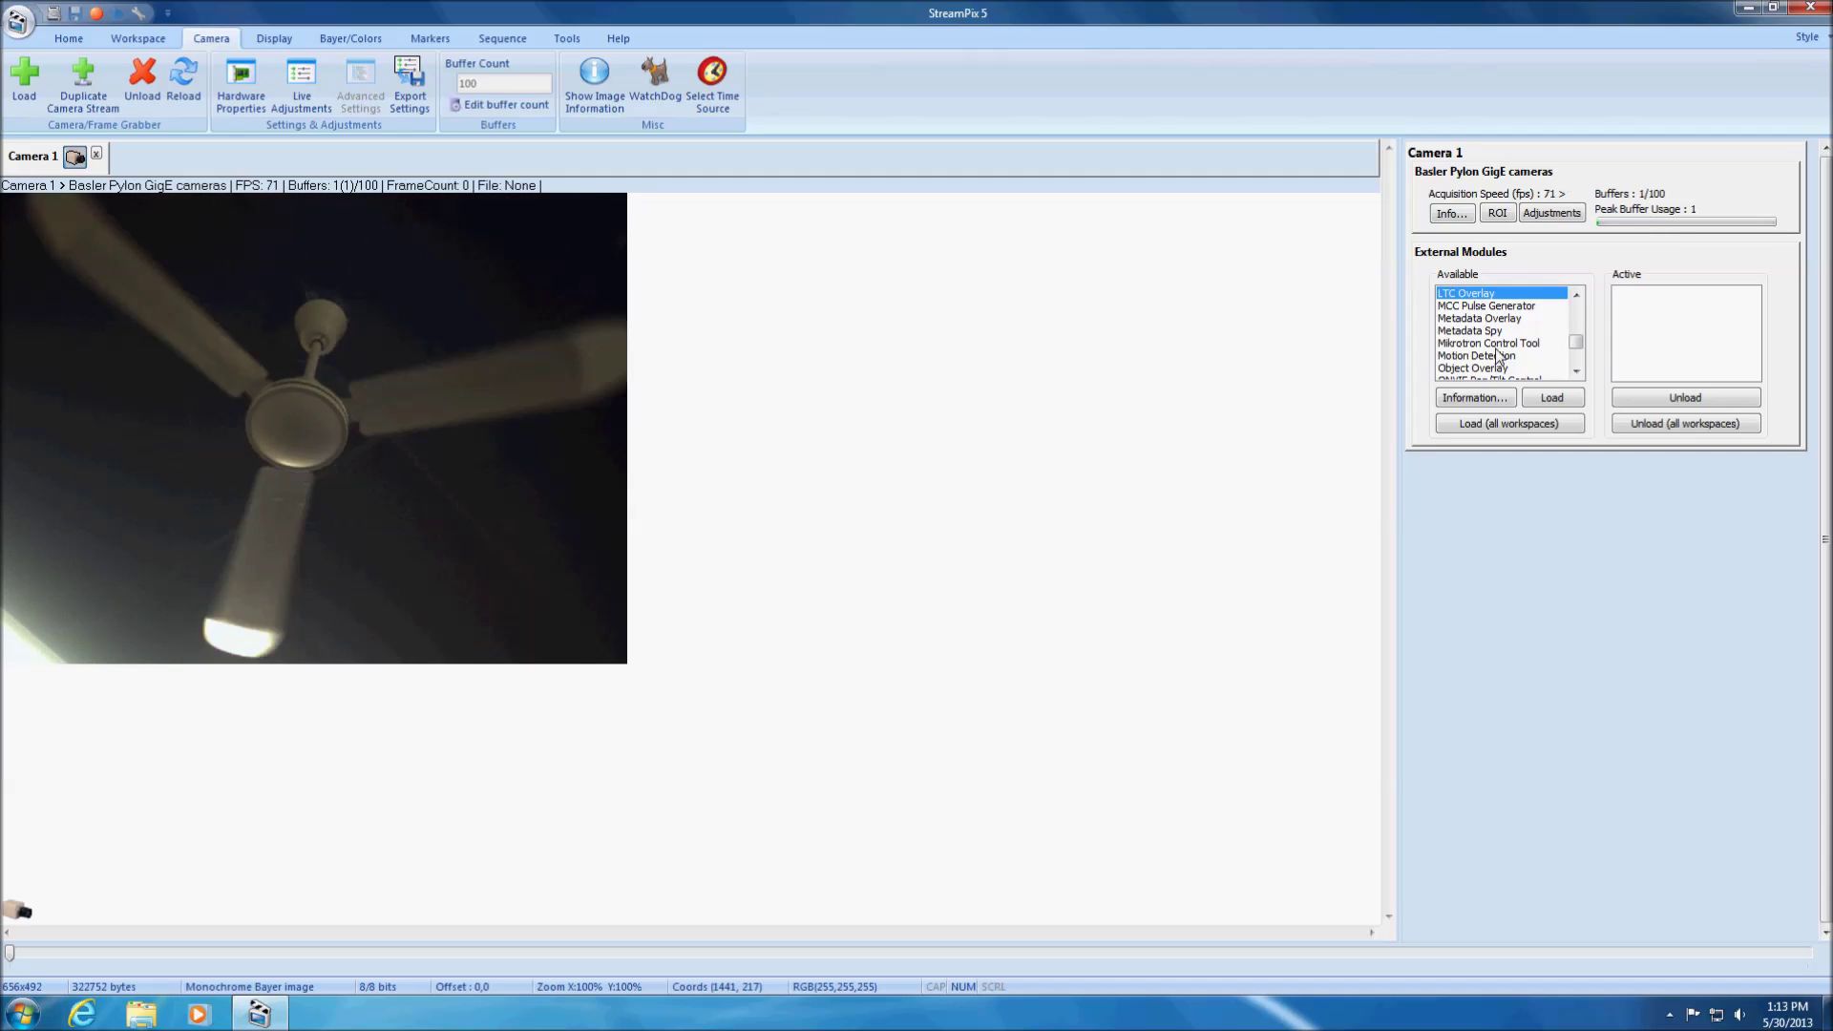
pyautogui.click(1537, 400)
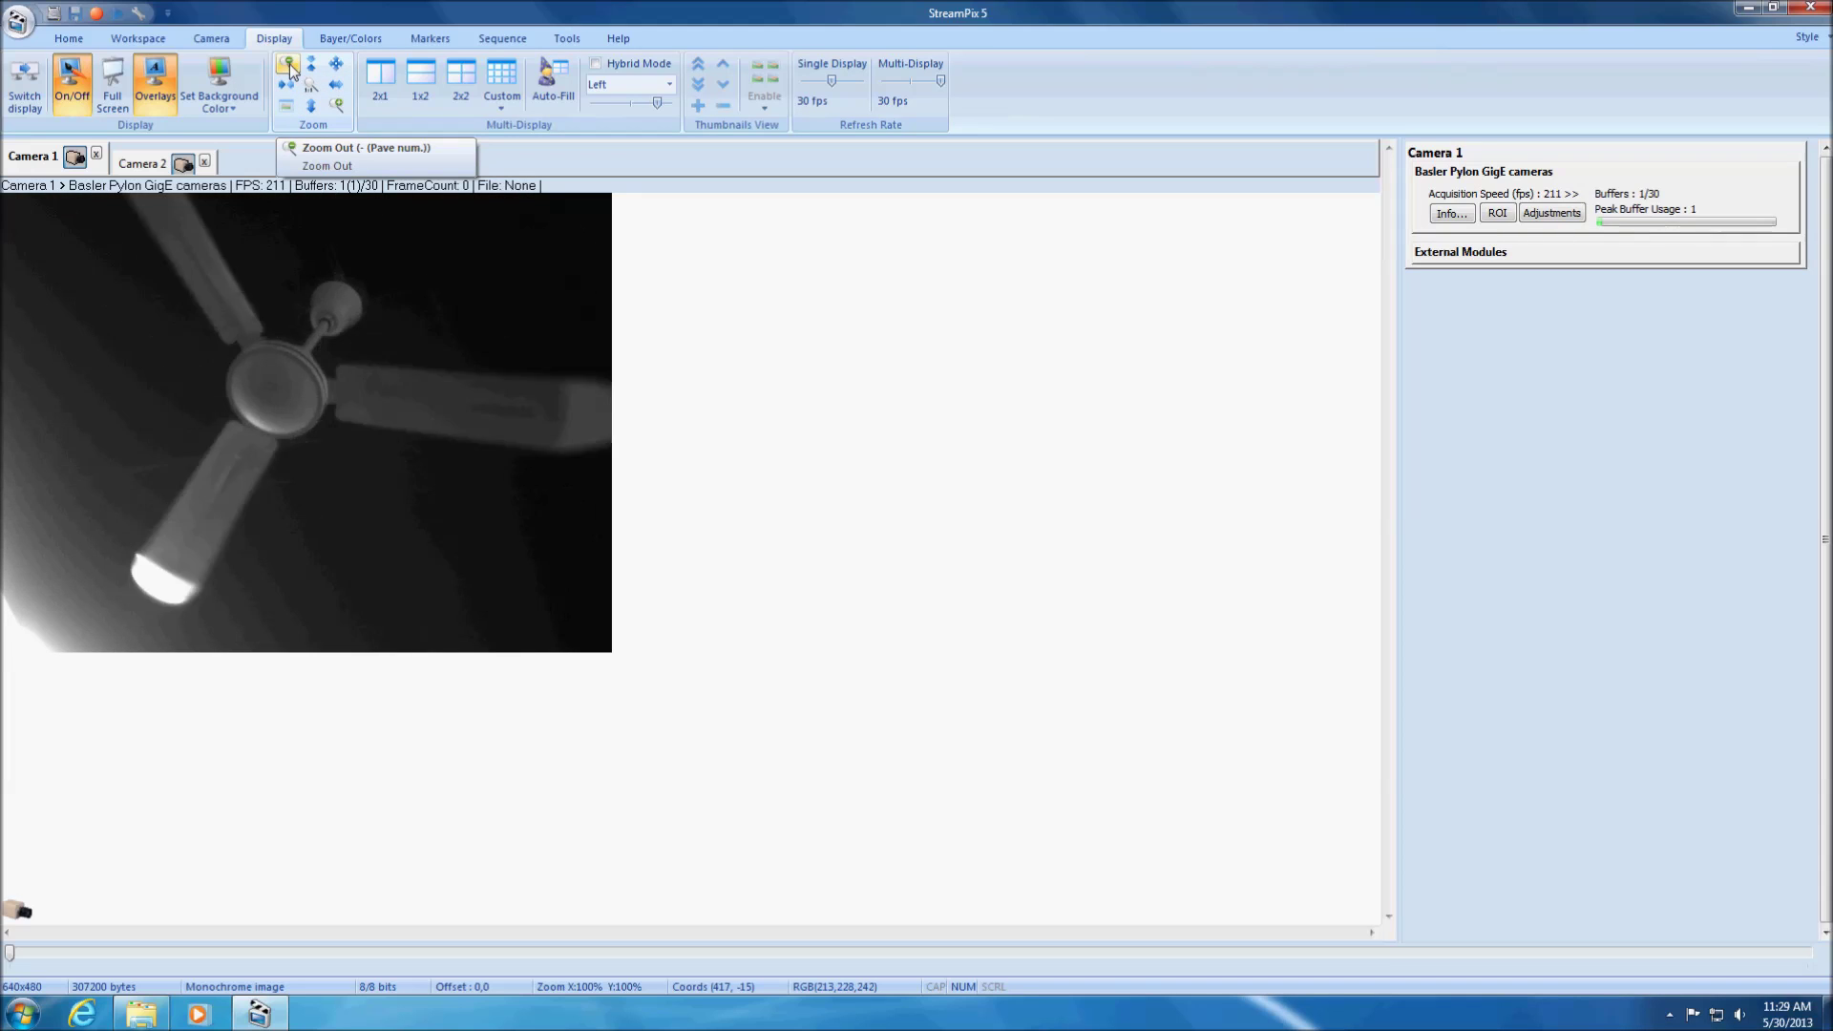
# Zoom the Camera 1 image out to 70%.
pyautogui.click(289, 69)
pyautogui.click(289, 69)
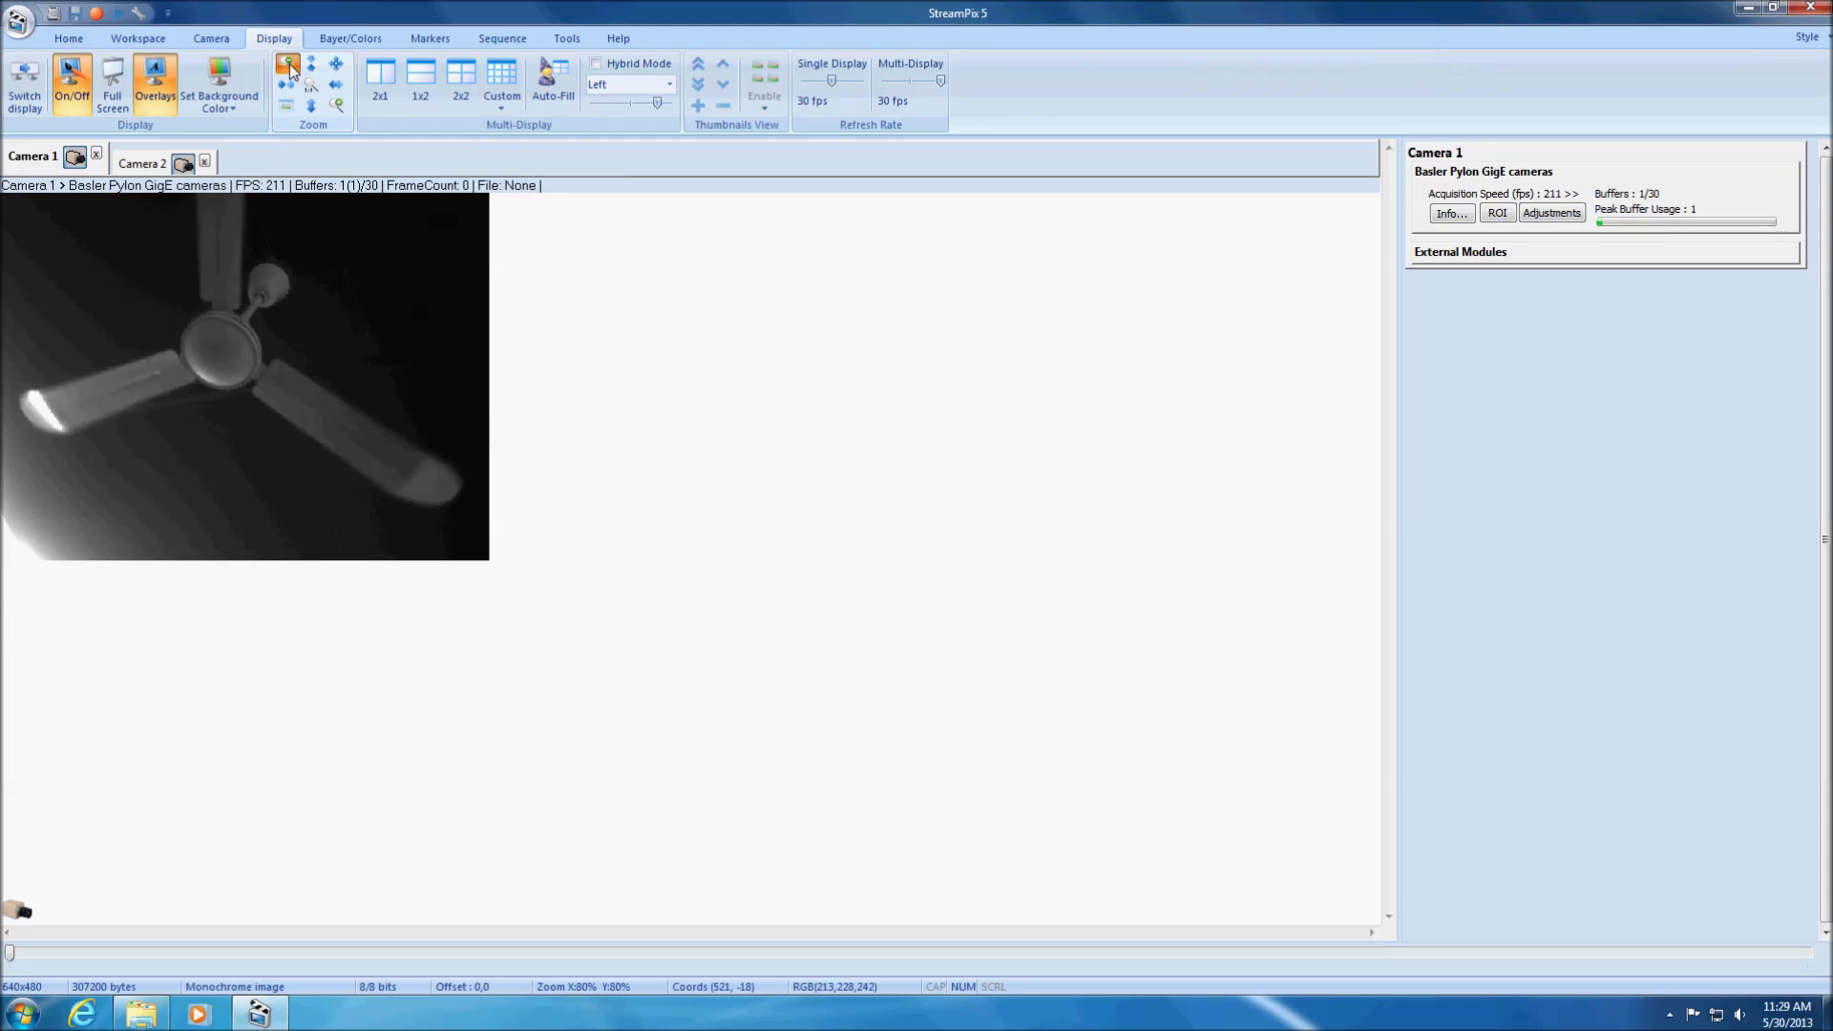
pyautogui.click(289, 69)
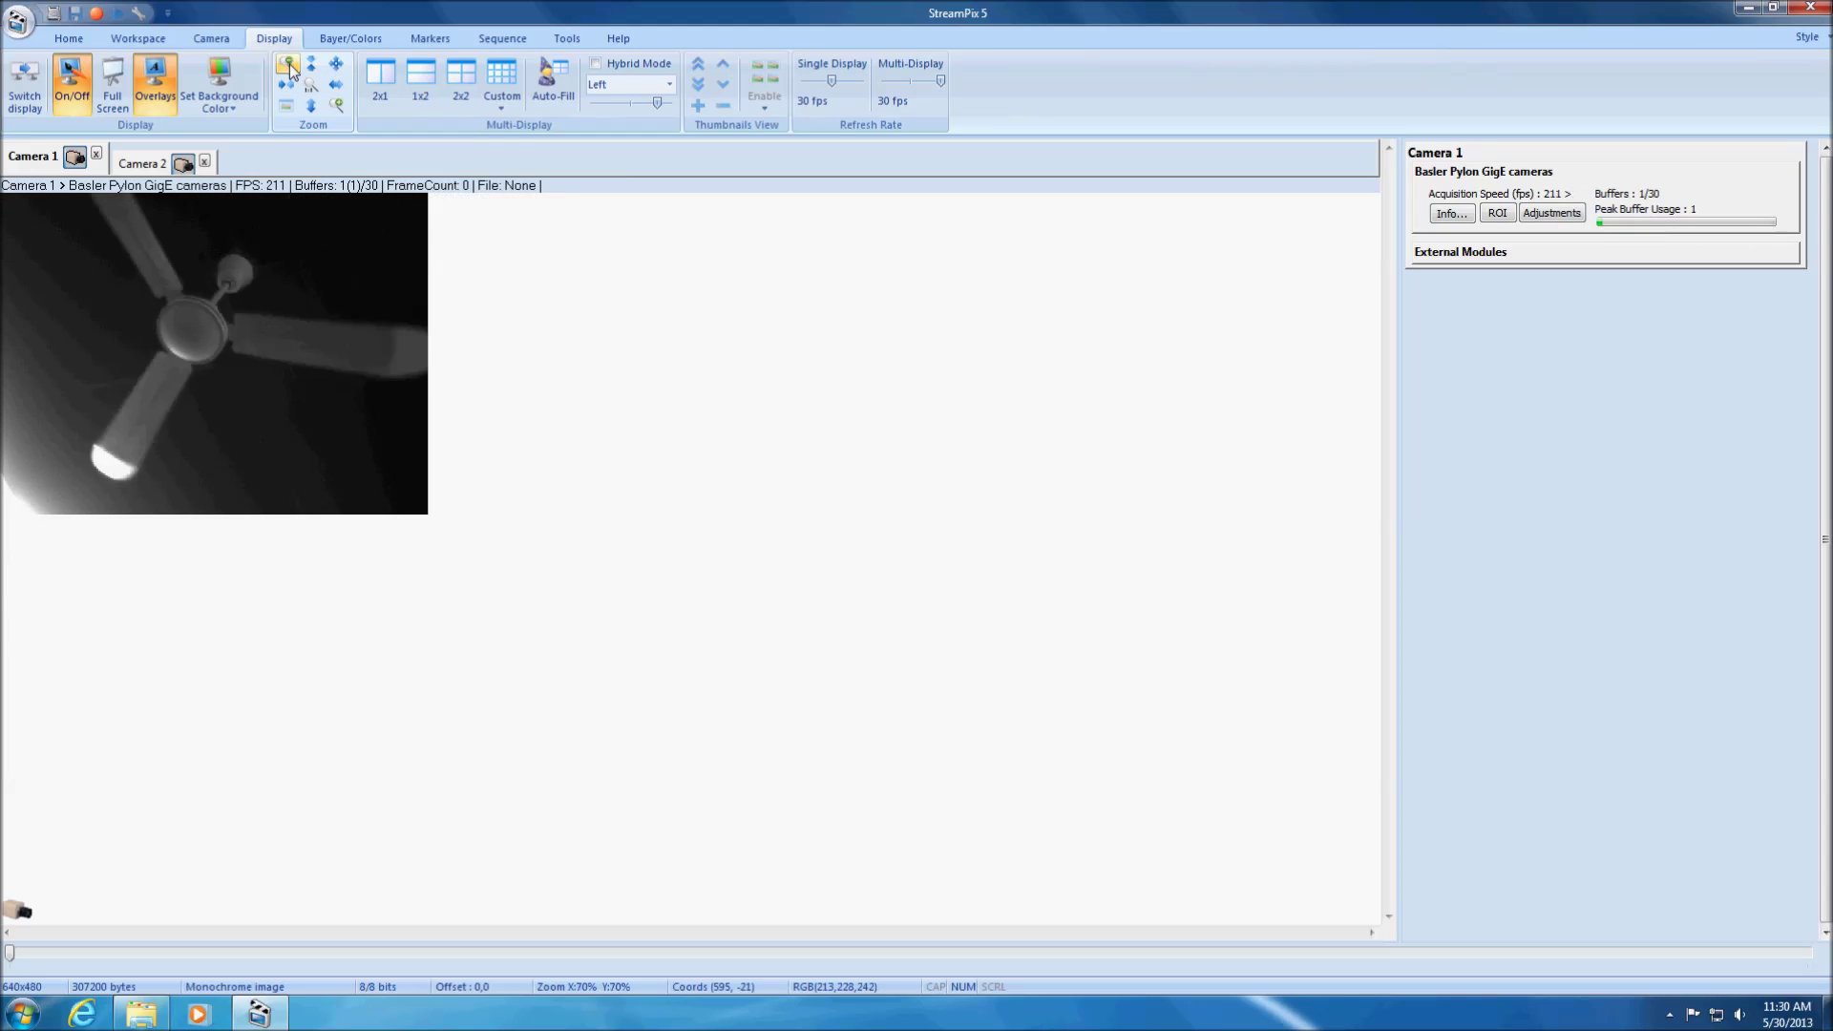
# Zoom the Camera 1 image out to 40% and switch its zoom to fit the display area.
pyautogui.click(289, 69)
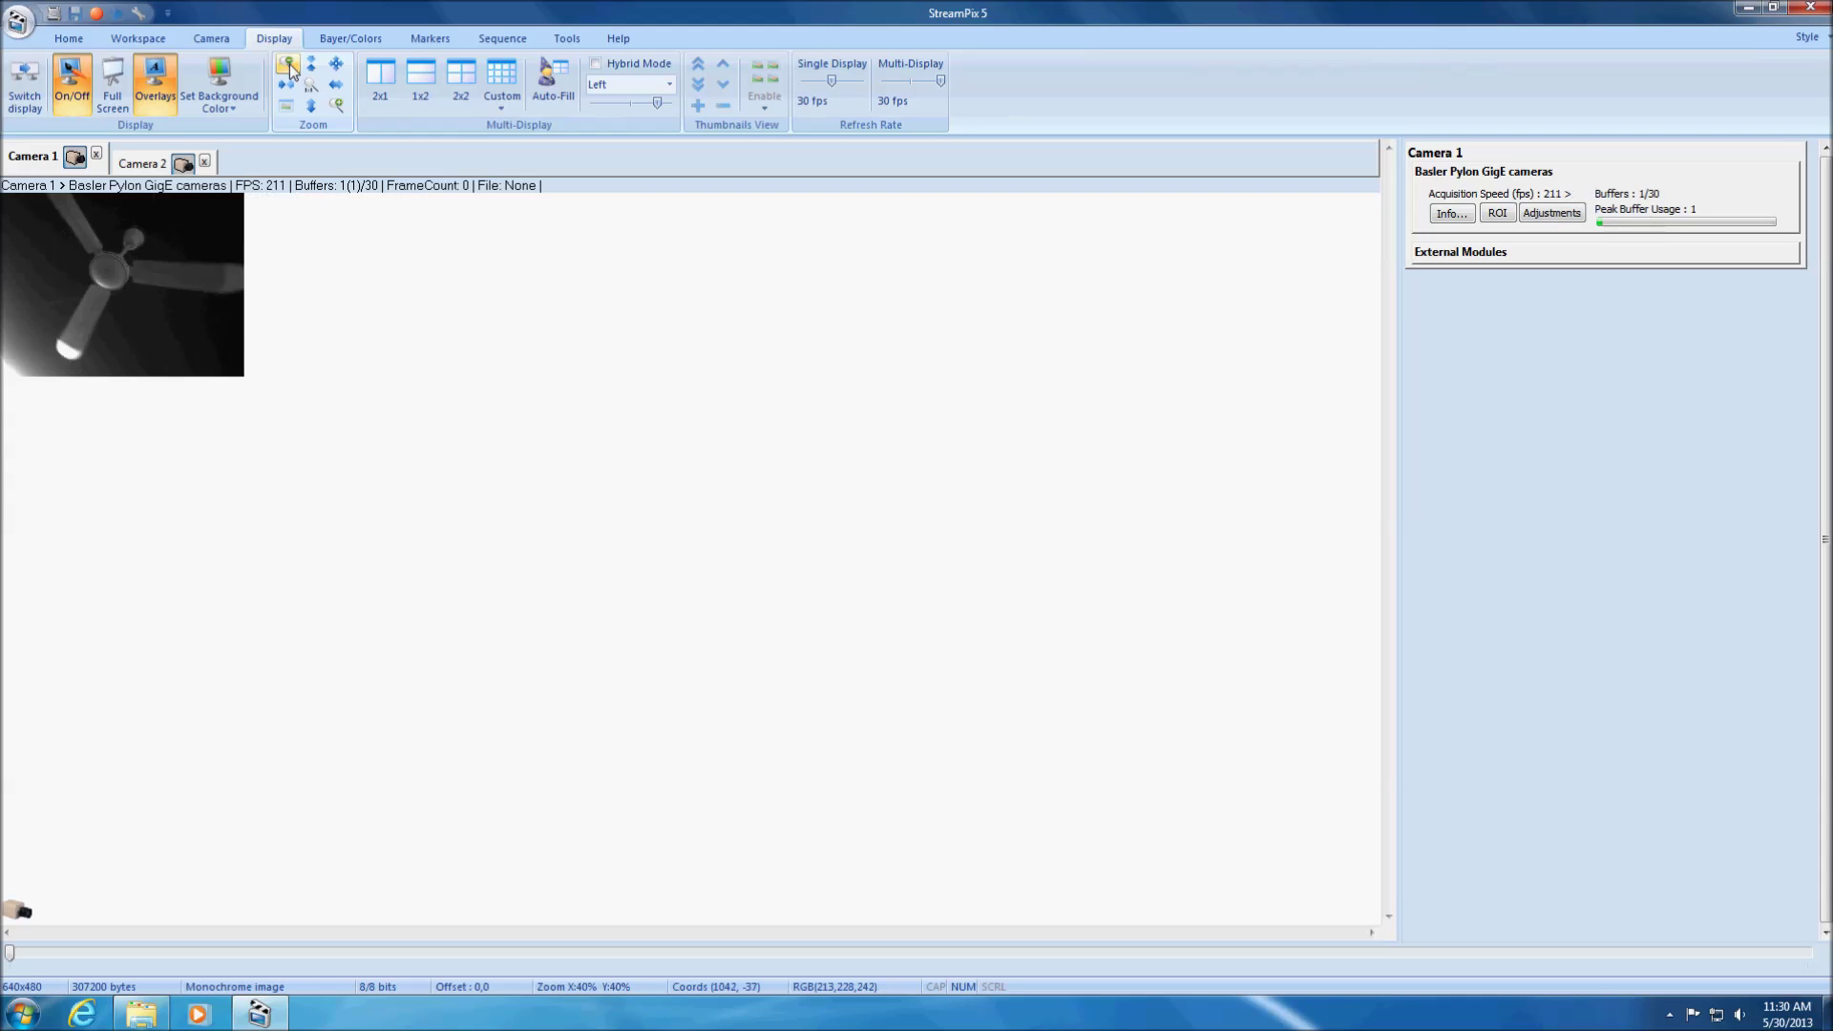
pyautogui.click(338, 67)
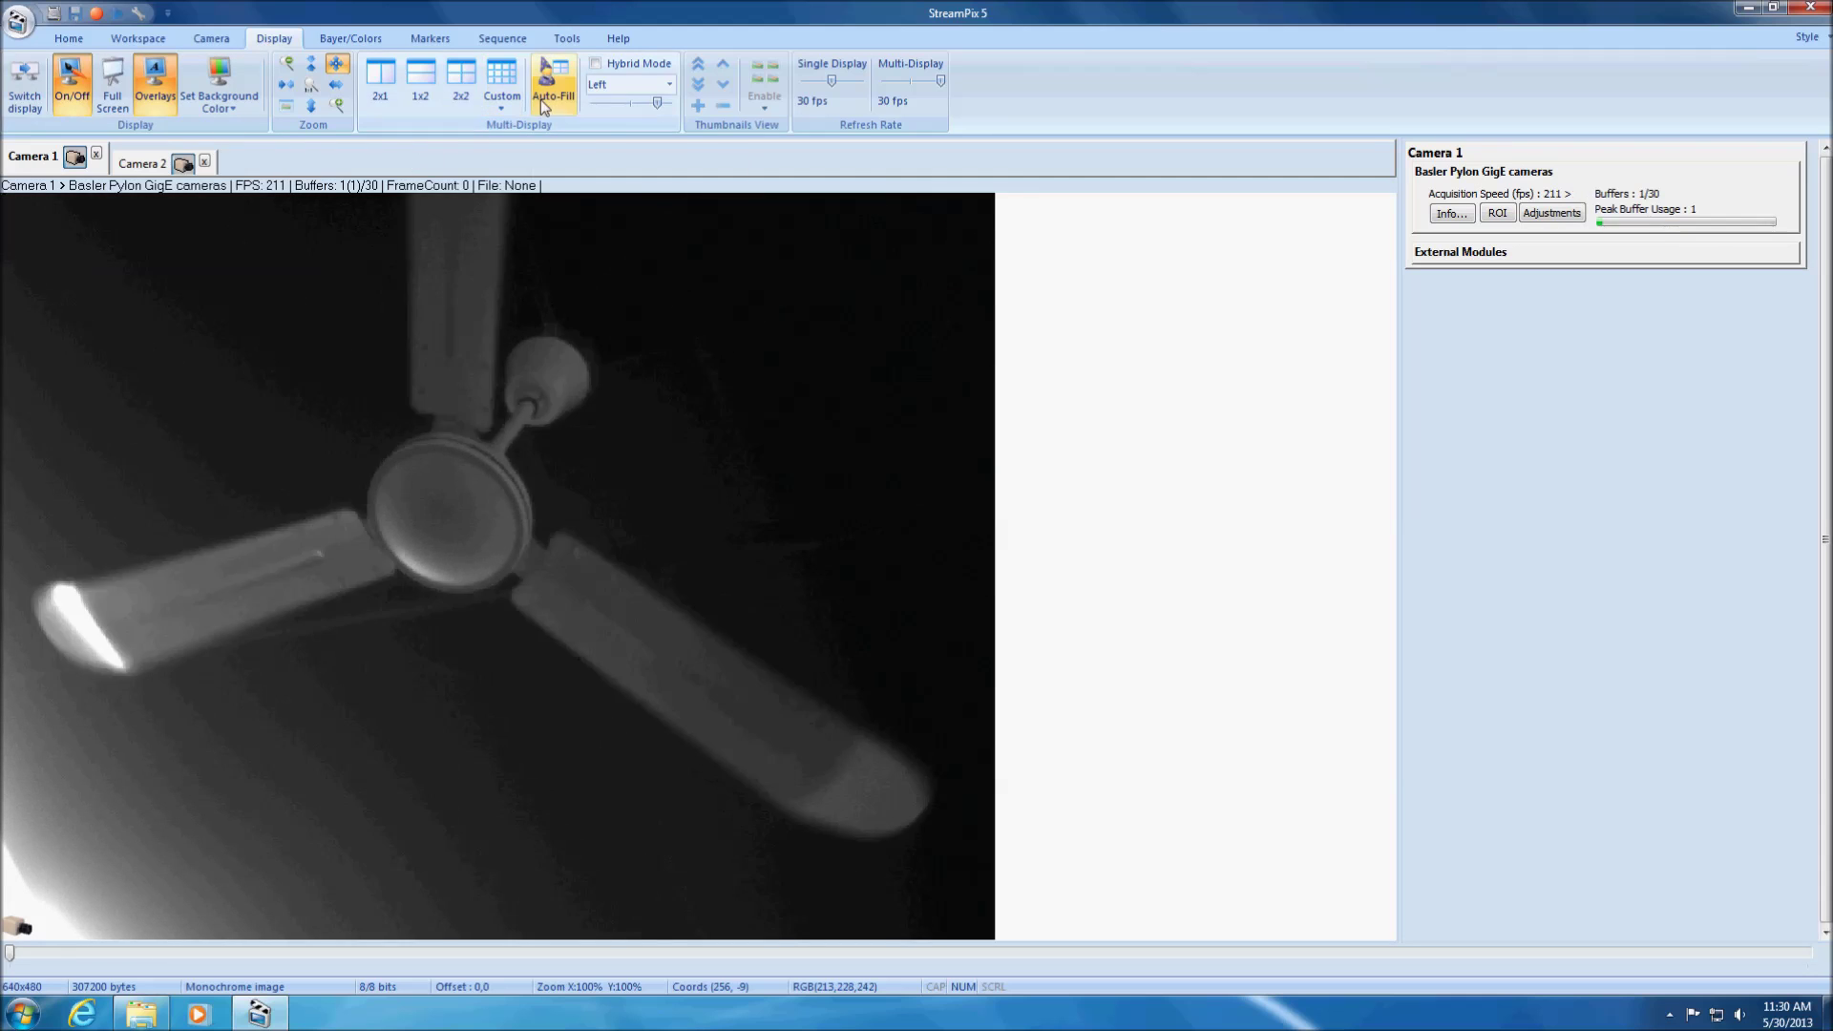
# Auto-fill the multi-display with both cameras, try the 2x1 layout, and settle on the 1x2 layout.
pyautogui.click(569, 81)
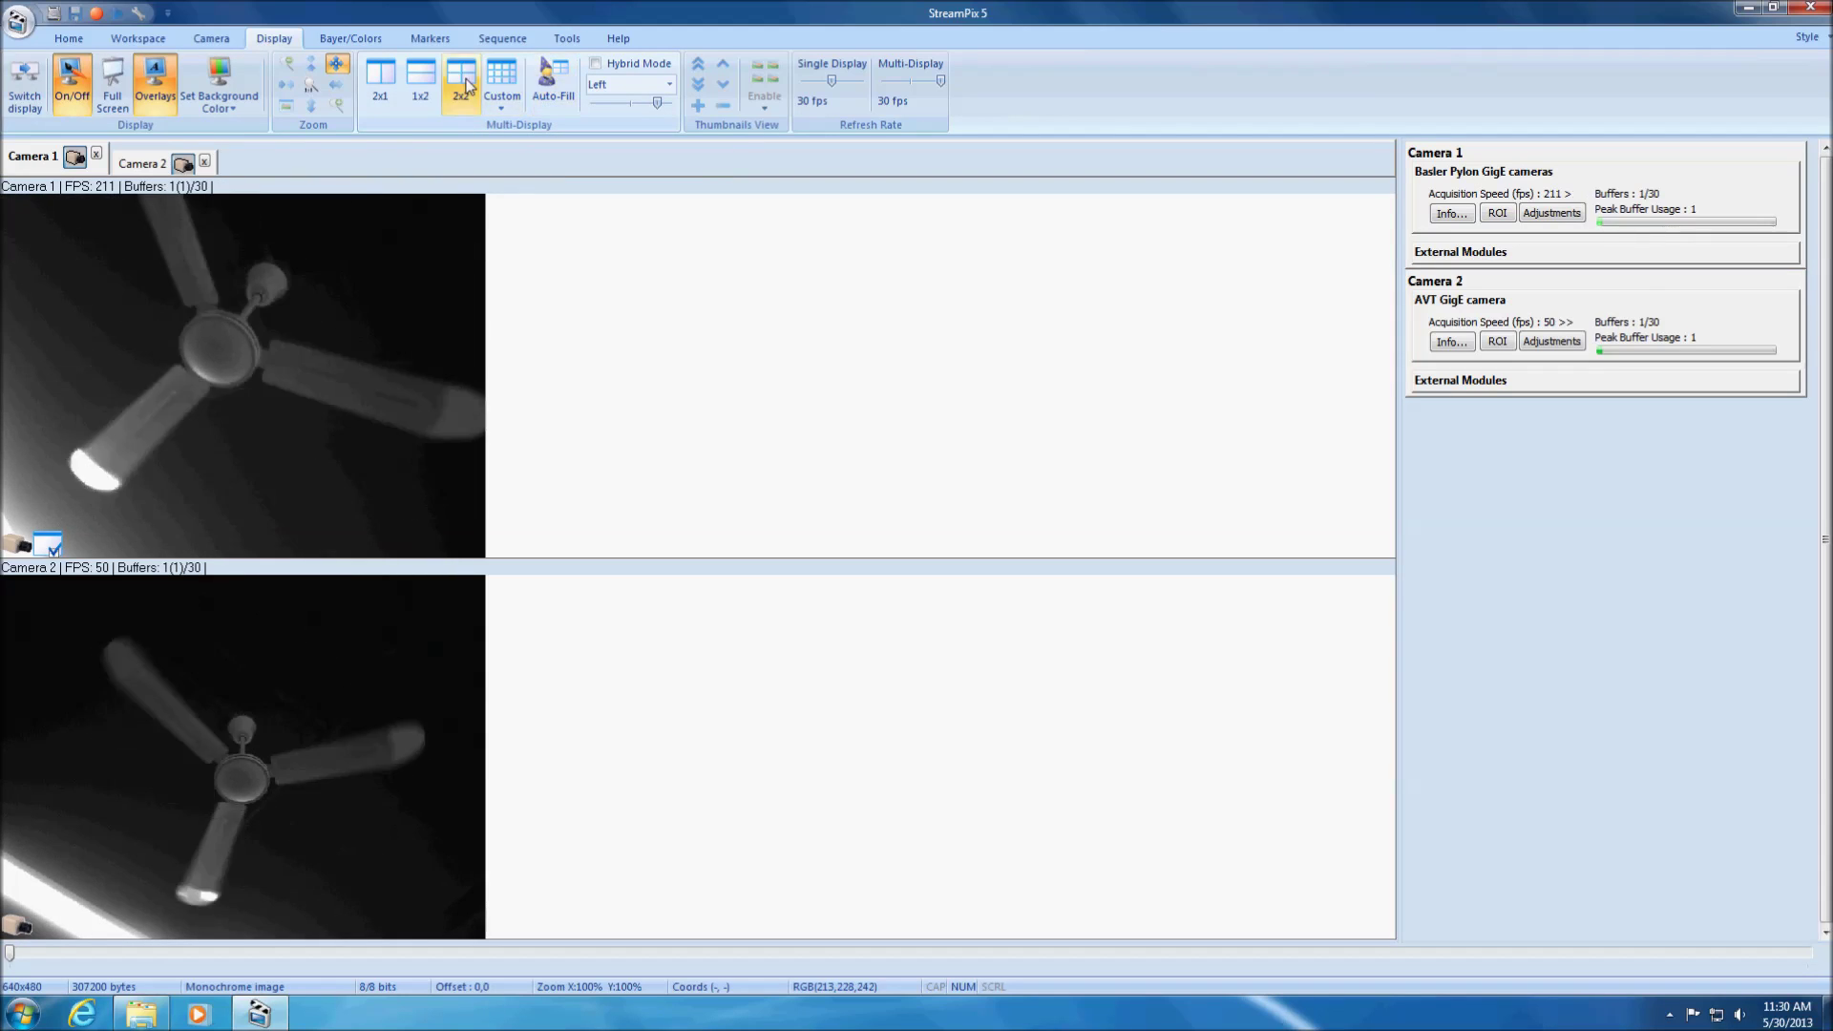
pyautogui.click(389, 84)
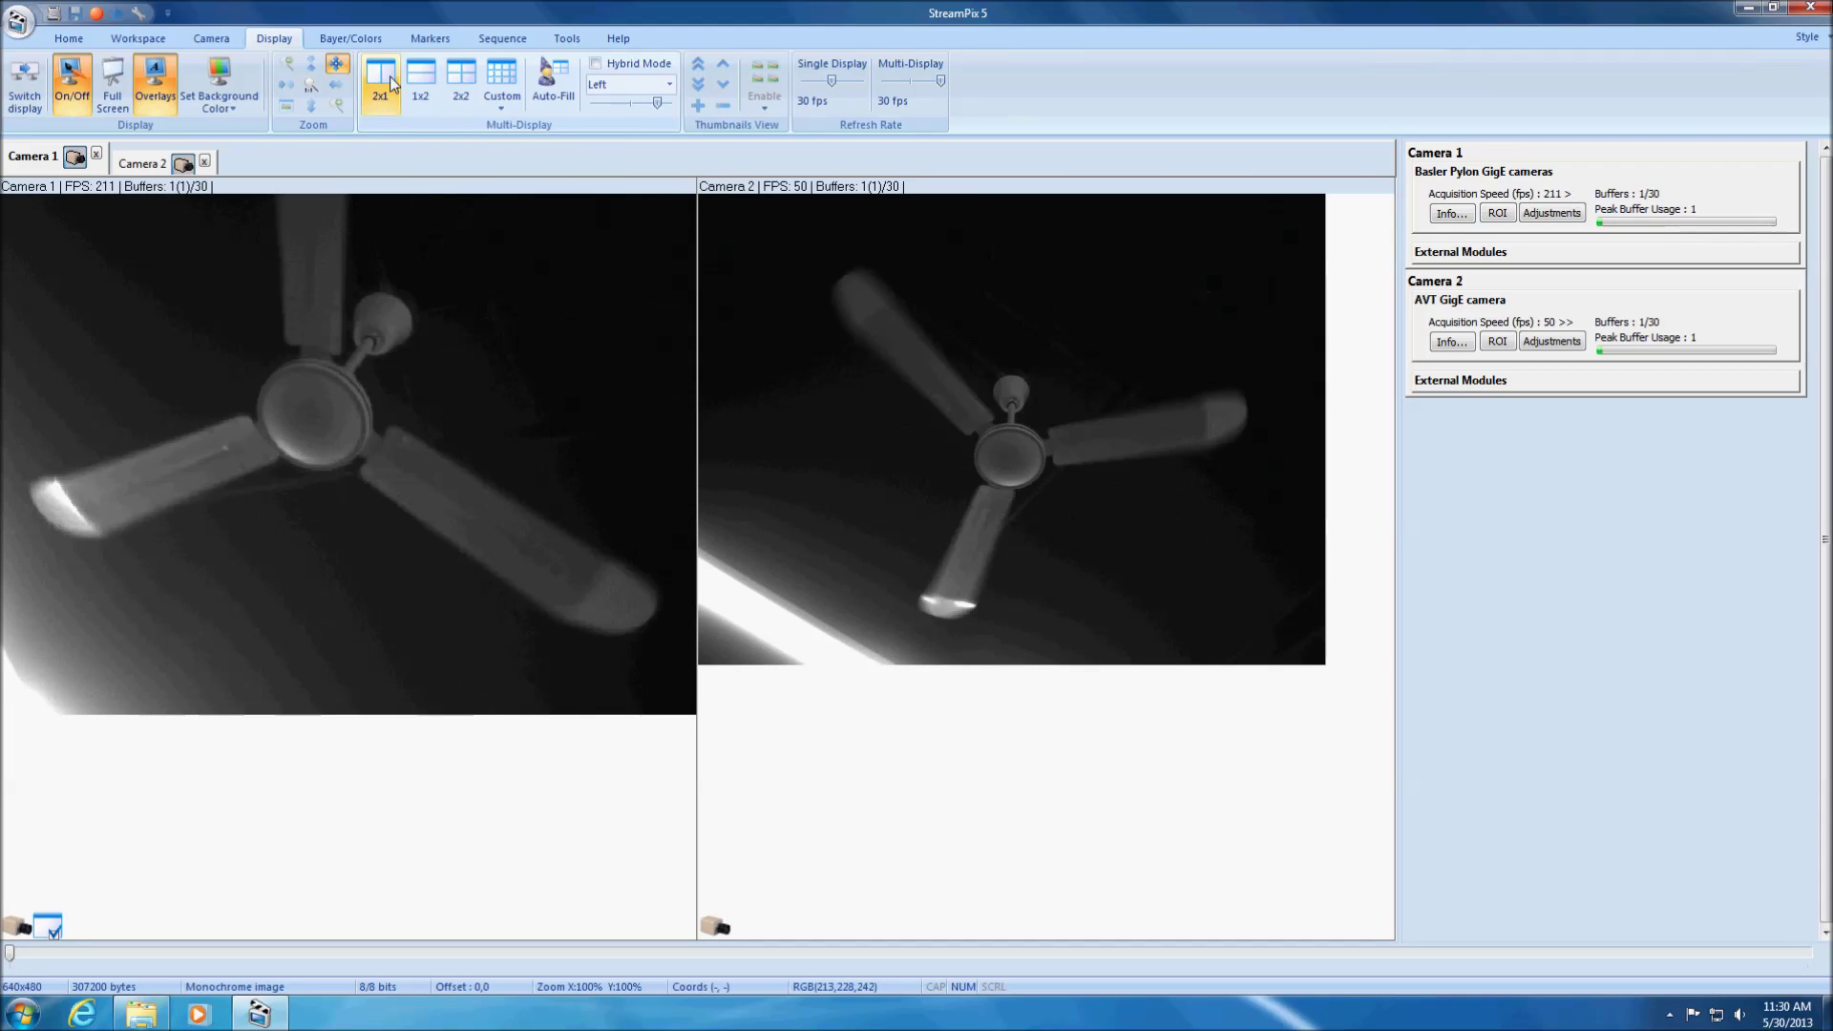
pyautogui.click(432, 84)
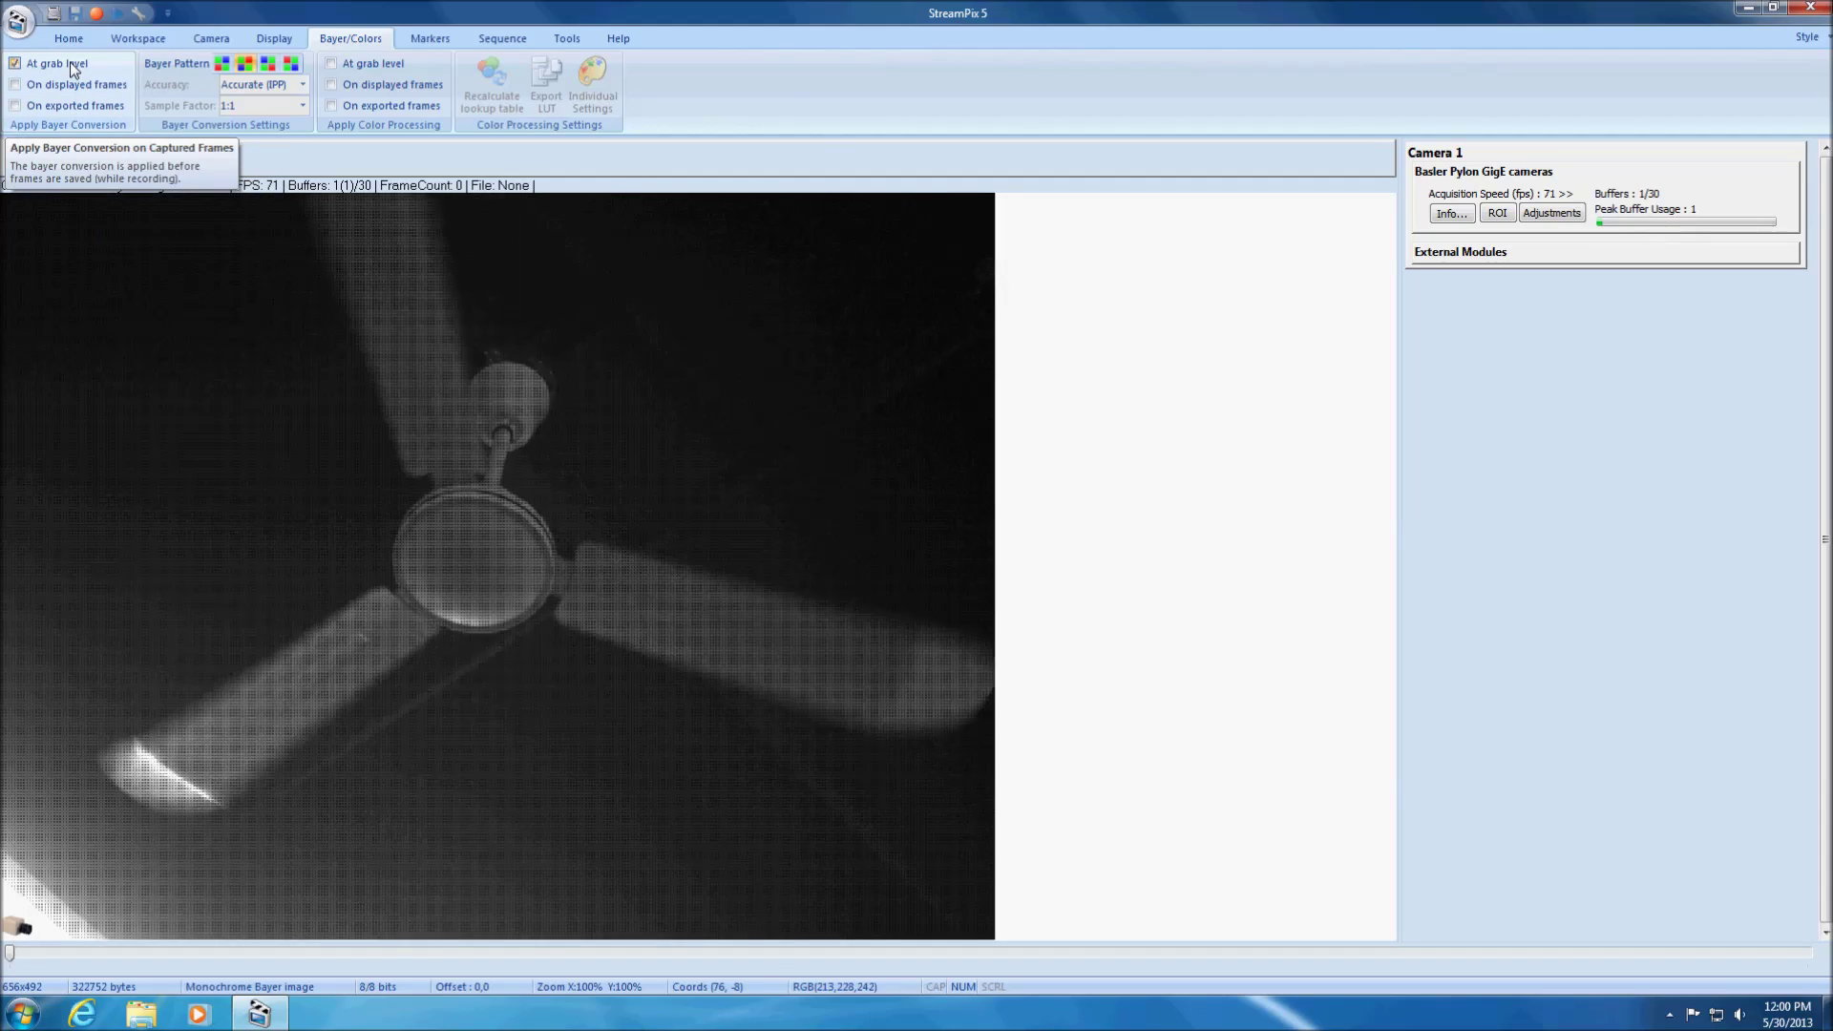
# Apply Bayer conversion at grab level for Camera 1, compare the last two Bayer patterns, and keep the third one.
pyautogui.click(71, 63)
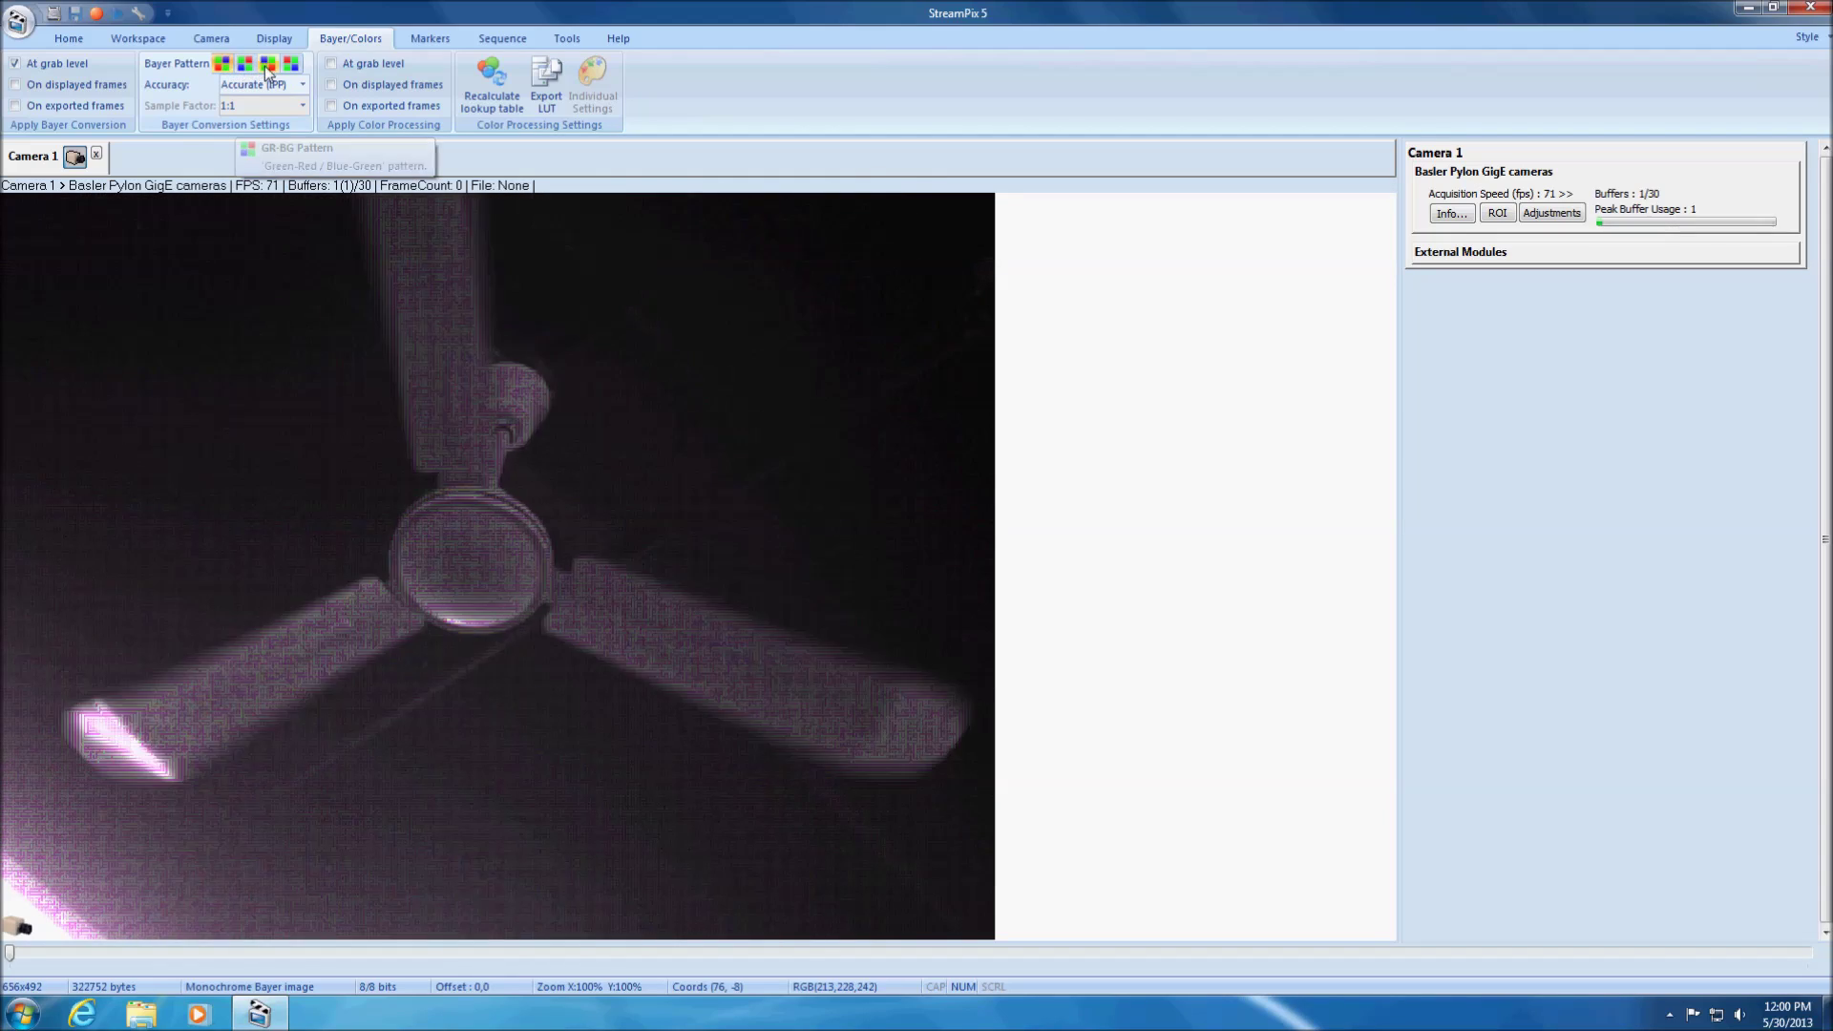
pyautogui.click(269, 64)
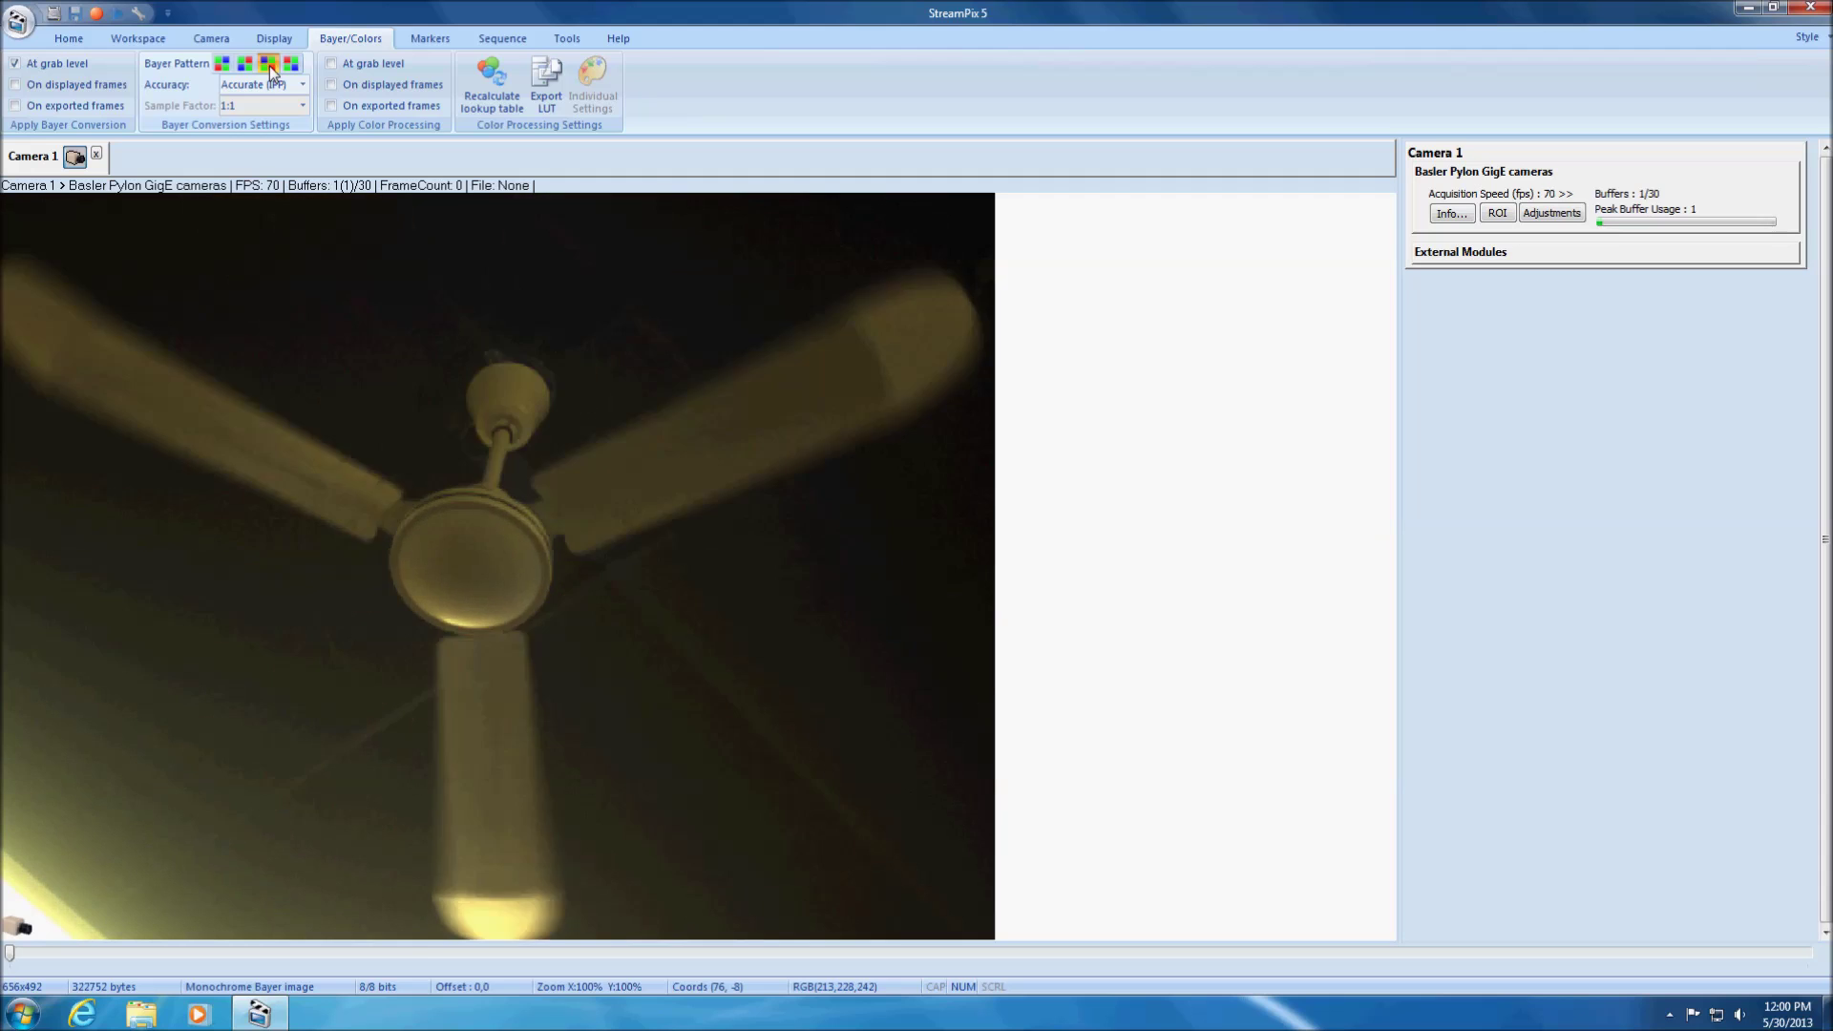
pyautogui.click(291, 64)
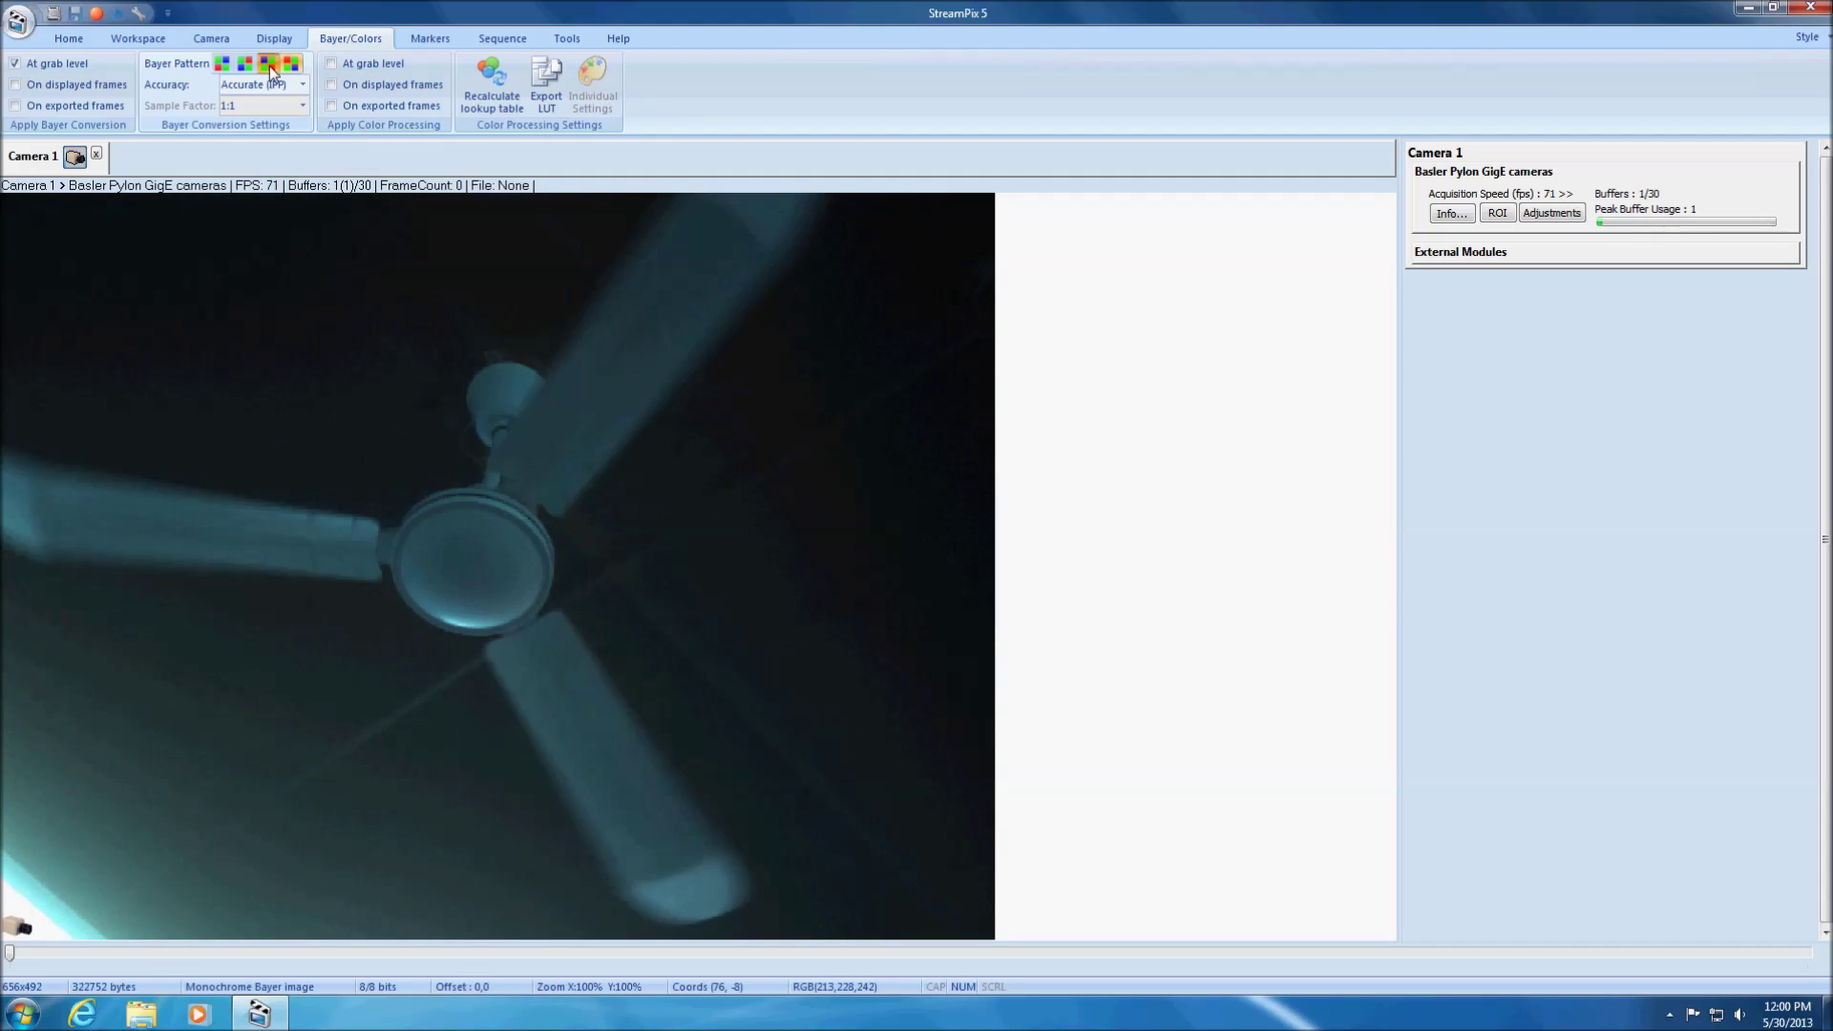
pyautogui.click(269, 66)
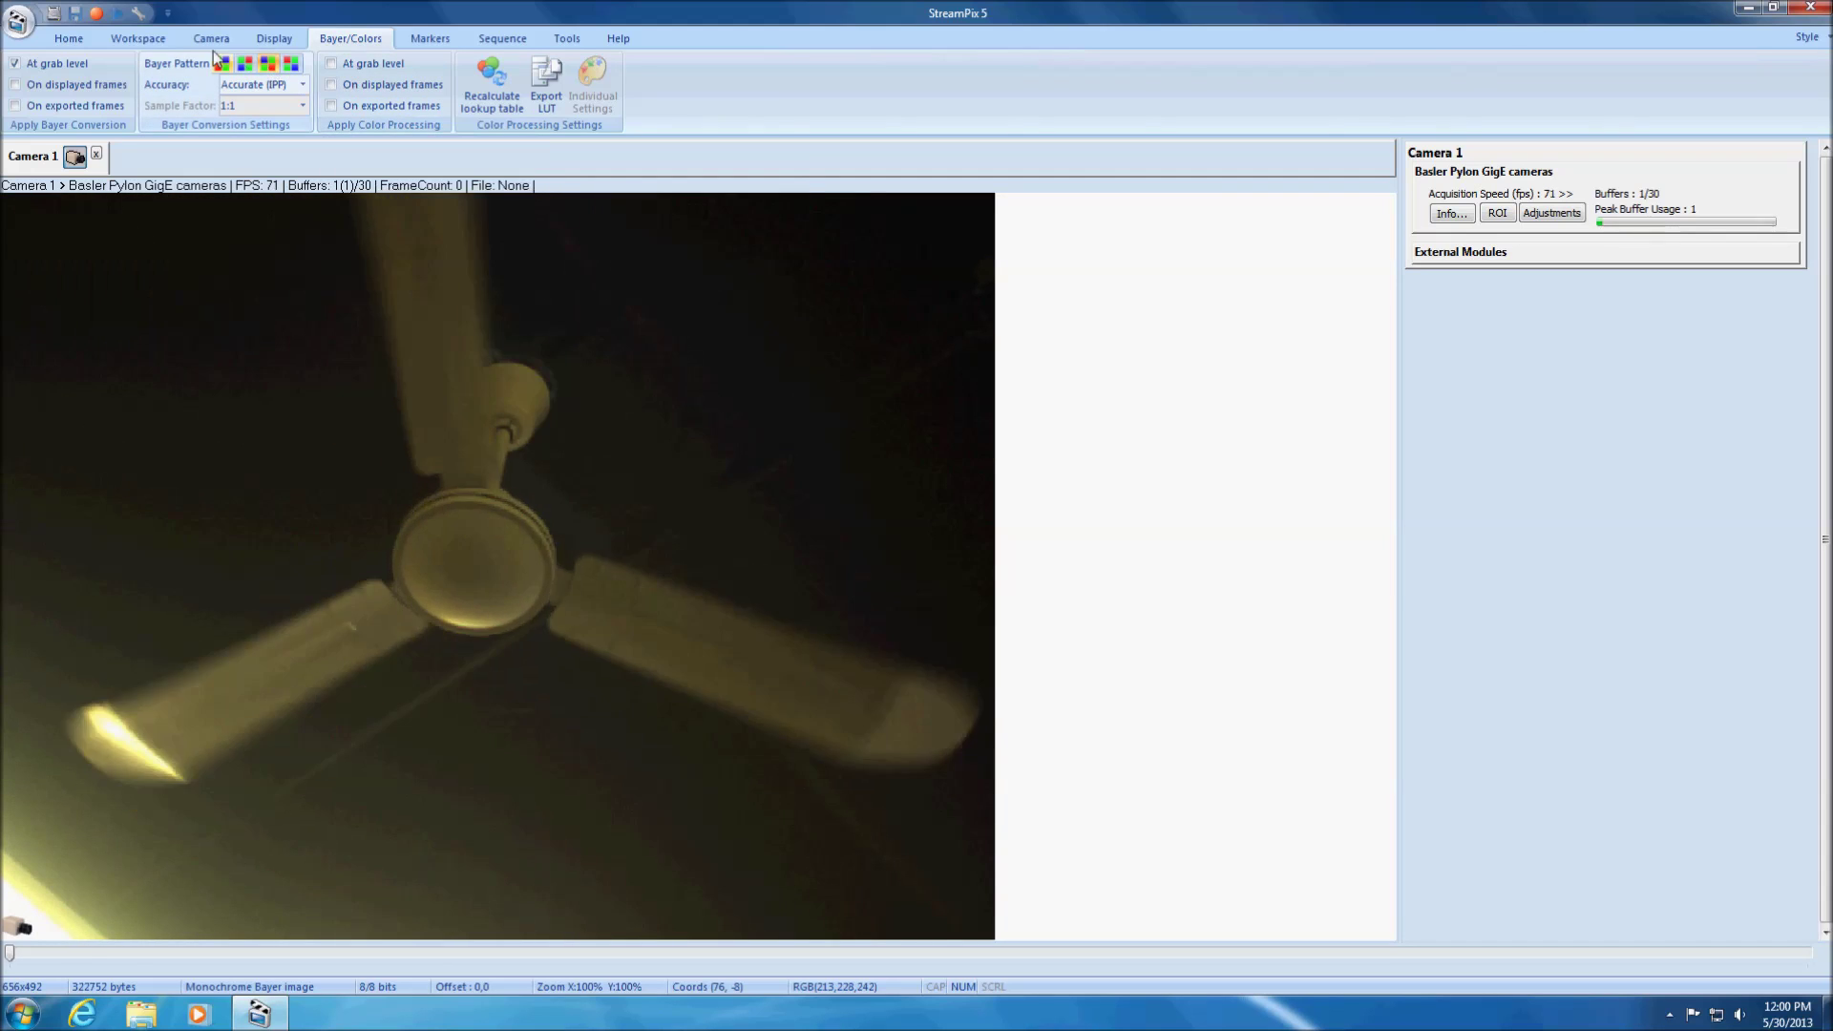
# Enable individual Color Processing settings for each workspace and apply Bayer conversion on displayed frames.
pyautogui.click(139, 15)
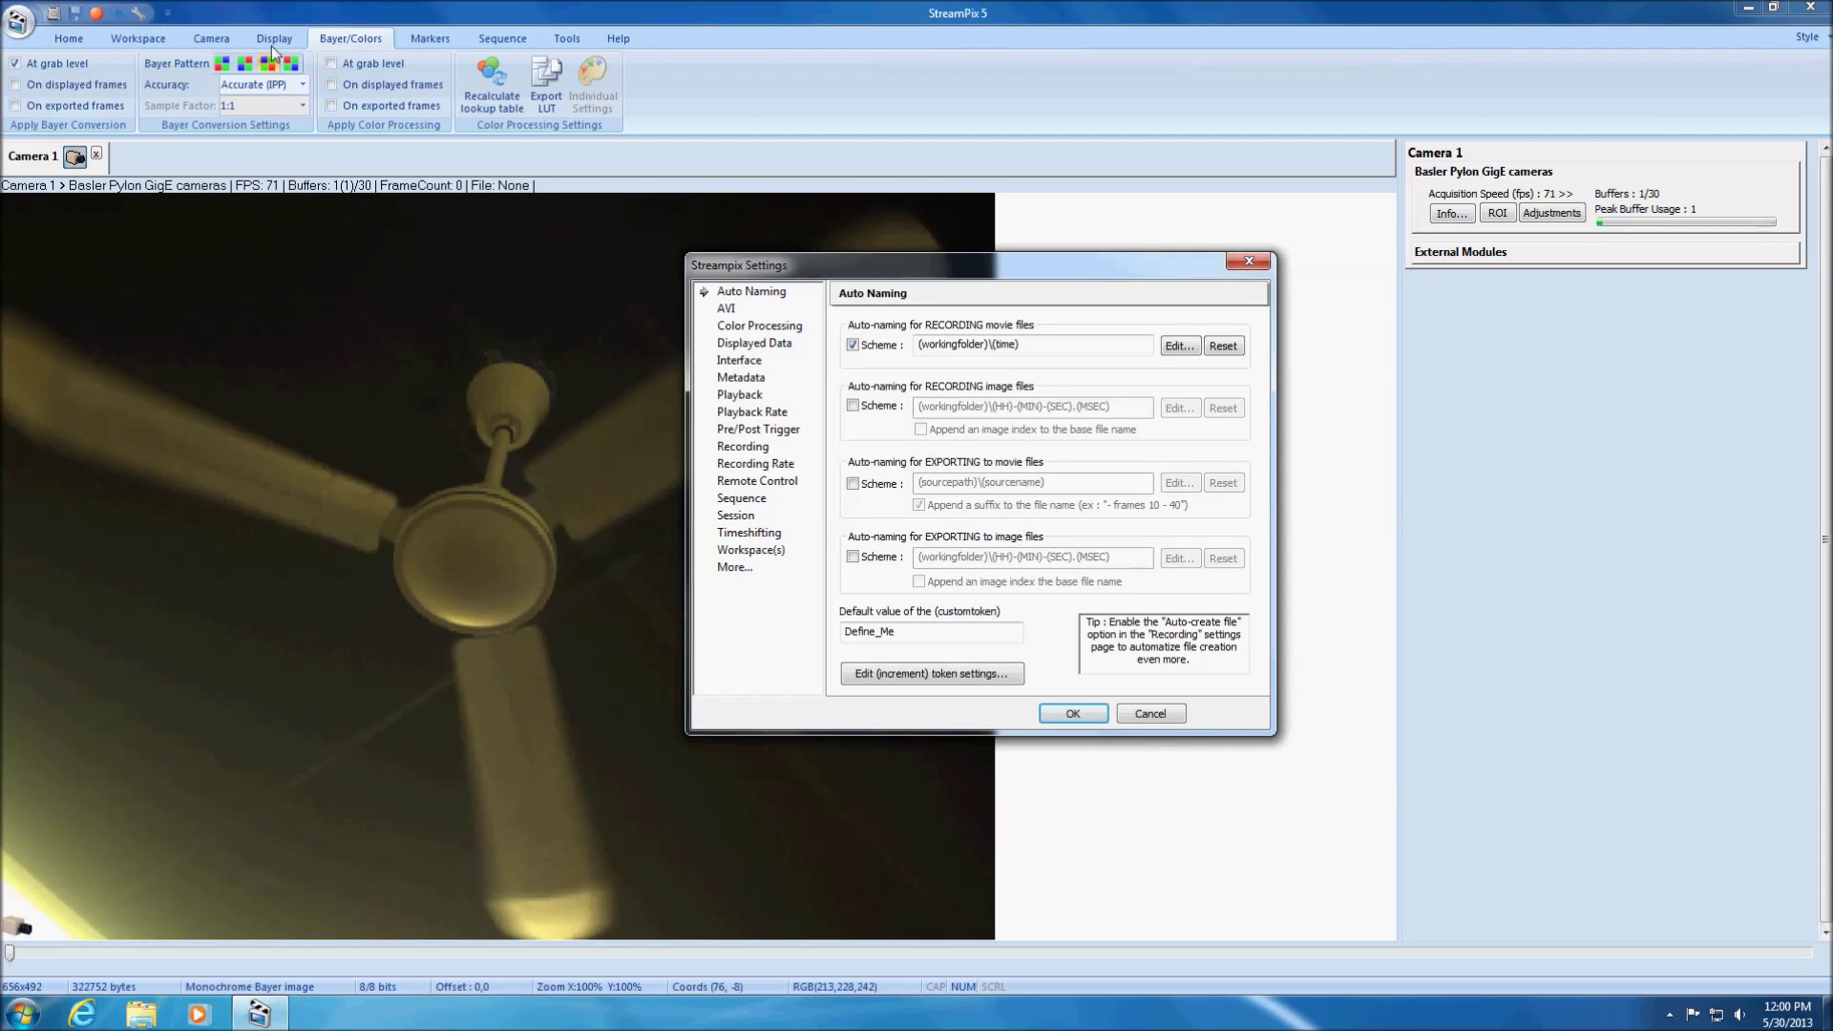
pyautogui.click(798, 327)
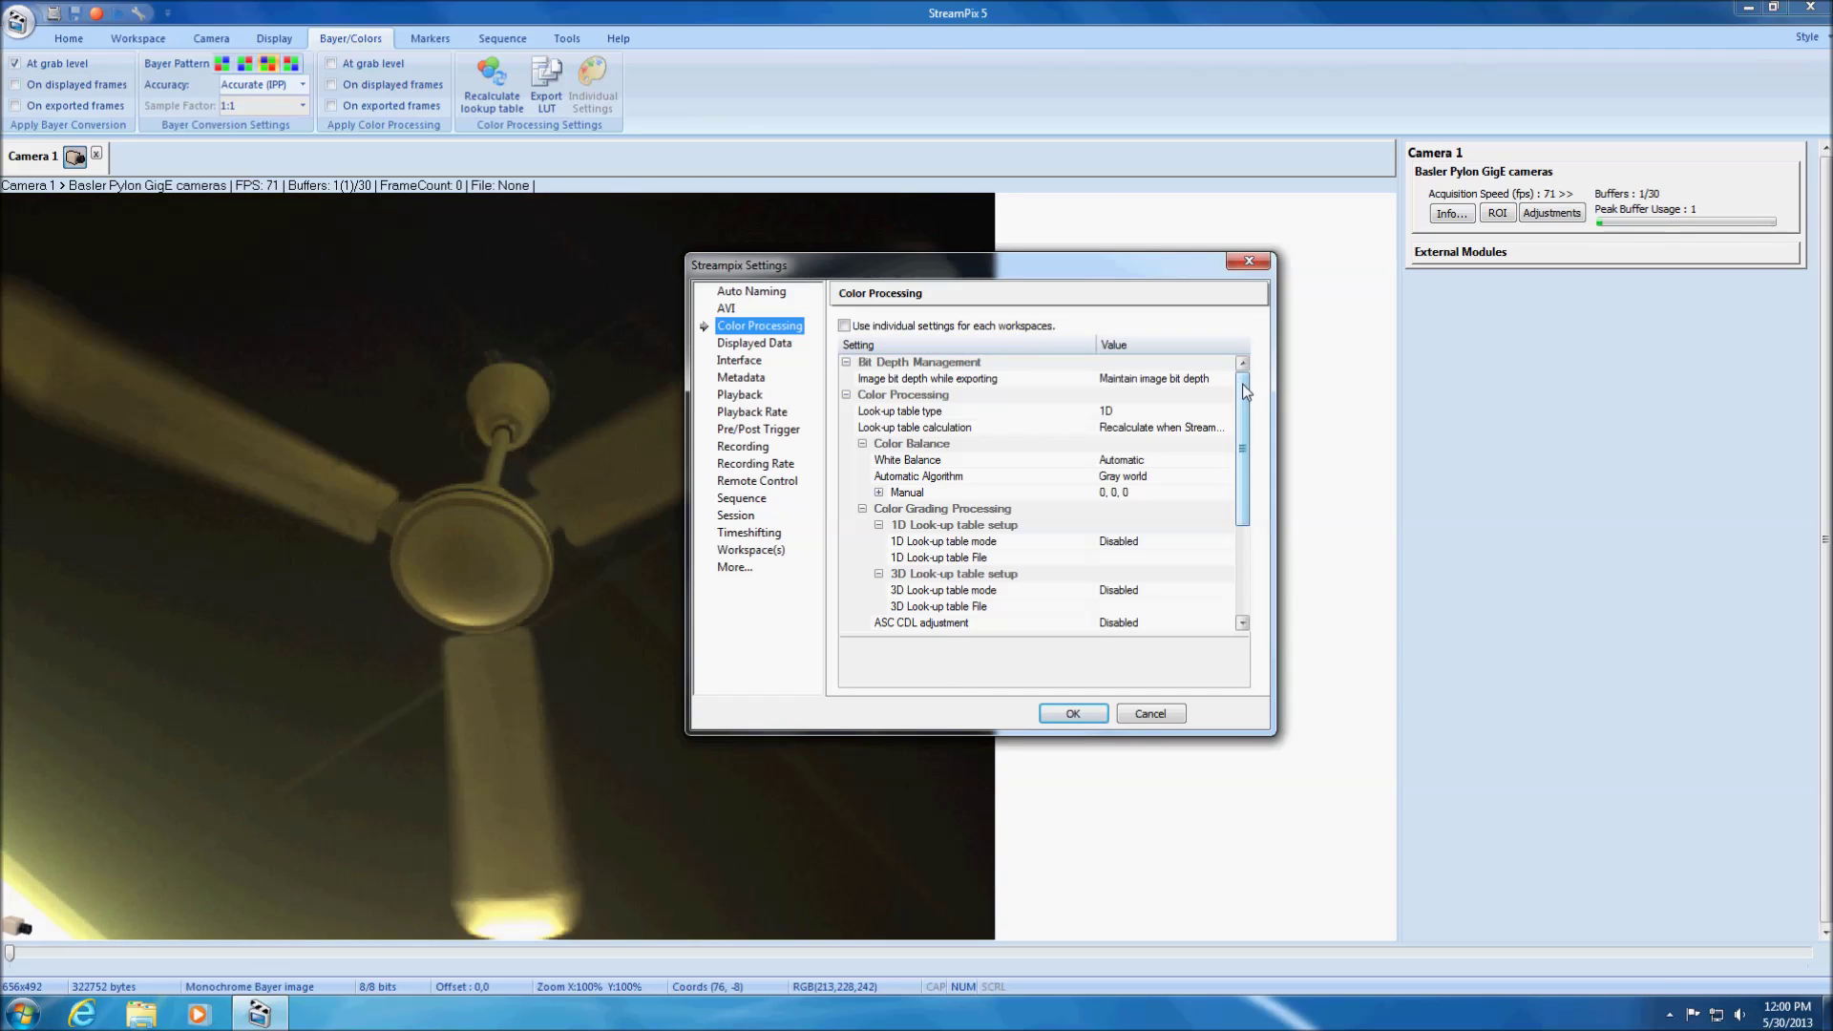
pyautogui.moveTo(1241, 384)
pyautogui.mouseDown()
pyautogui.moveTo(1245, 479)
pyautogui.moveTo(1246, 383)
pyautogui.mouseUp()
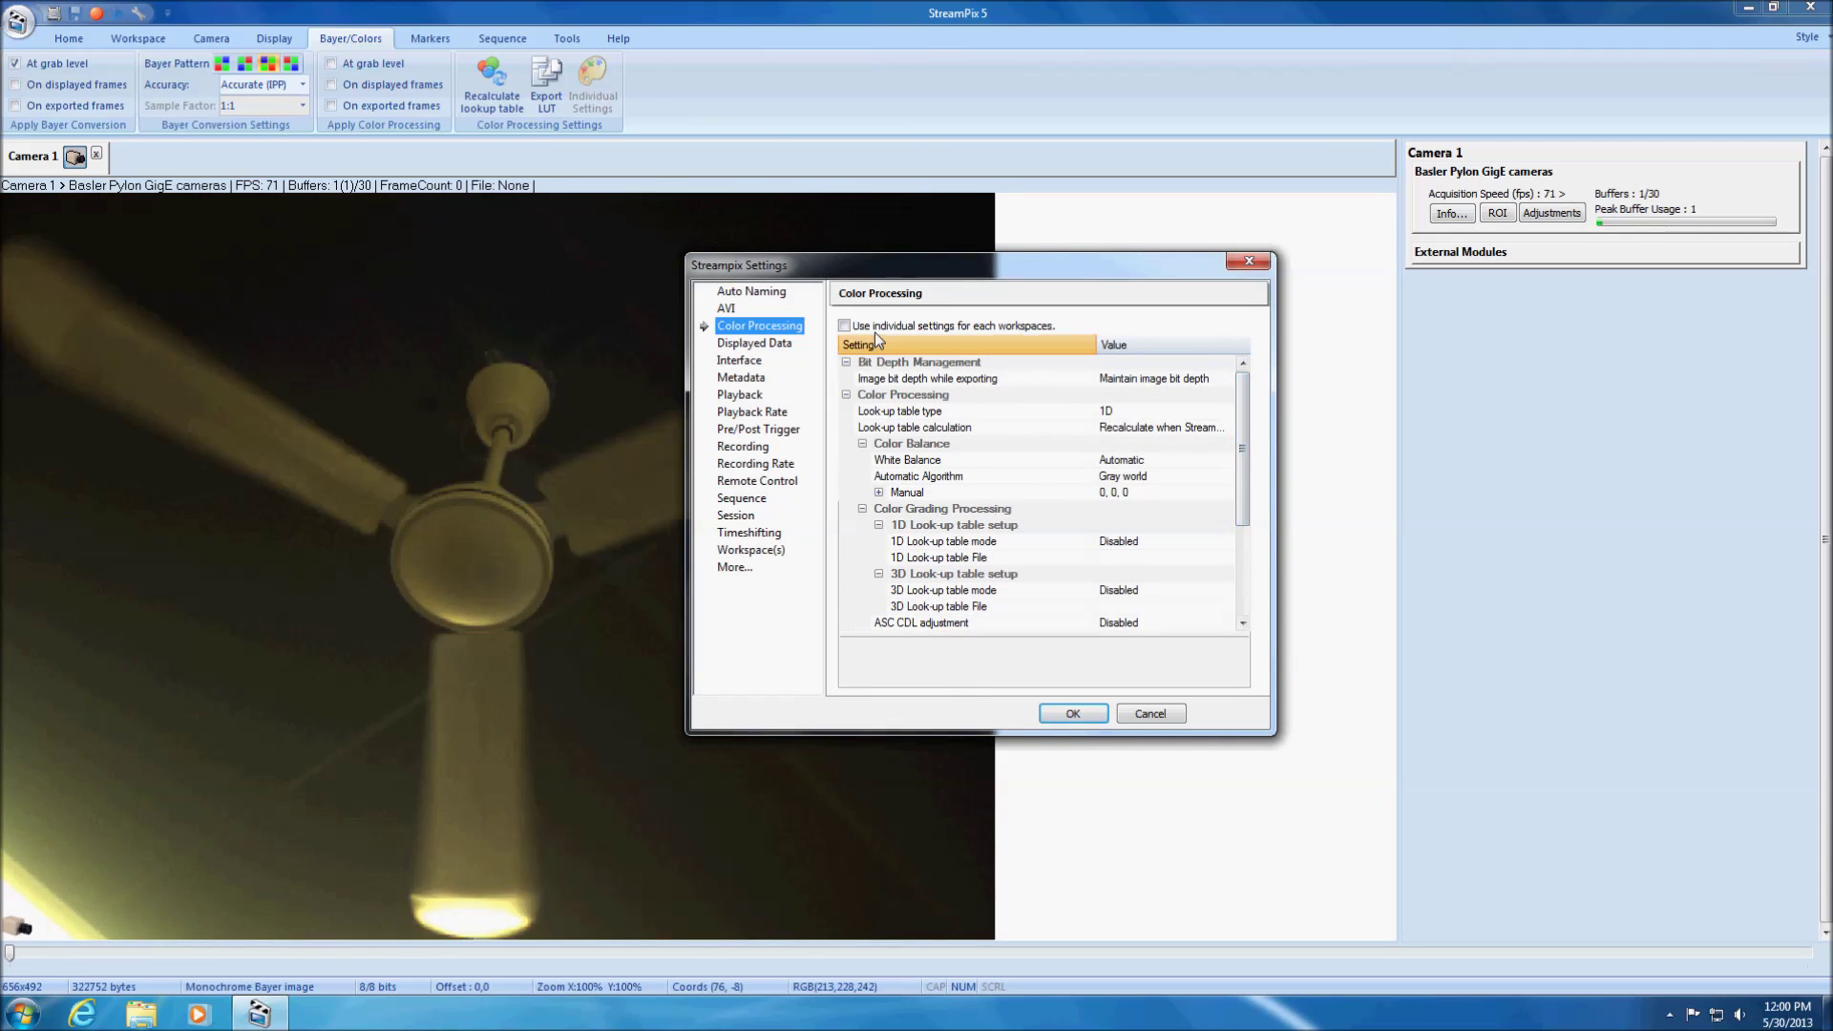
pyautogui.click(844, 327)
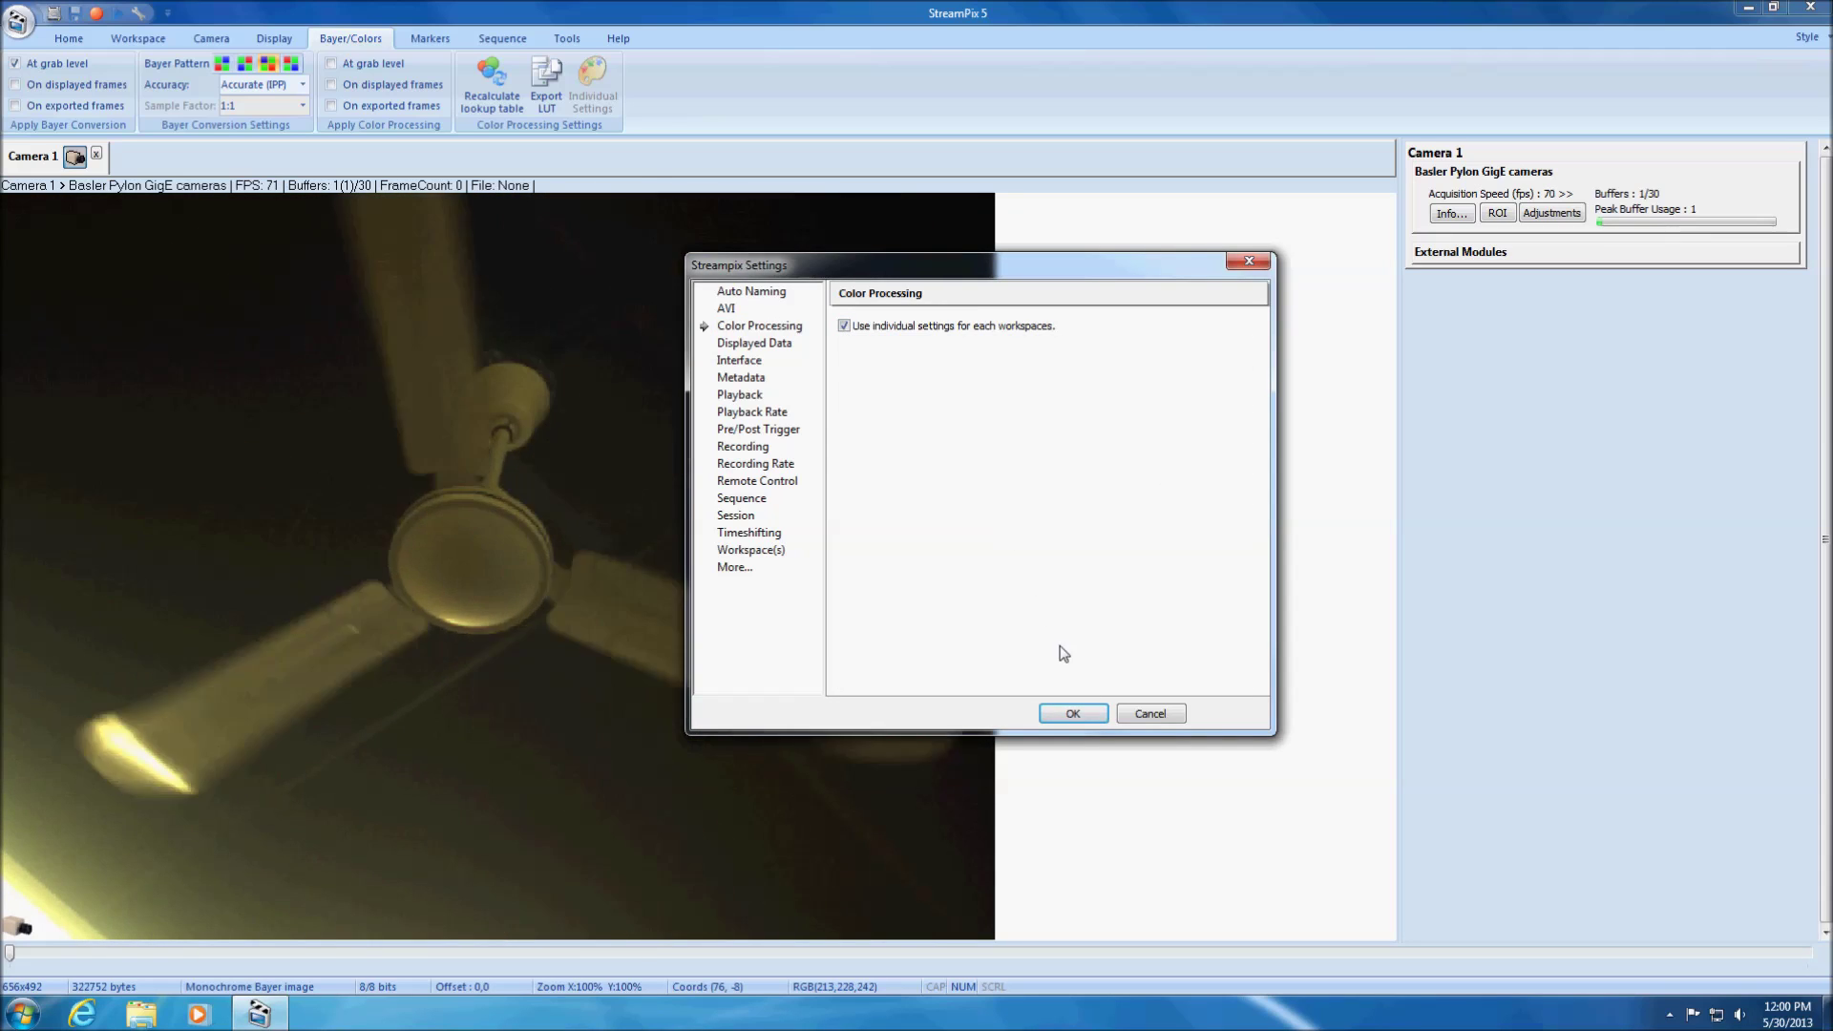
pyautogui.click(1091, 719)
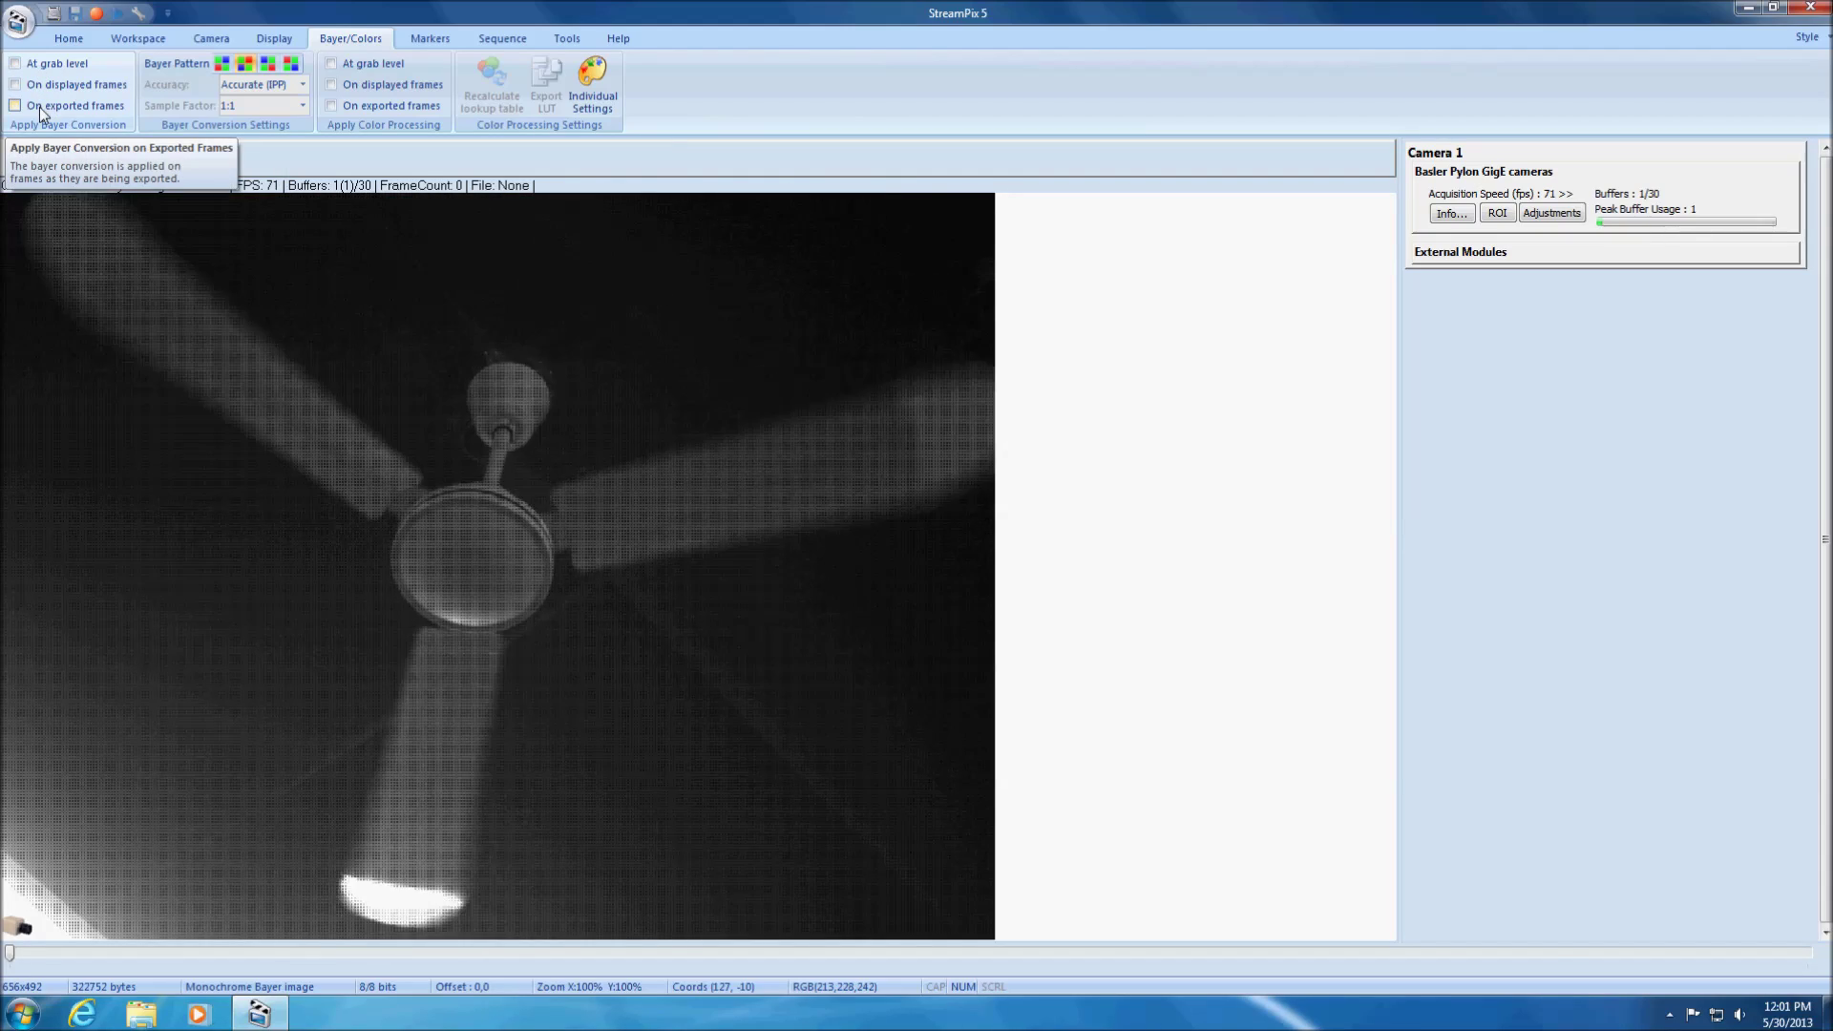
pyautogui.click(44, 83)
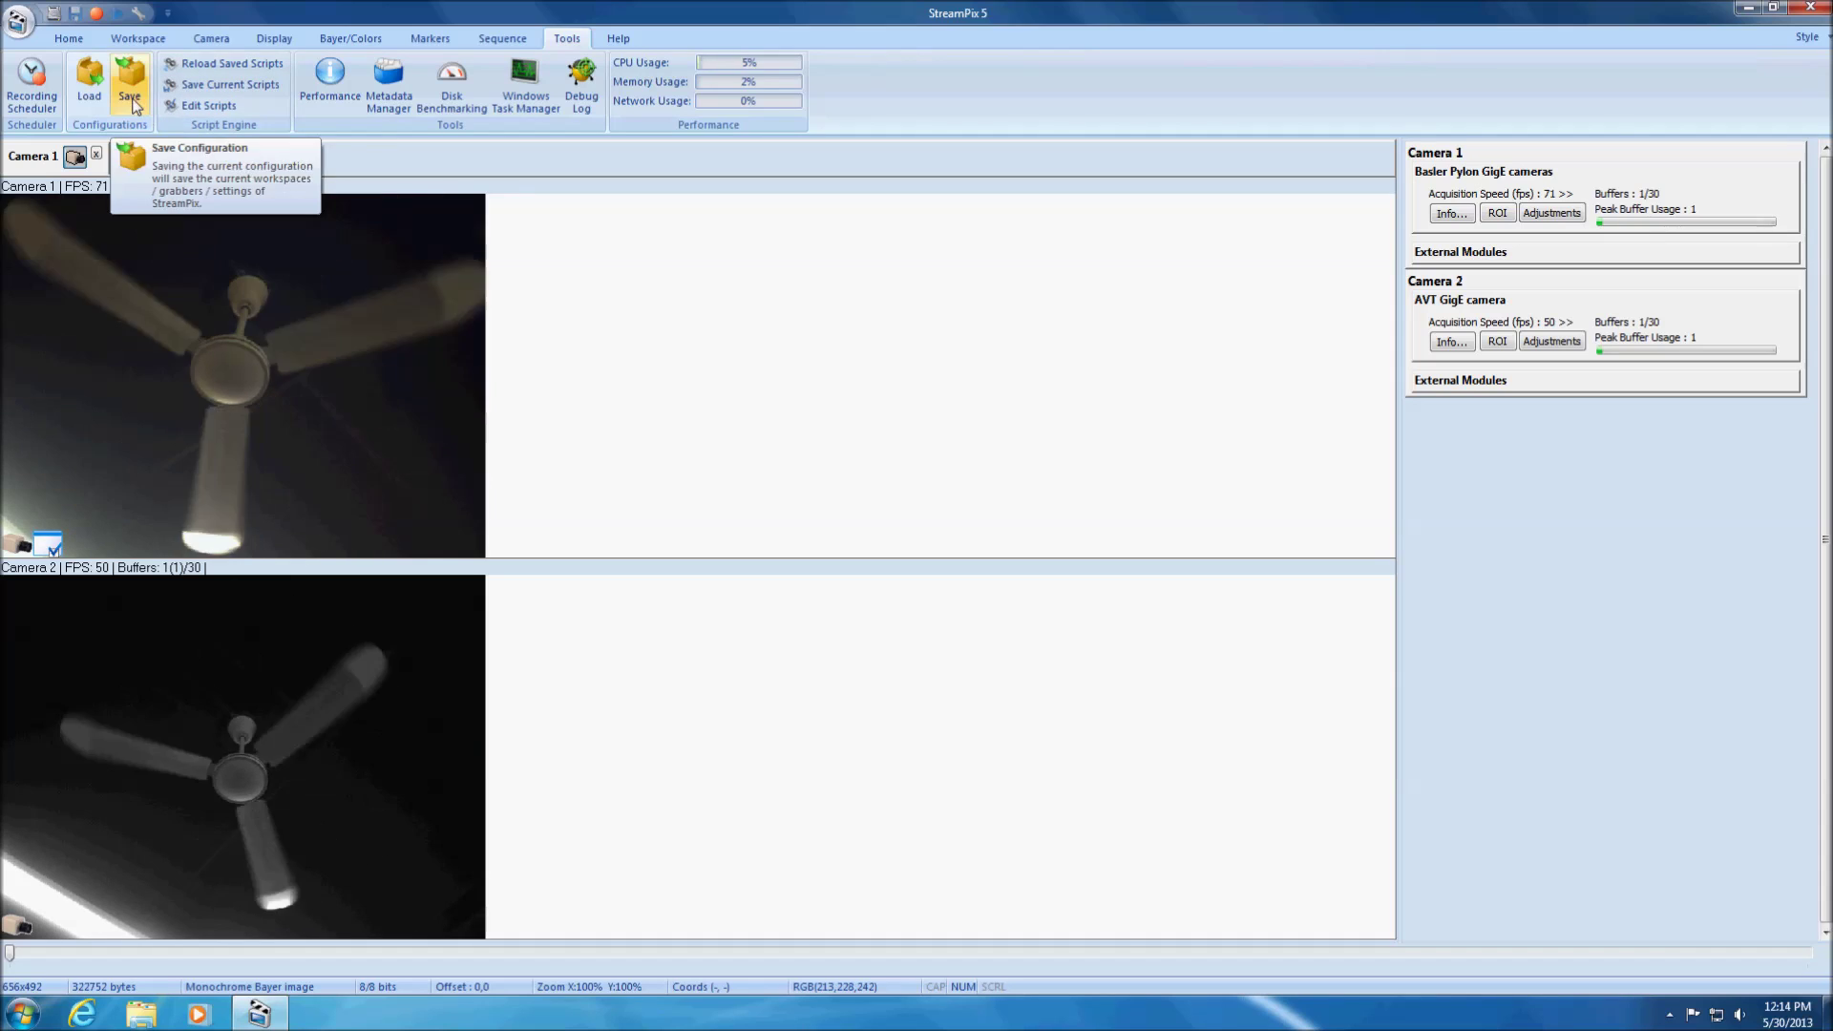
# Save the current StreamPix configuration as a registry file named config in the Configurations folder.
pyautogui.click(130, 90)
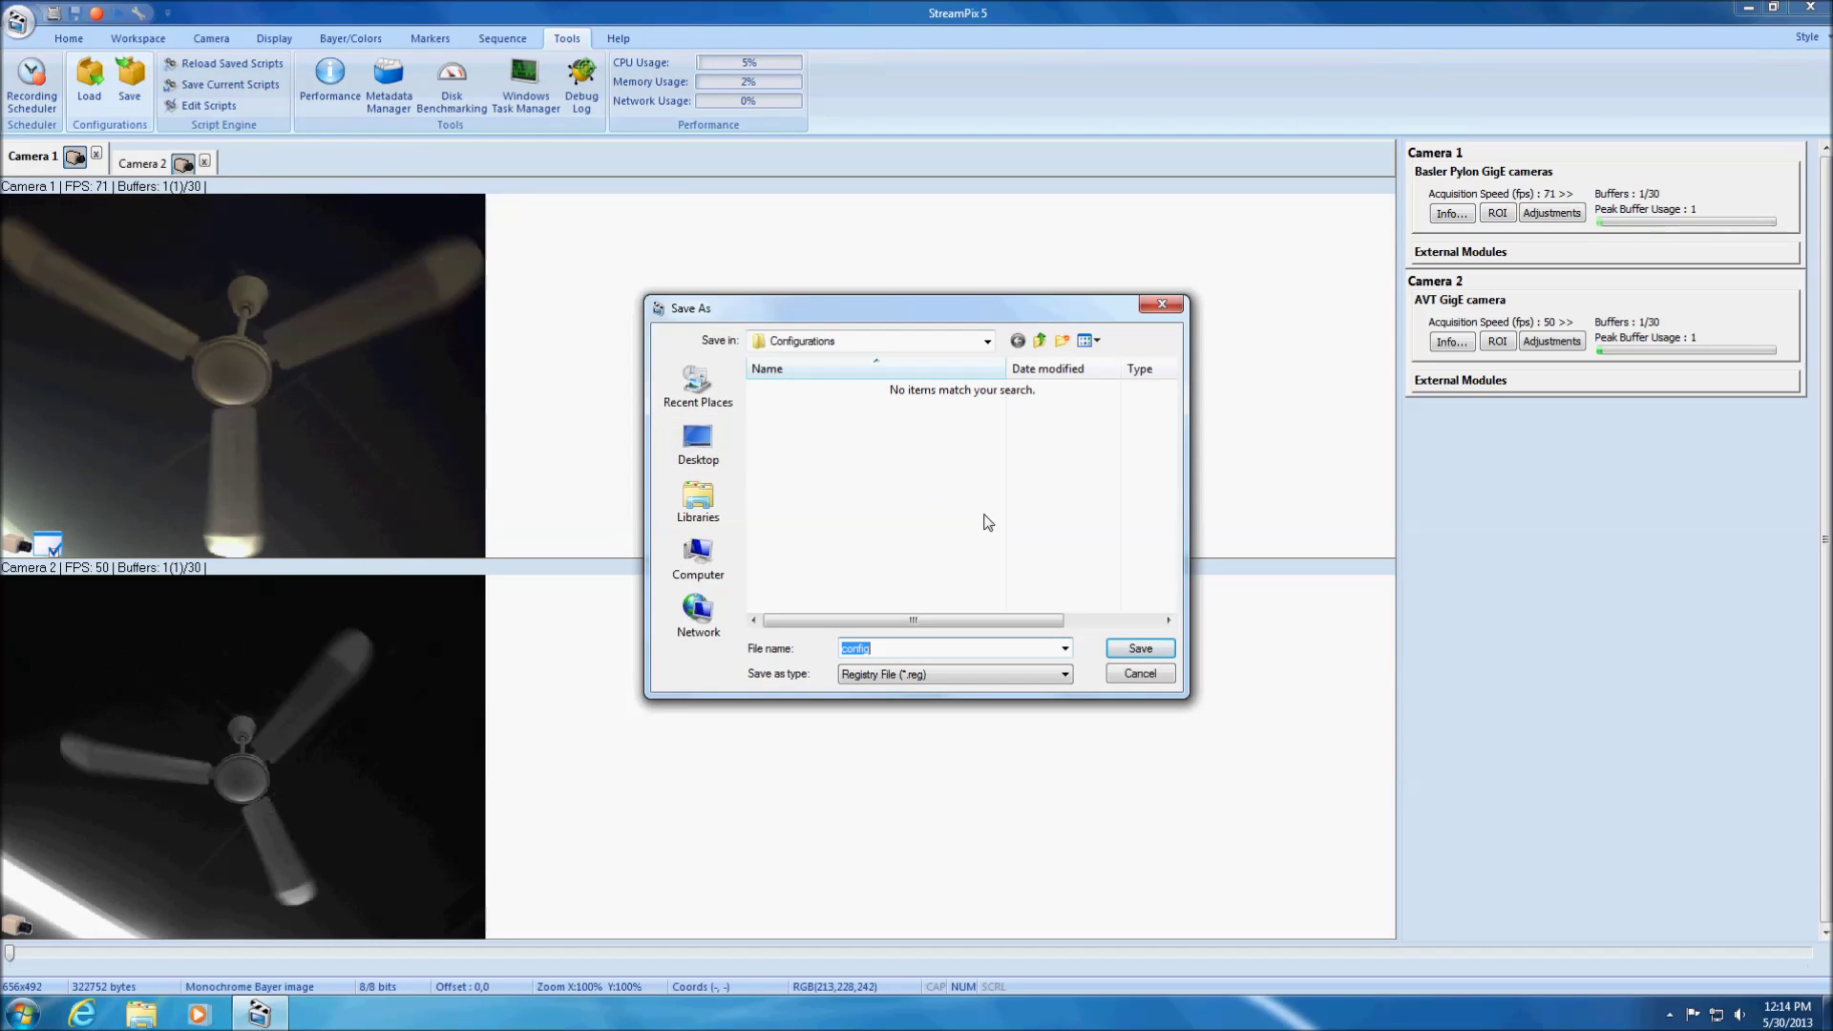
pyautogui.click(1167, 653)
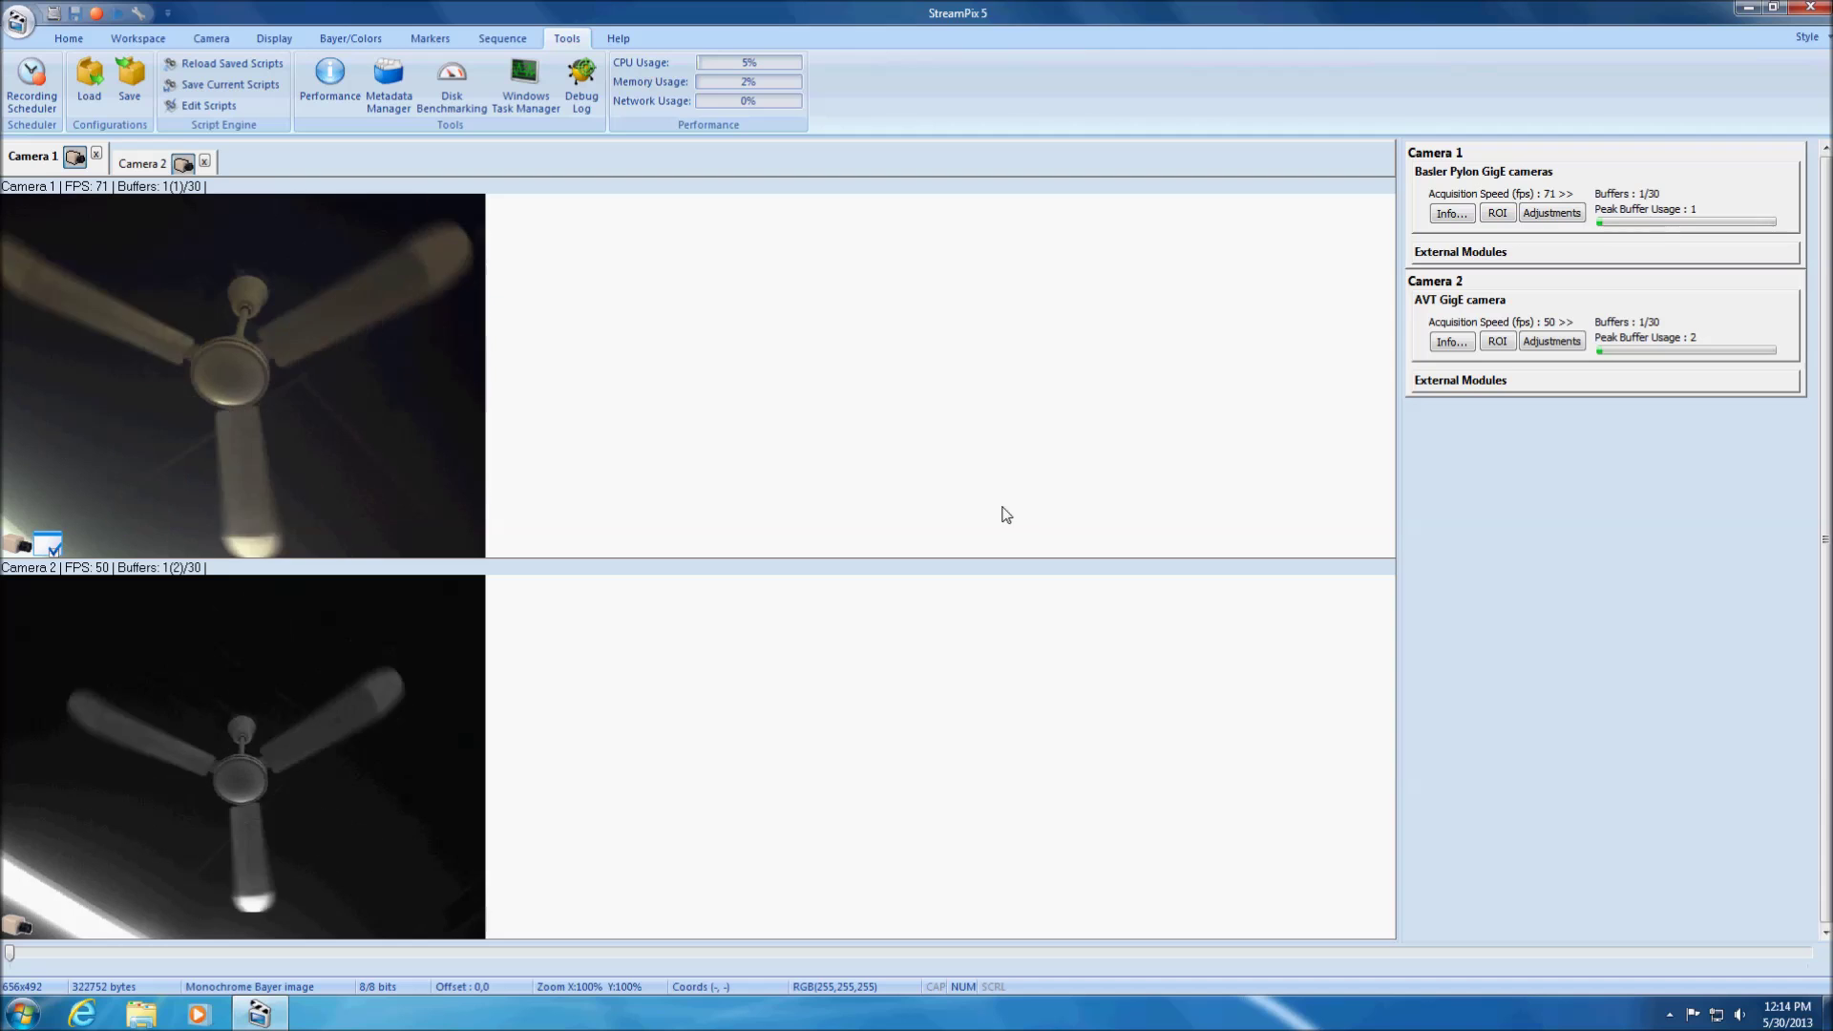
# Load the saved config configuration file and restart StreamPix to apply it.
pyautogui.click(90, 92)
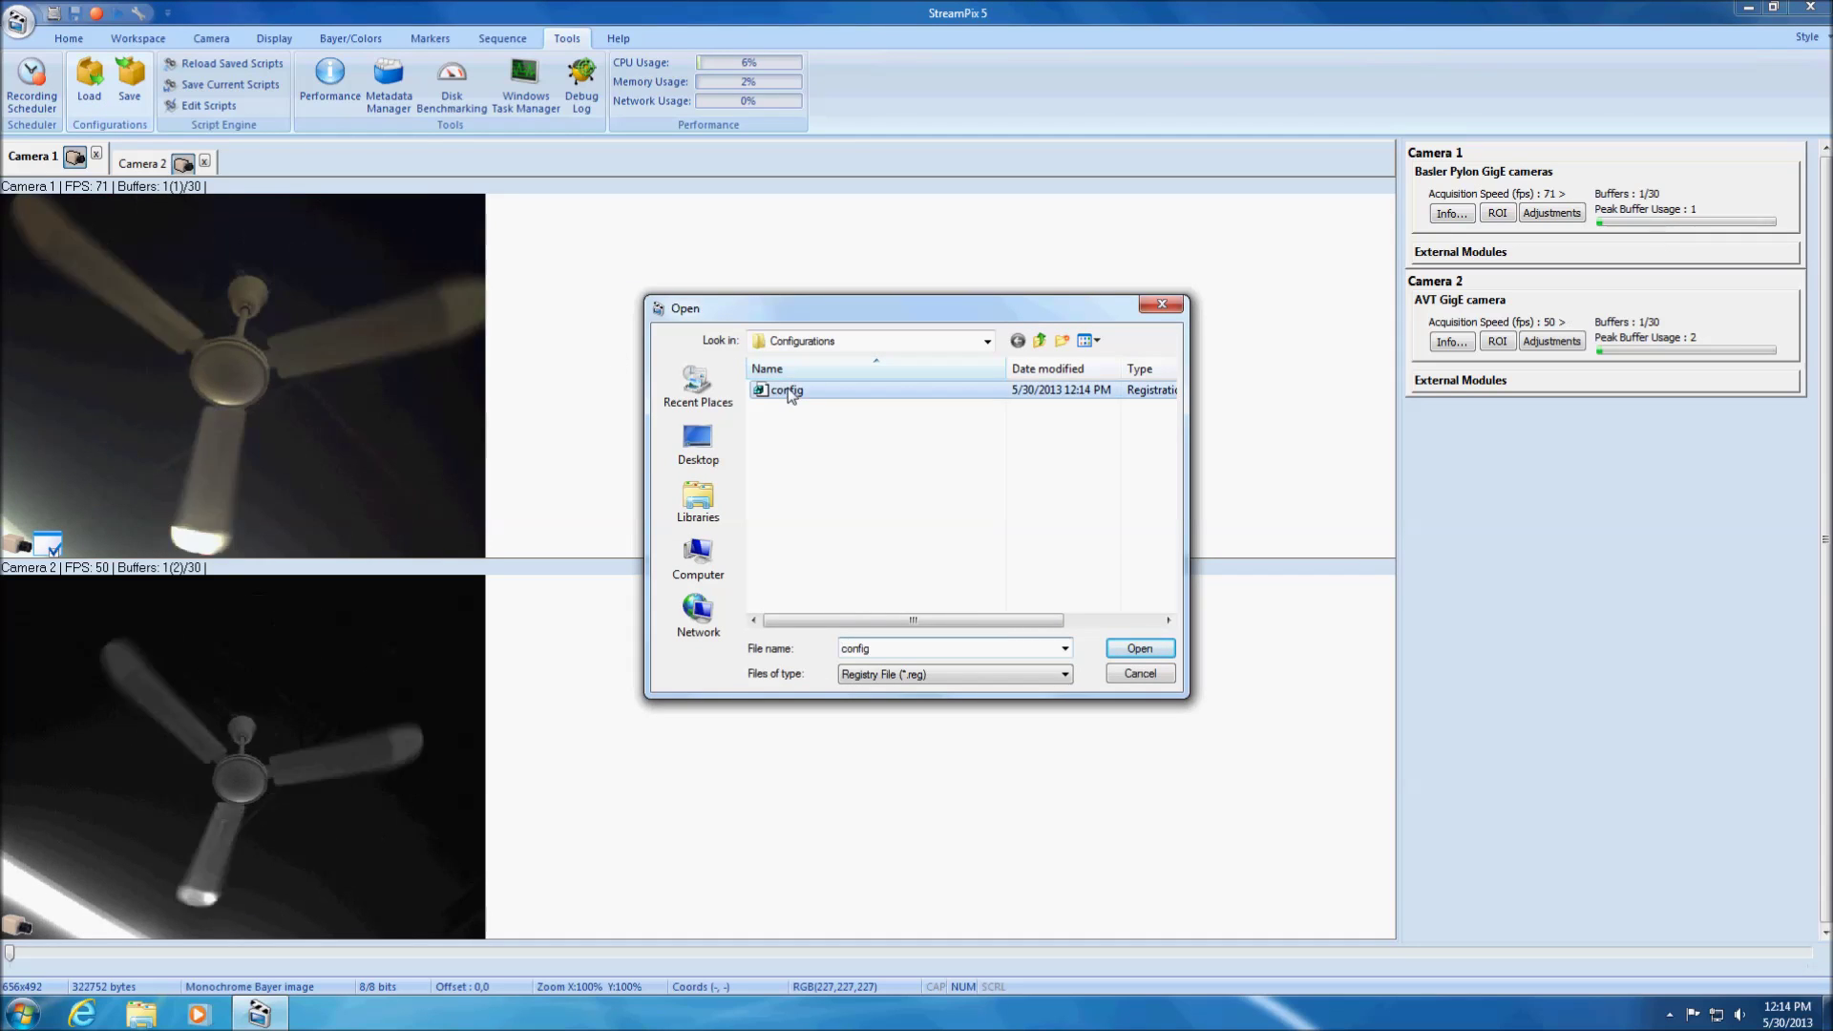
pyautogui.click(1142, 648)
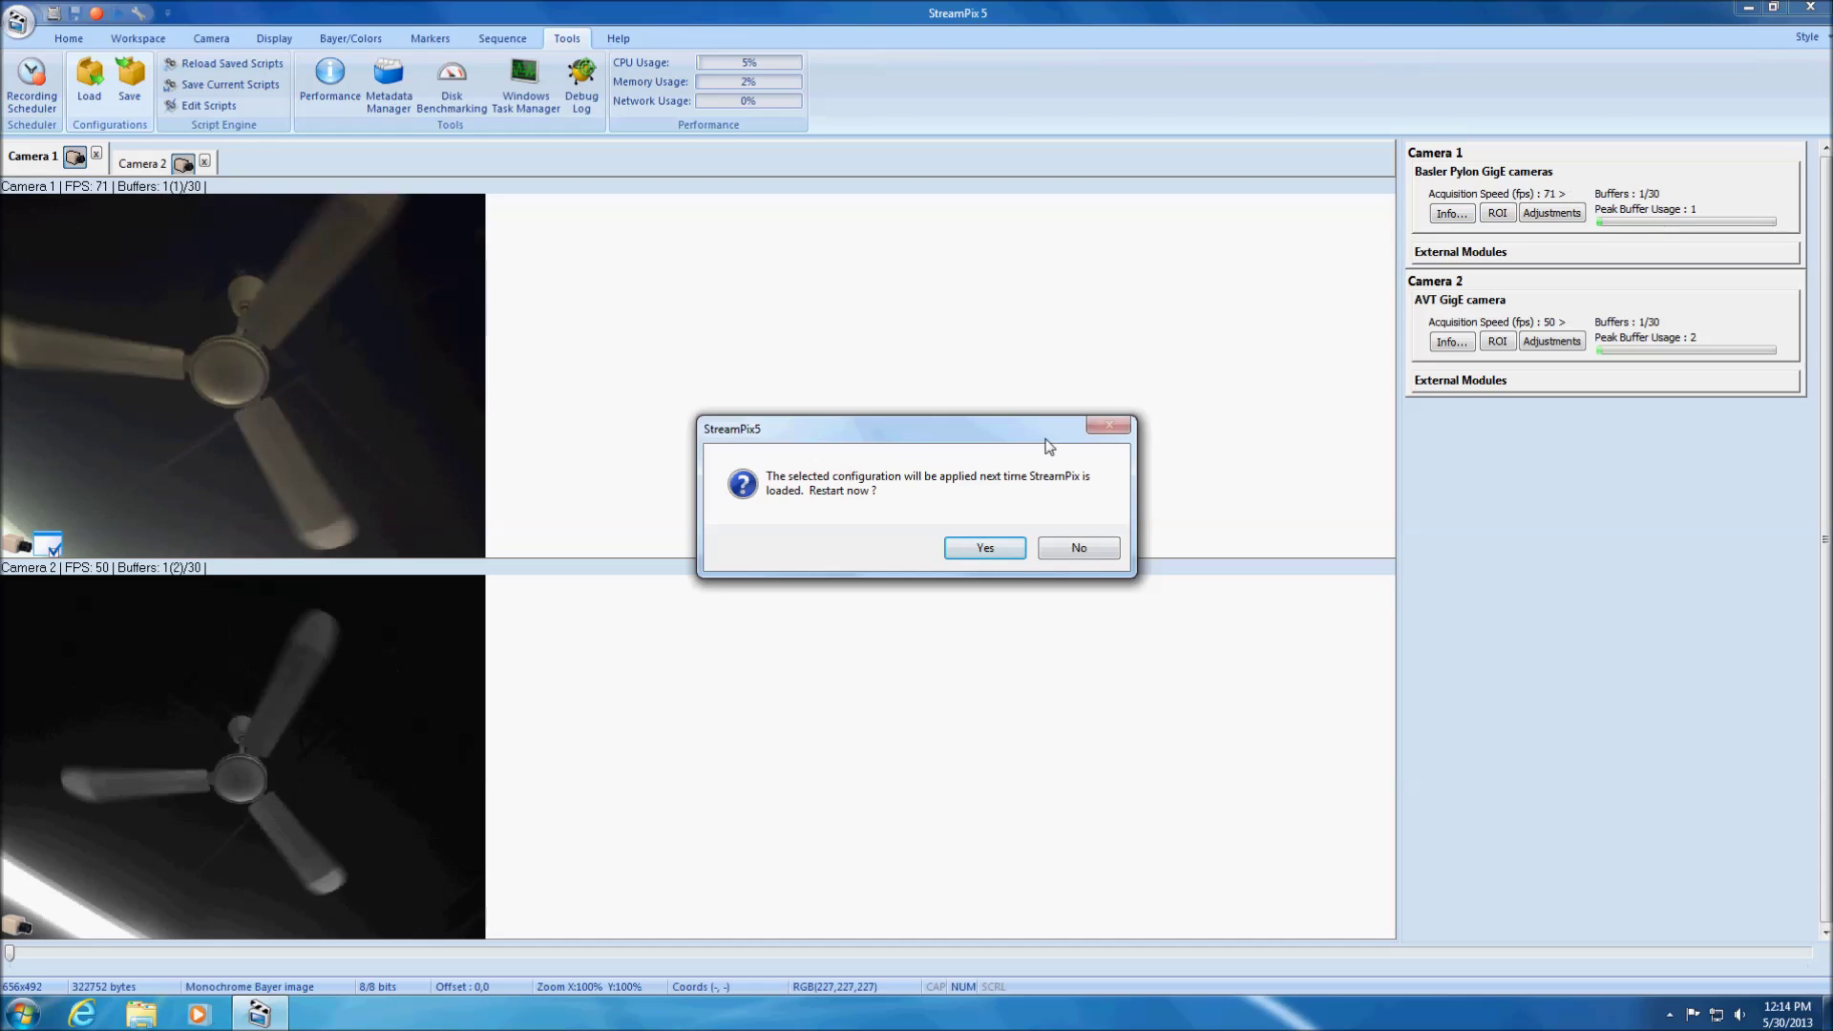
pyautogui.moveTo(1045, 440); pyautogui.dragTo(1040, 367)
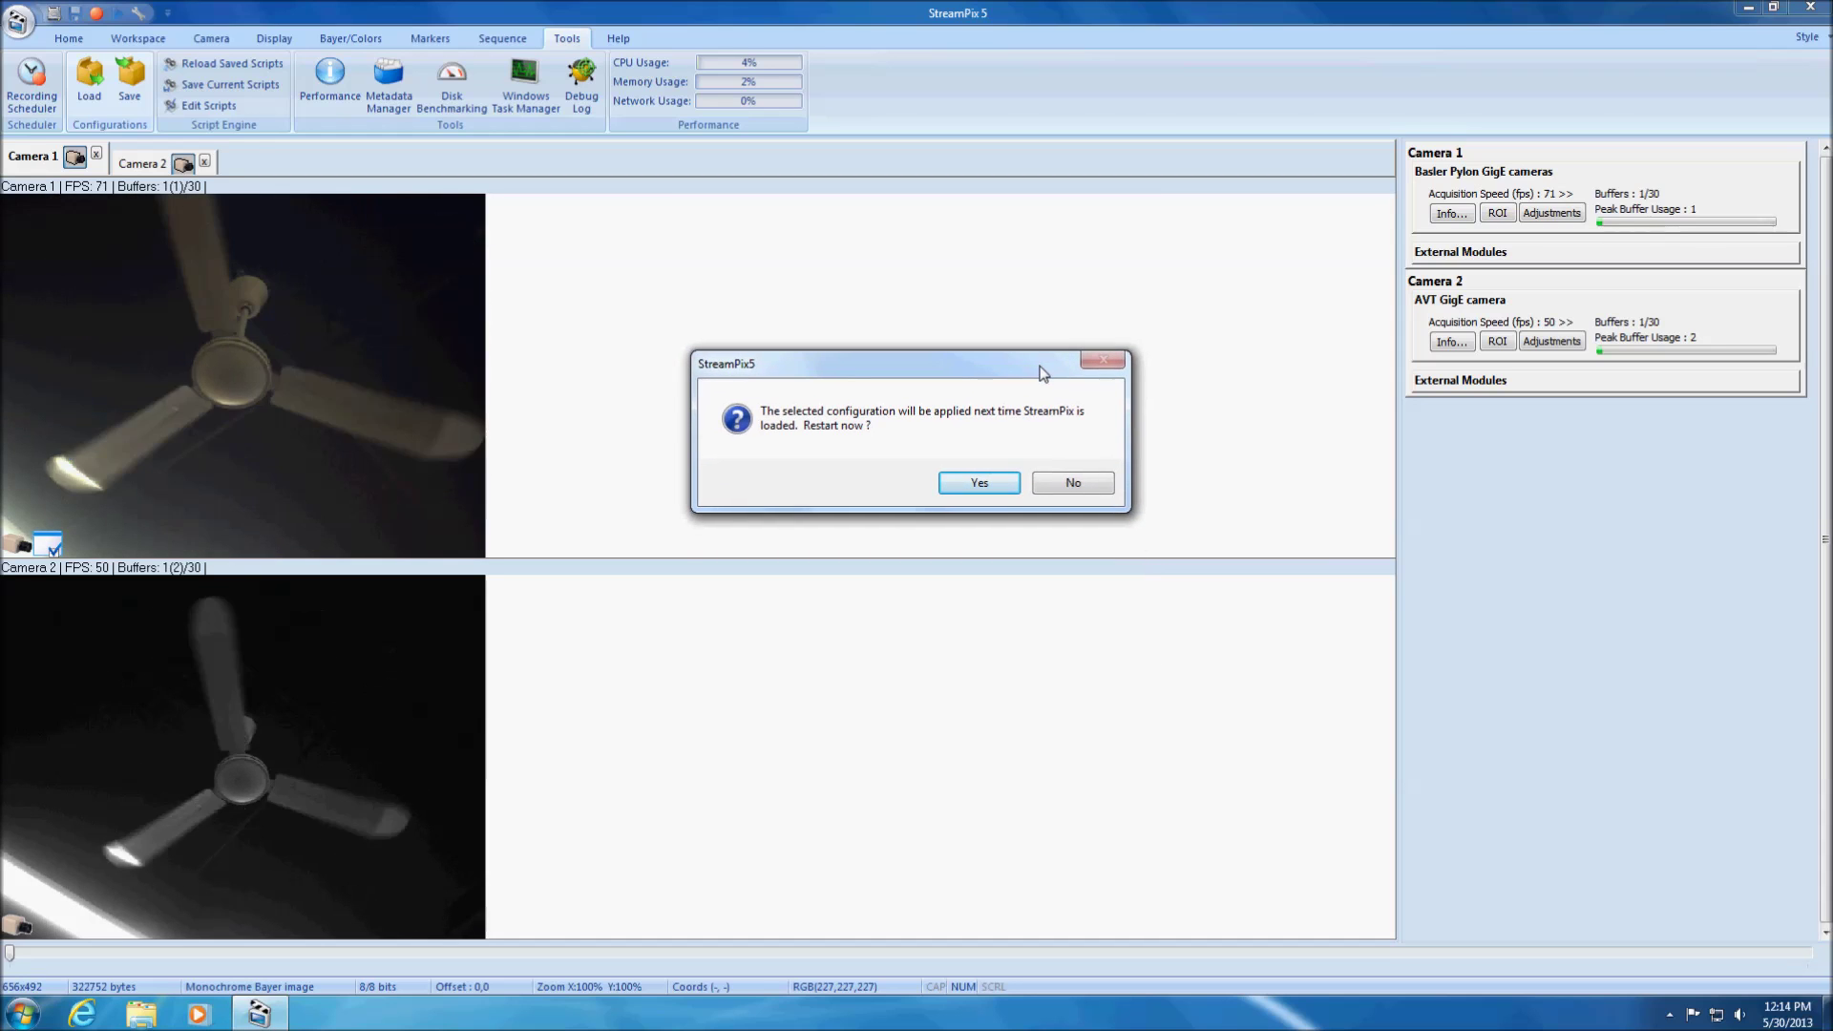
pyautogui.click(979, 483)
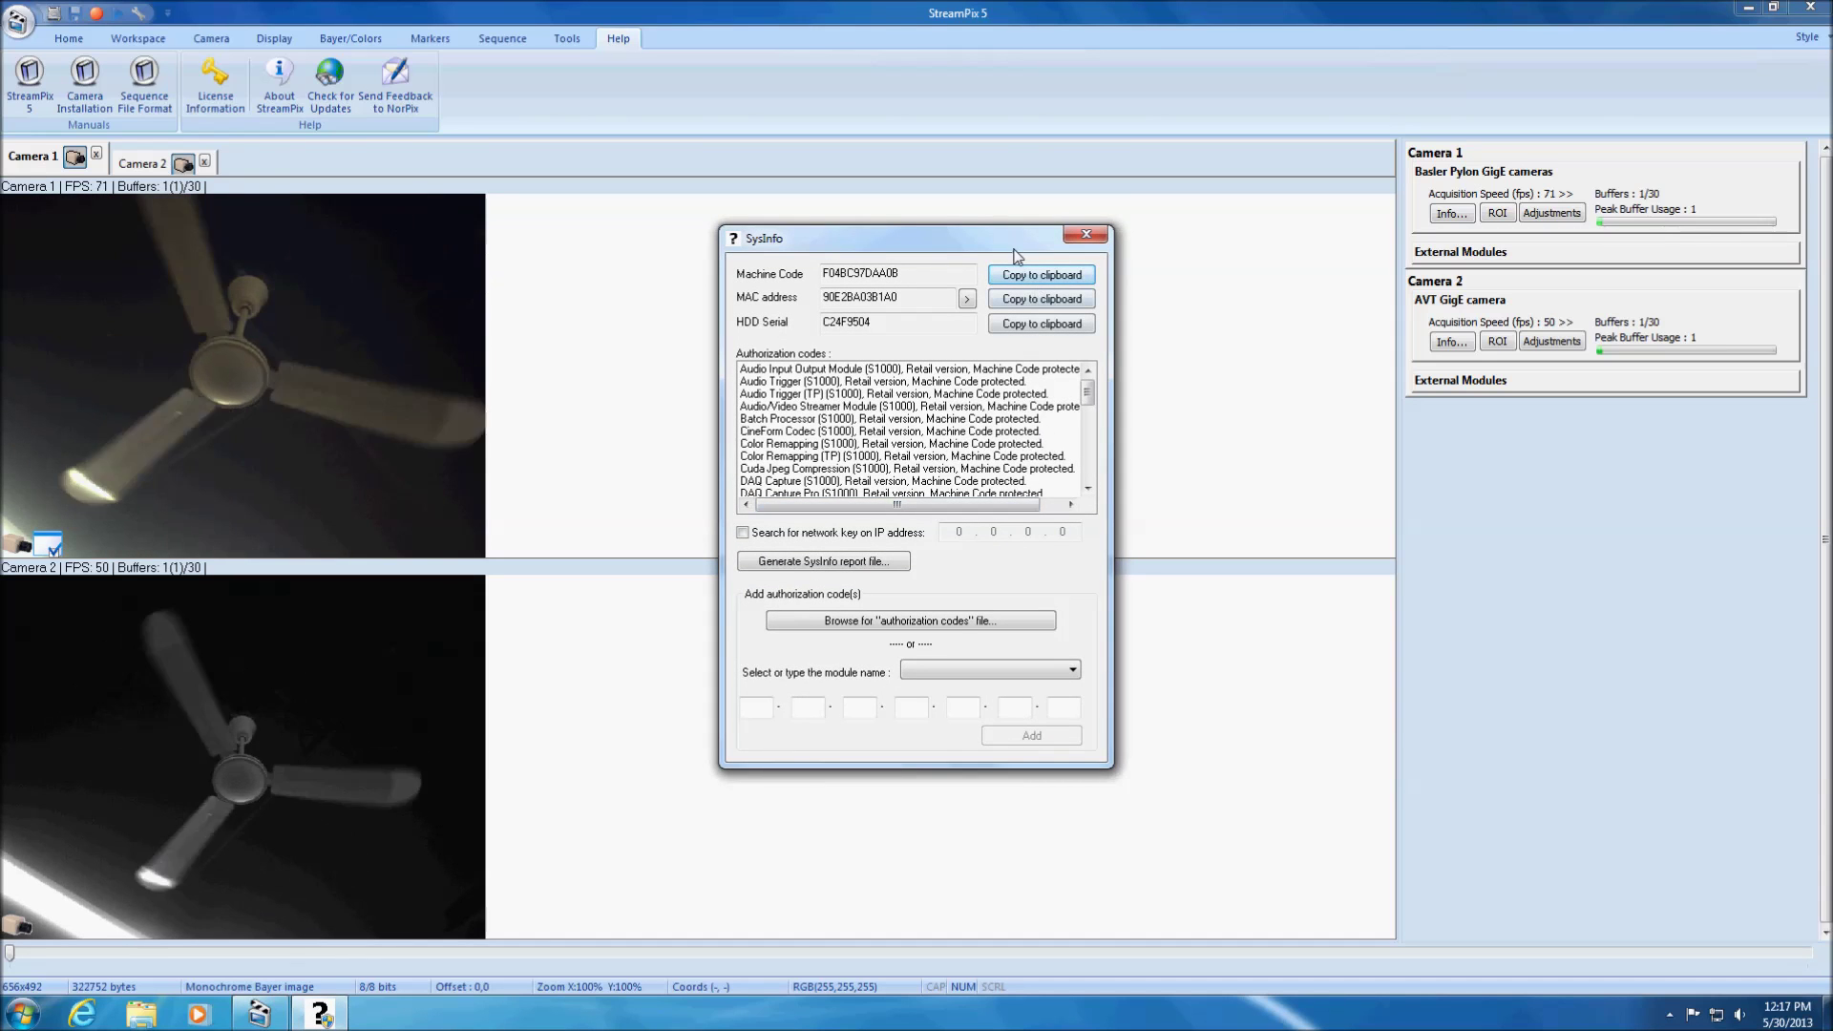
# Review the authorization codes in the license information, close it, and open the About StreamPix information.
pyautogui.moveTo(1013, 250); pyautogui.dragTo(980, 306)
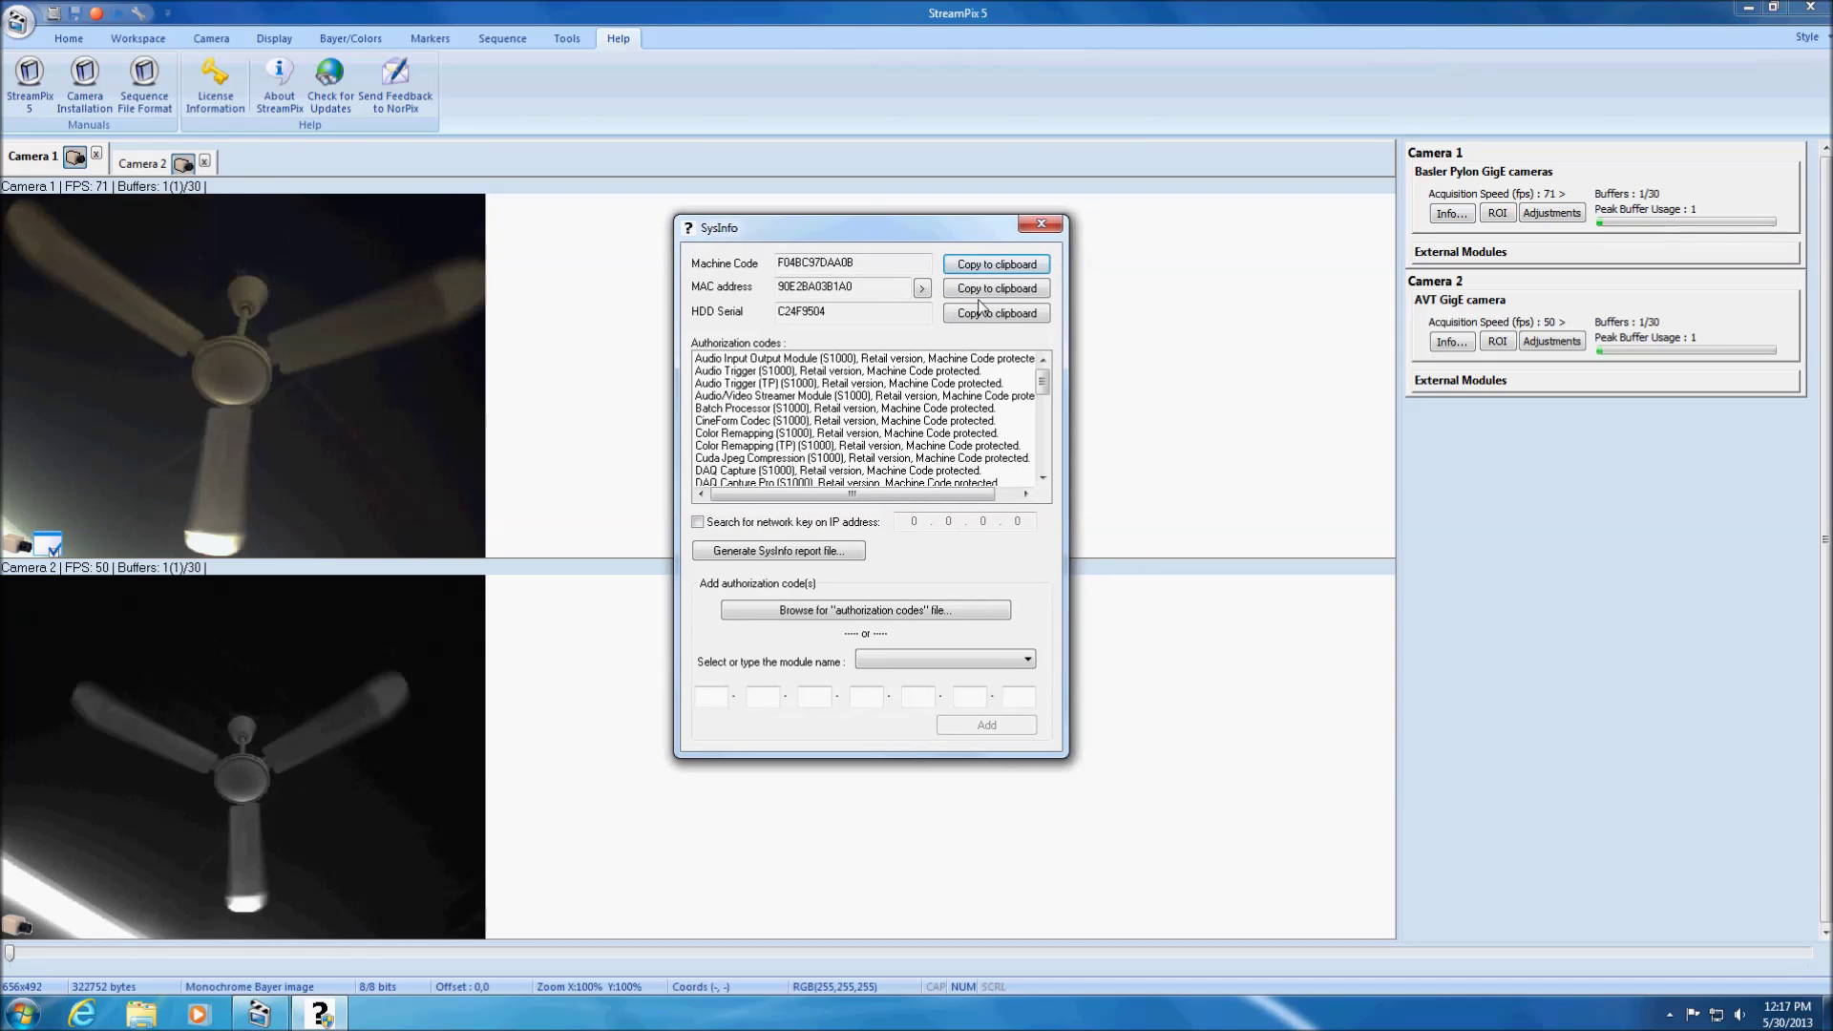
pyautogui.click(1043, 478)
pyautogui.click(1042, 478)
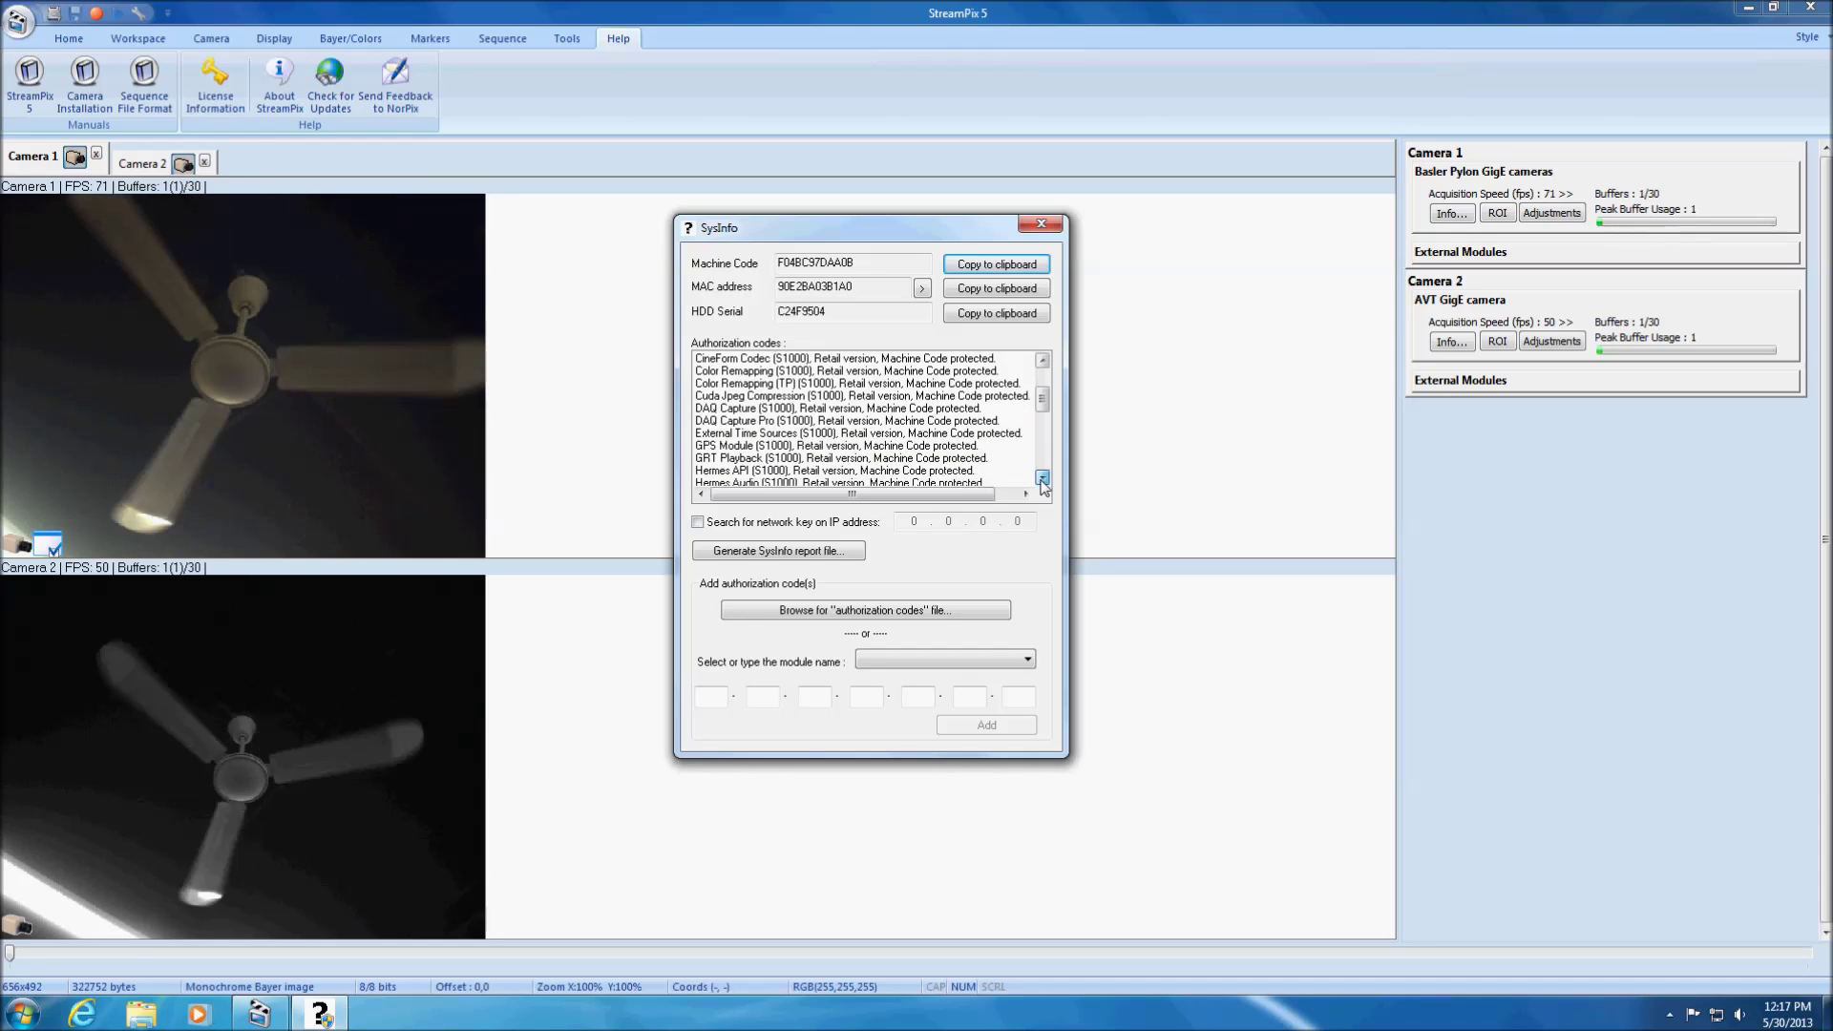
pyautogui.click(1044, 231)
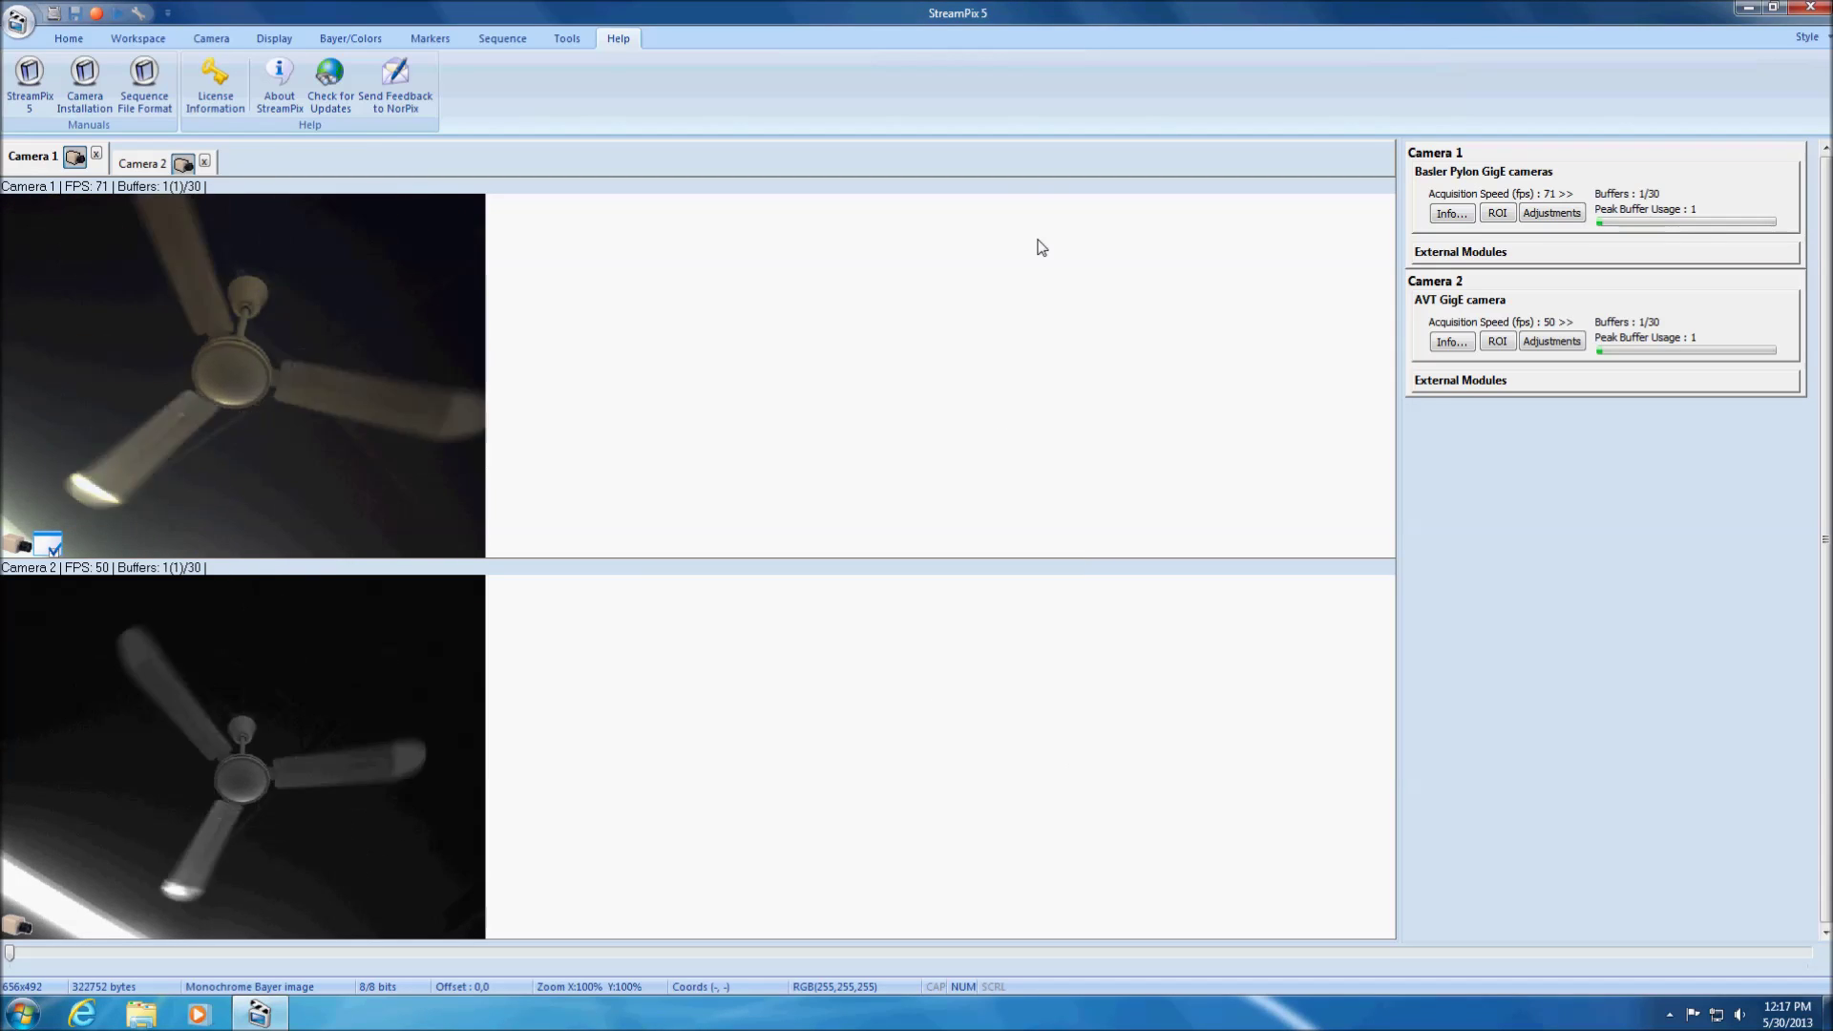
pyautogui.click(269, 101)
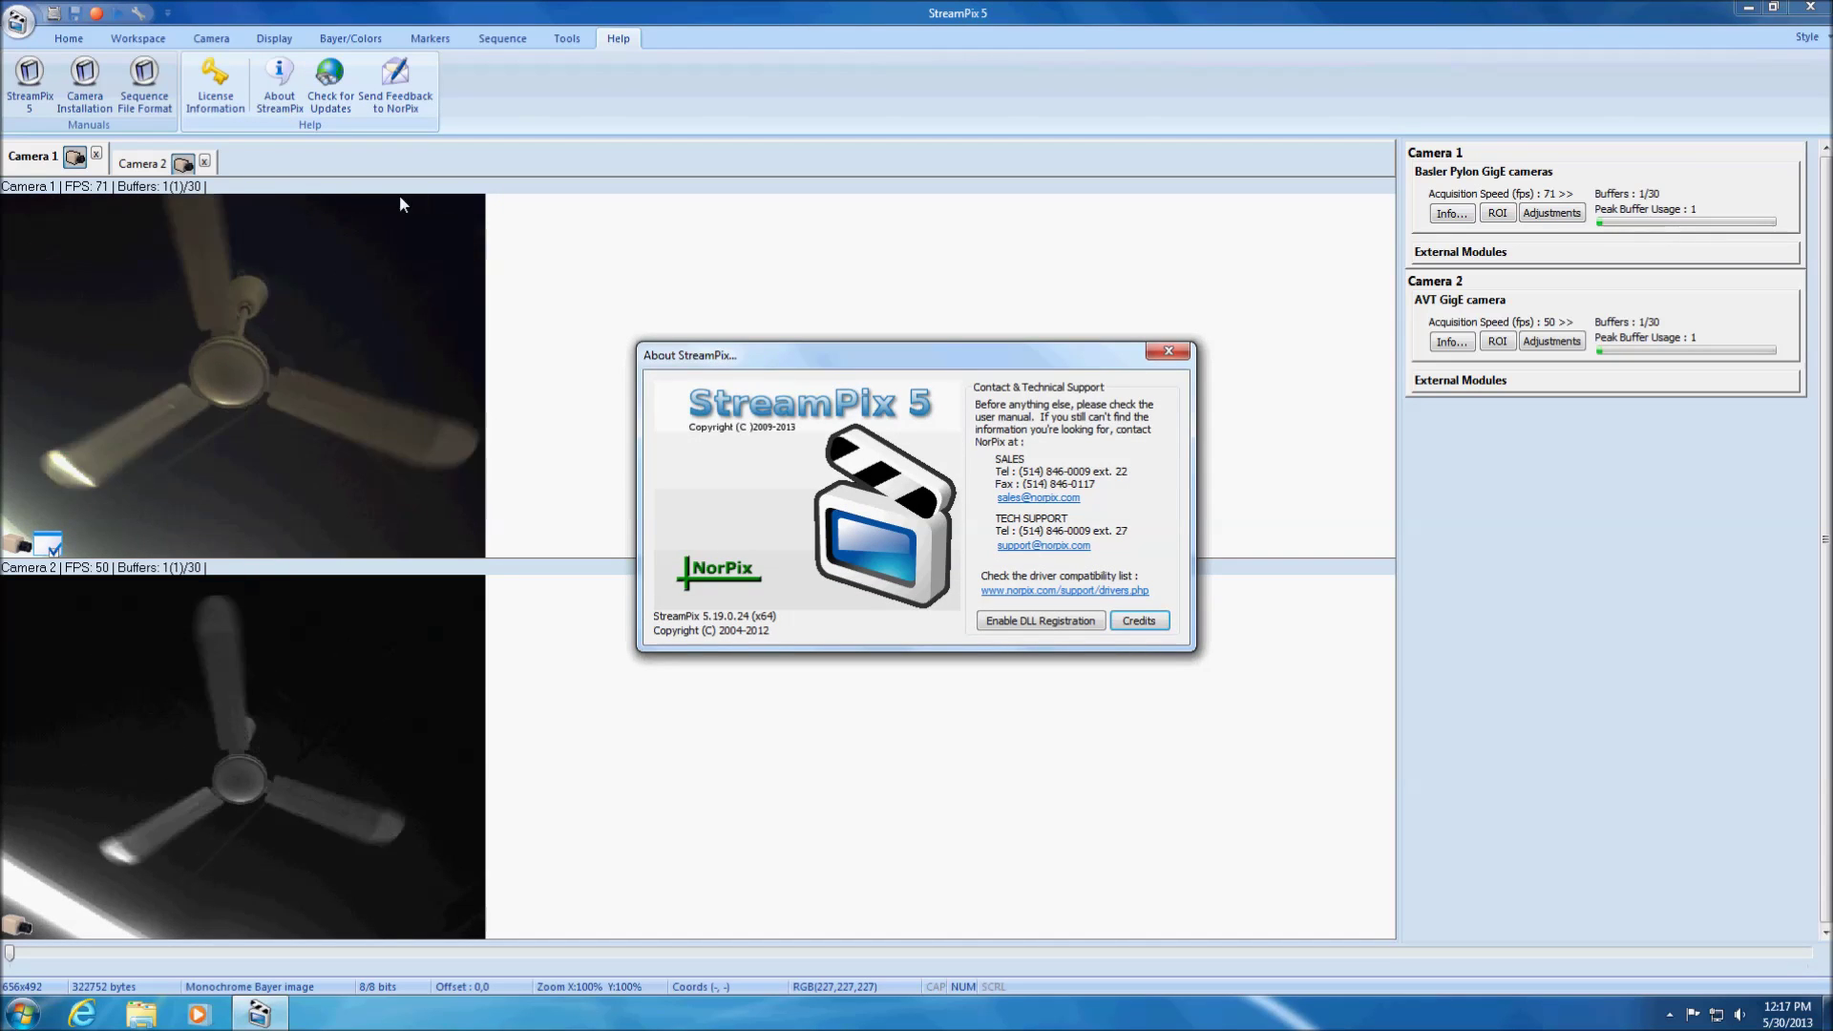